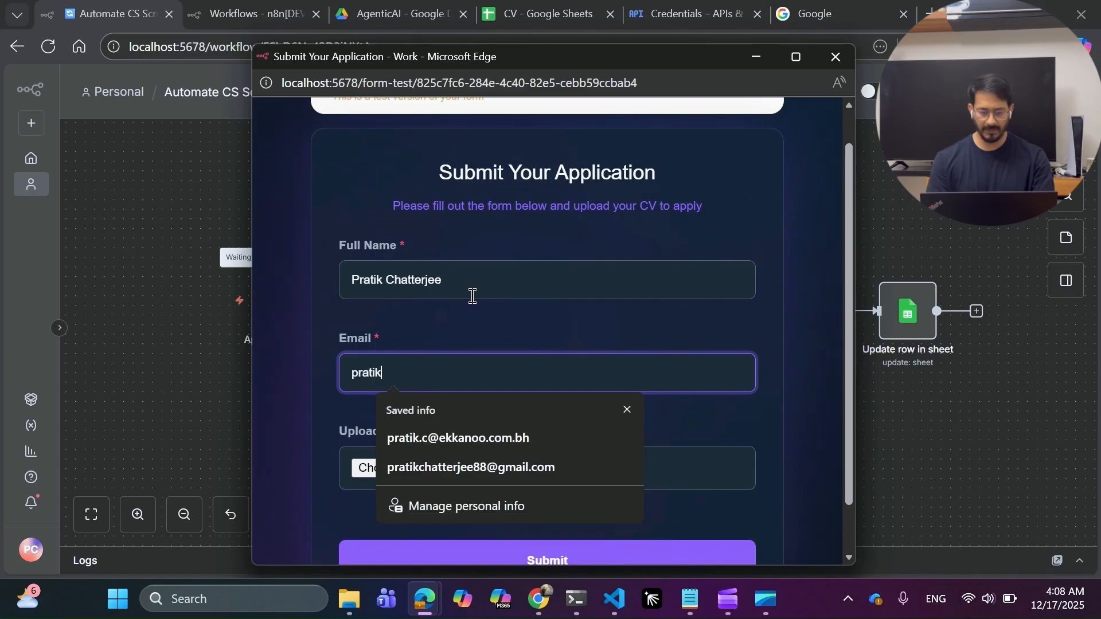
Fill the application form with the saved applicant e-mail and CV PDF, then submit it.
click(483, 455)
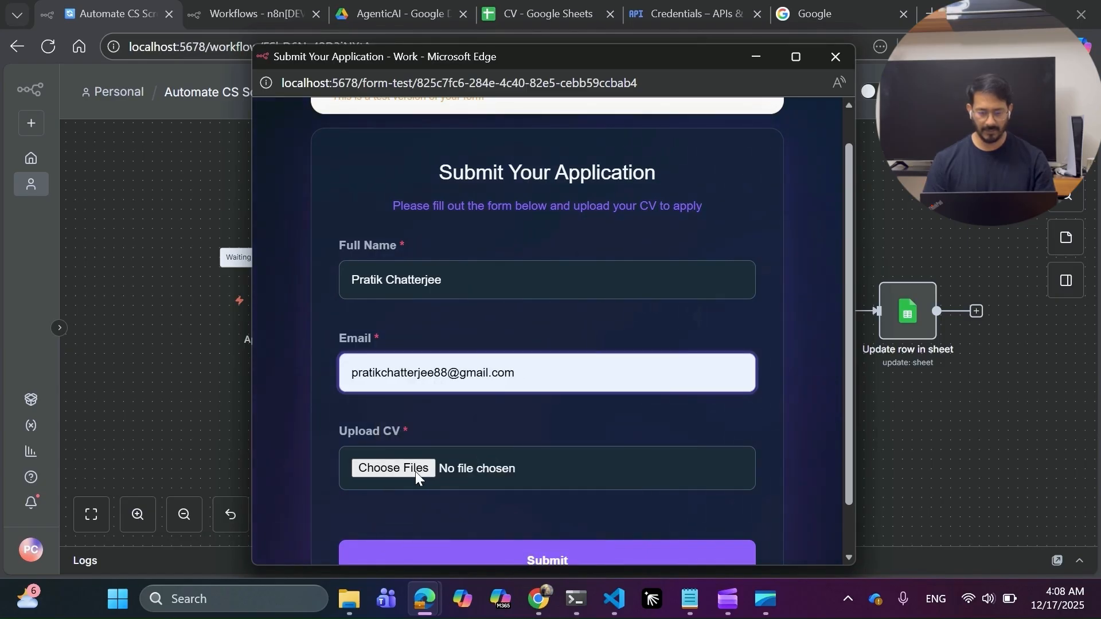
click(415, 472)
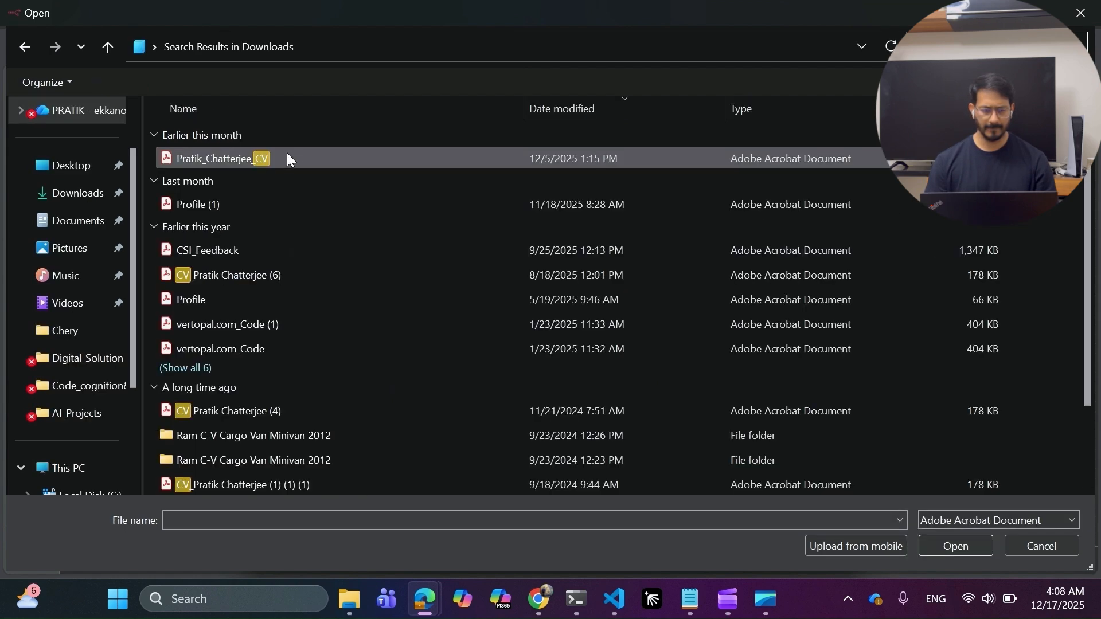
double_click(280, 157)
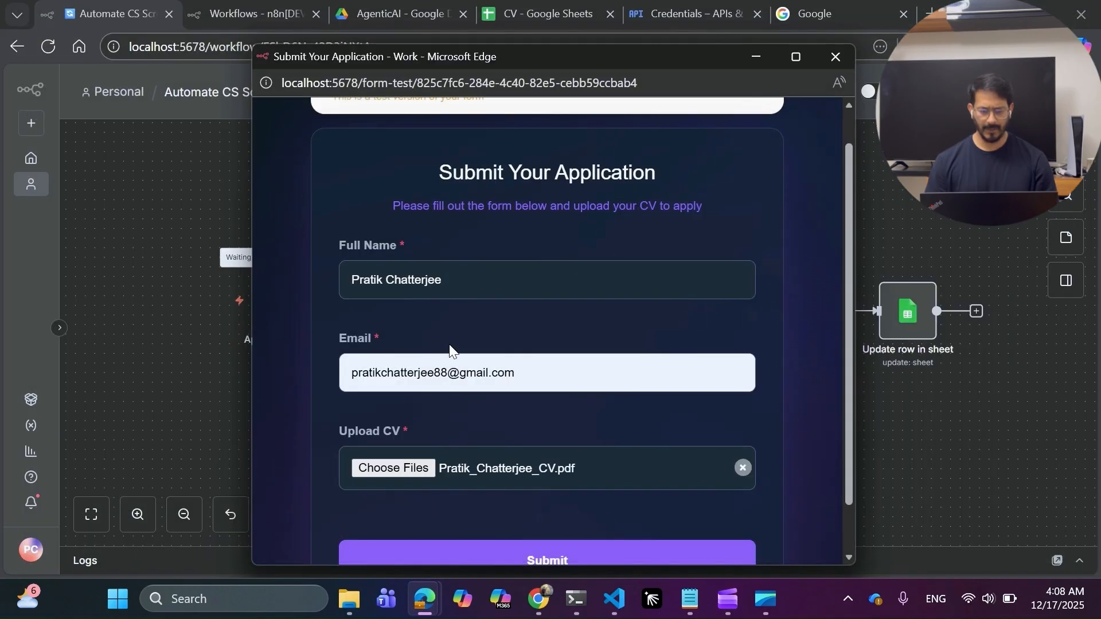
click(523, 551)
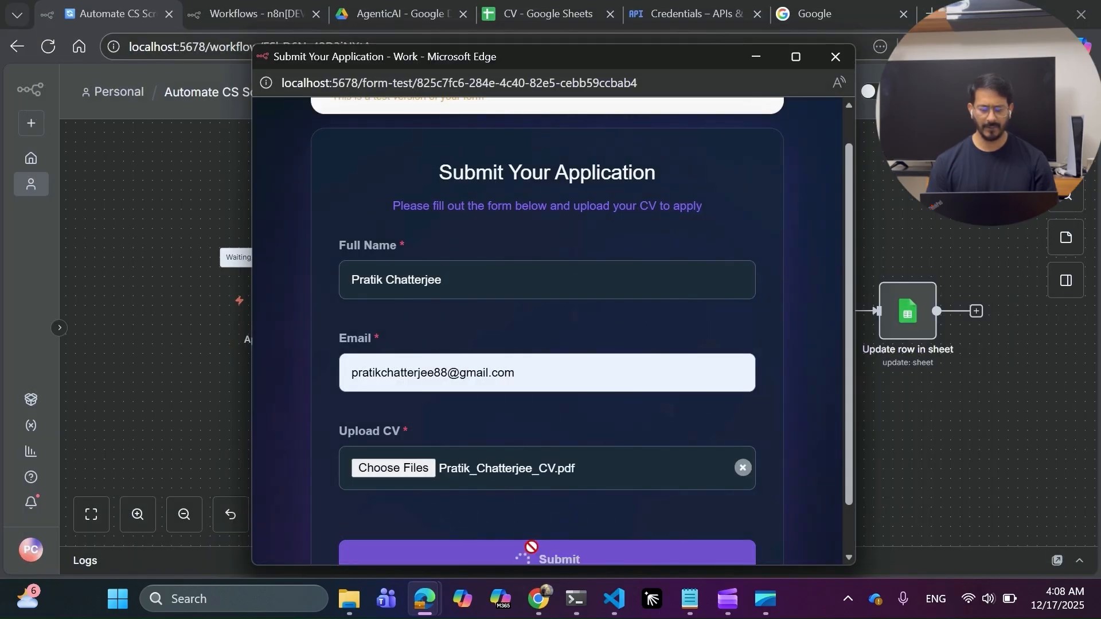
scroll(531, 546, down, 1)
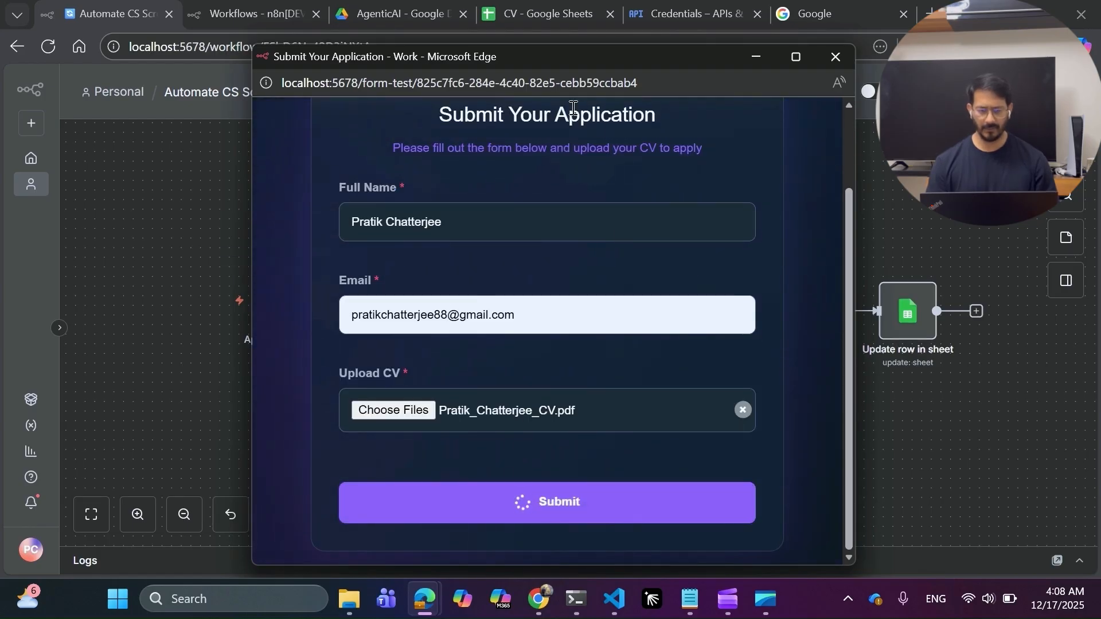
drag(556, 65, 448, 86)
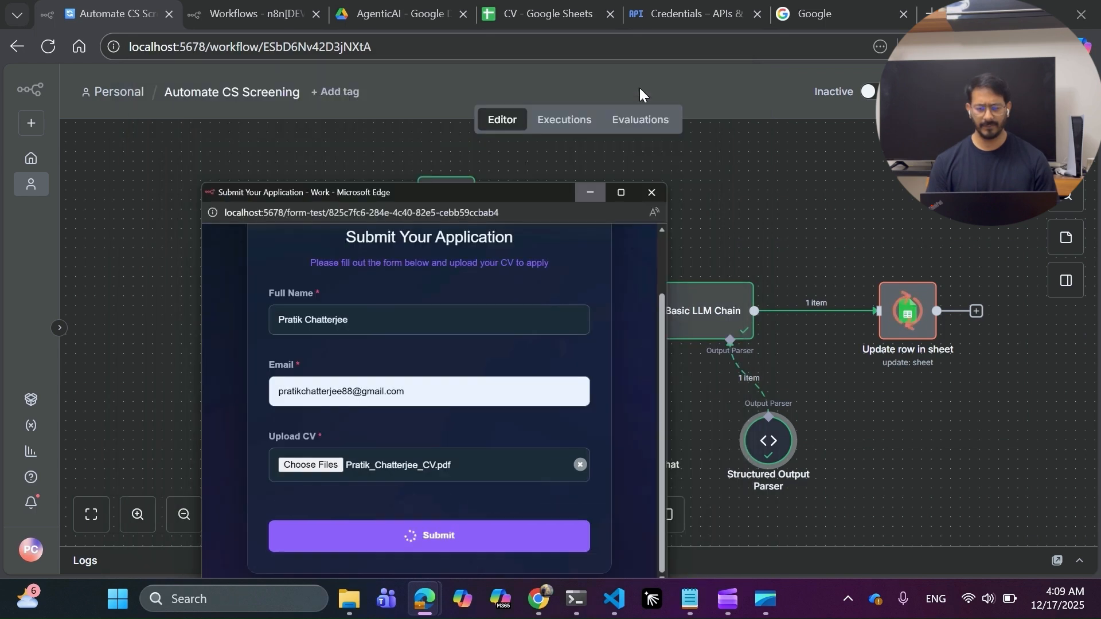
Minimize the form window to confirm every workflow node completed, then check the CV - Google Sheets tab.
click(642, 86)
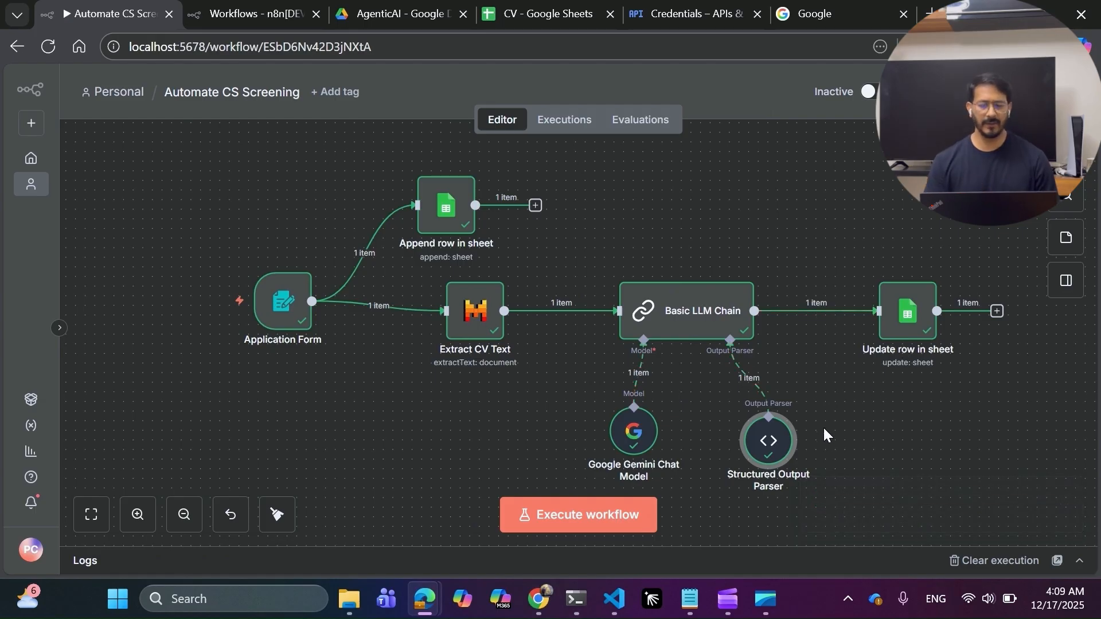
click(572, 12)
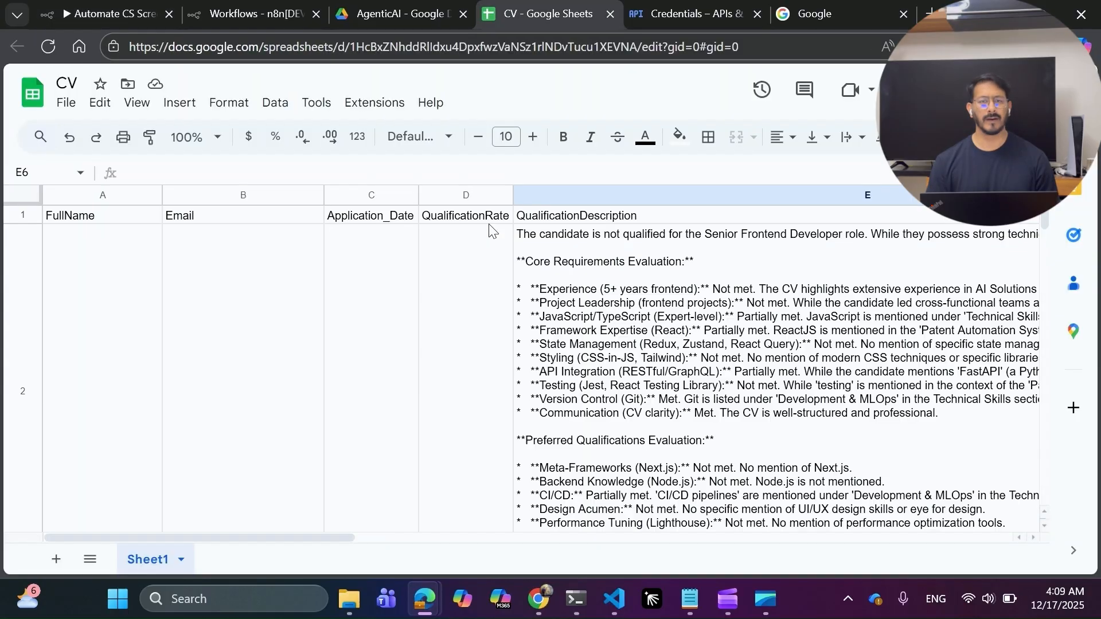
click(329, 298)
key(Left)
key(Left)
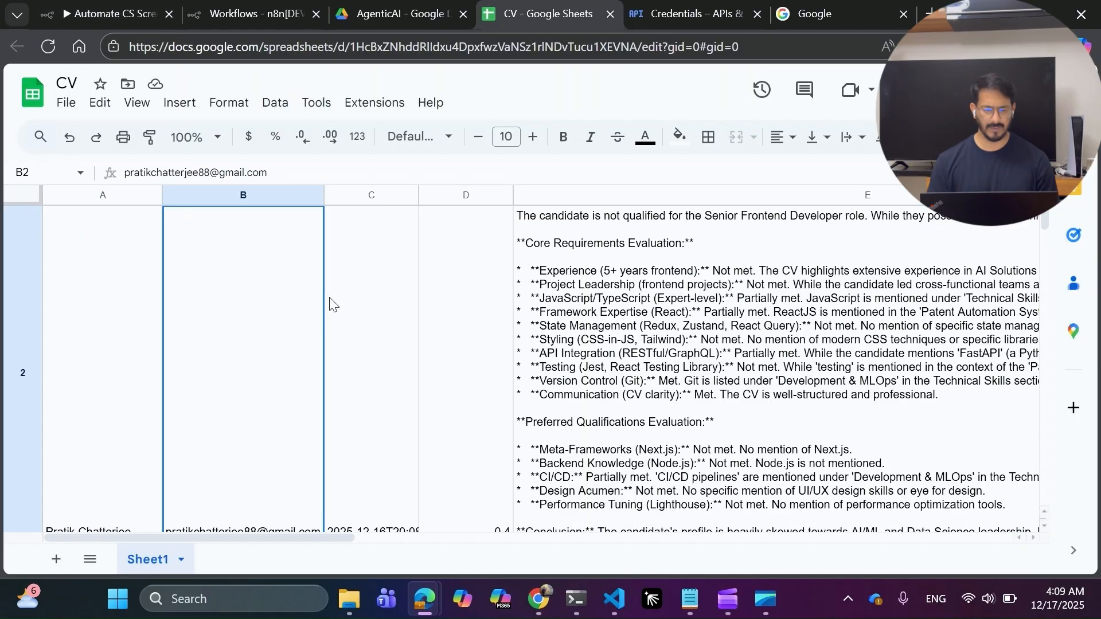
key(Down)
key(Up)
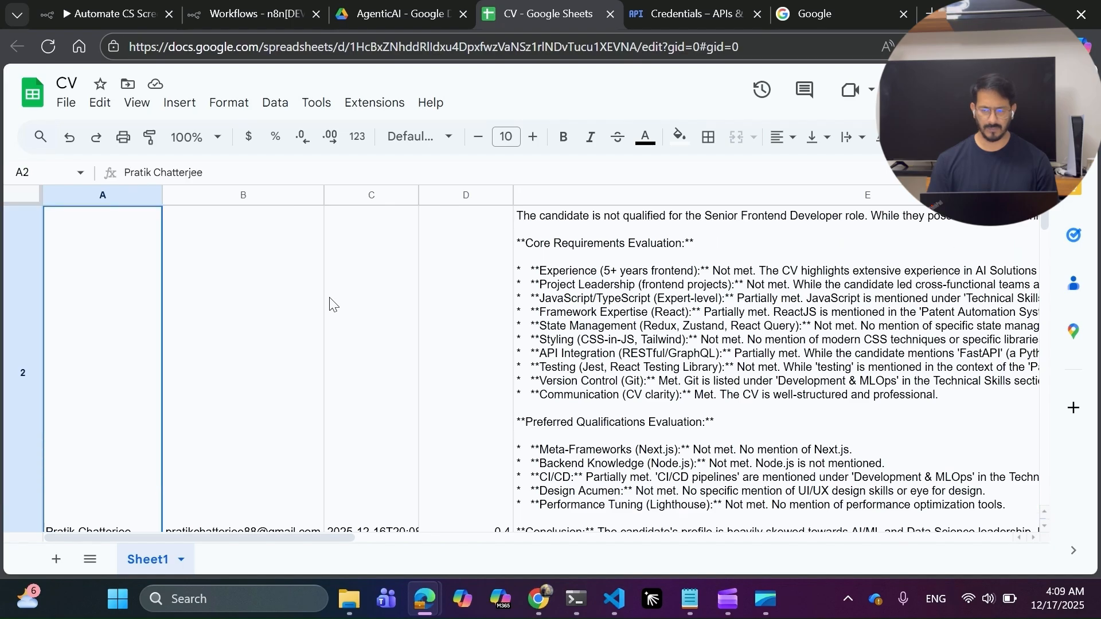
key(ctrl+minus)
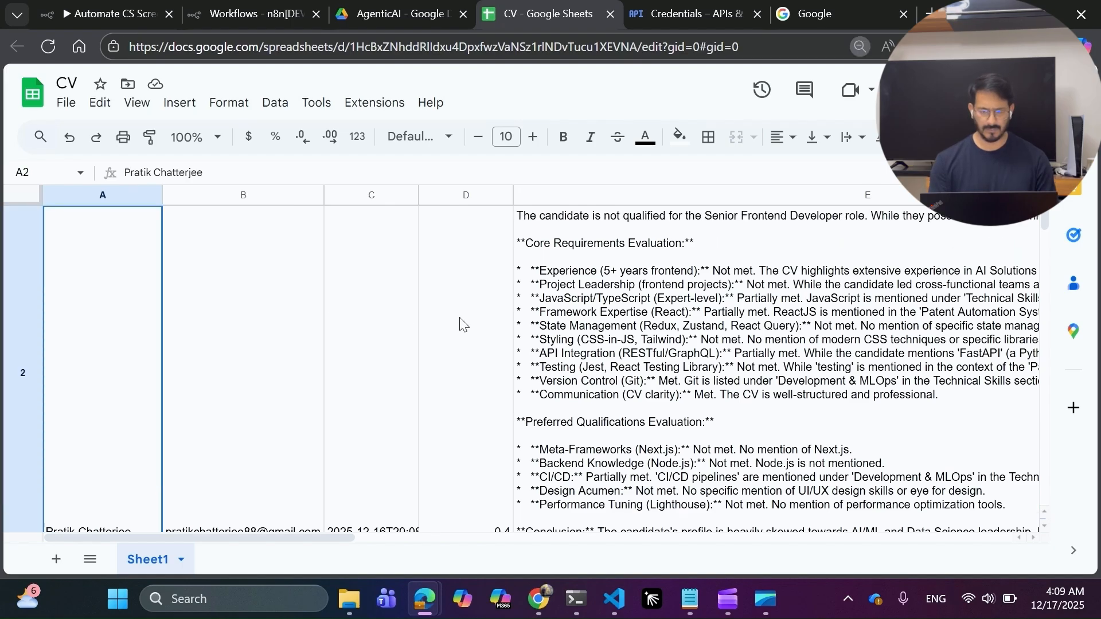
key(ctrl+minus)
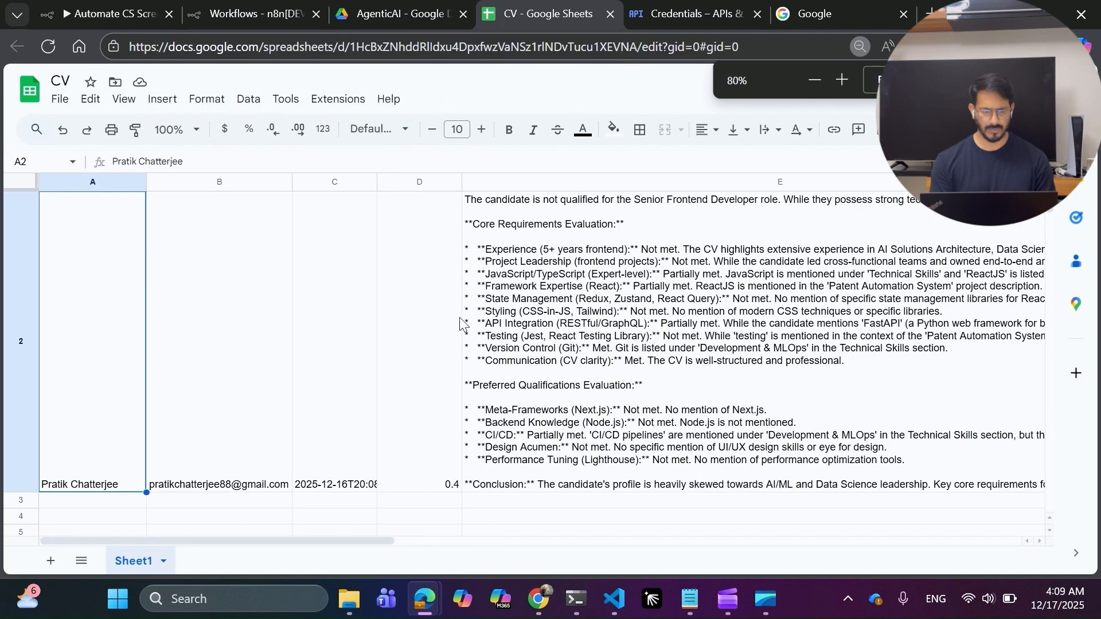
scroll(225, 238, up, 1)
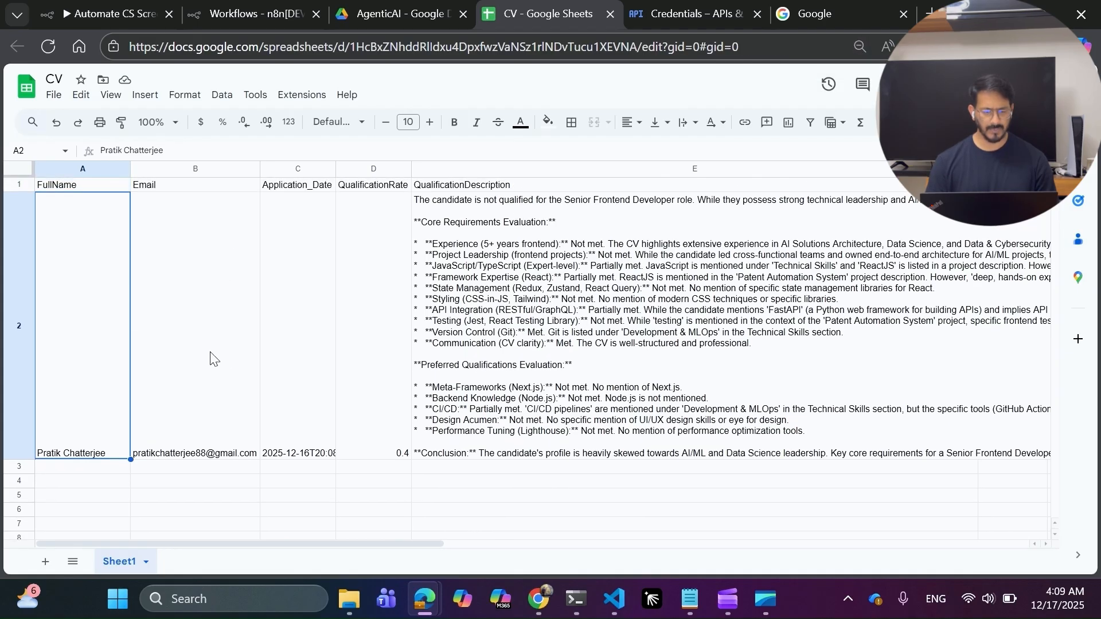
click(210, 352)
click(301, 364)
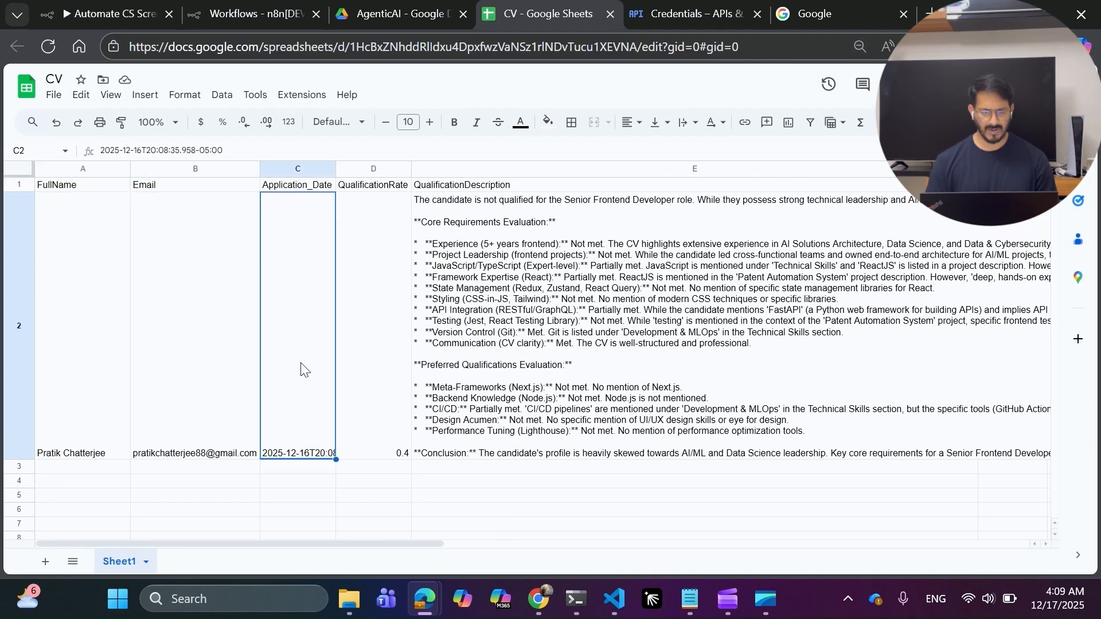
click(381, 354)
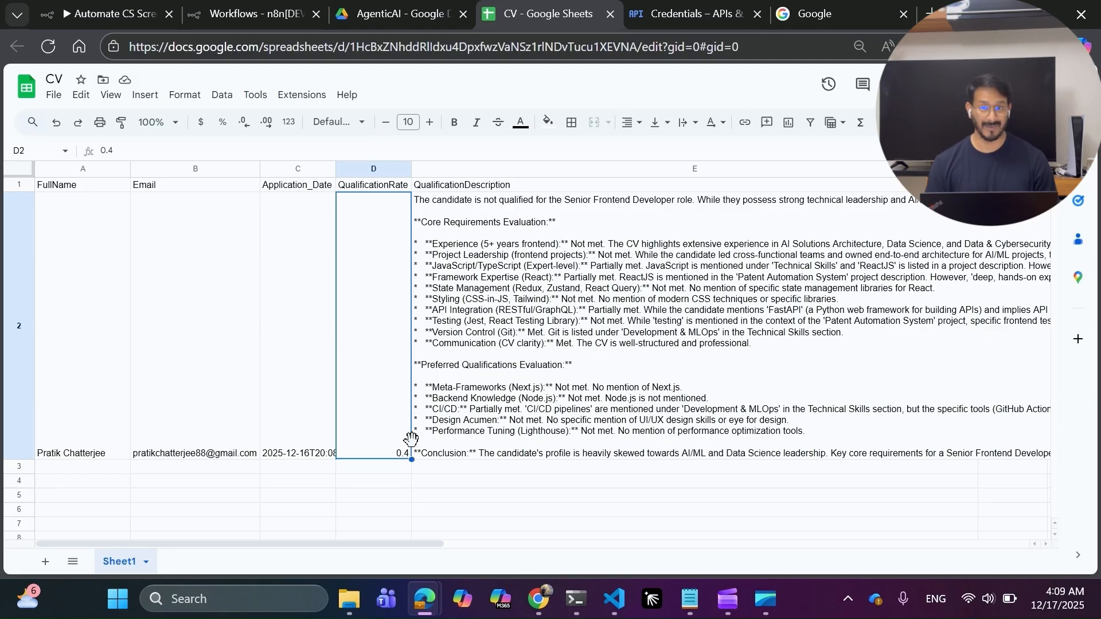
click(479, 206)
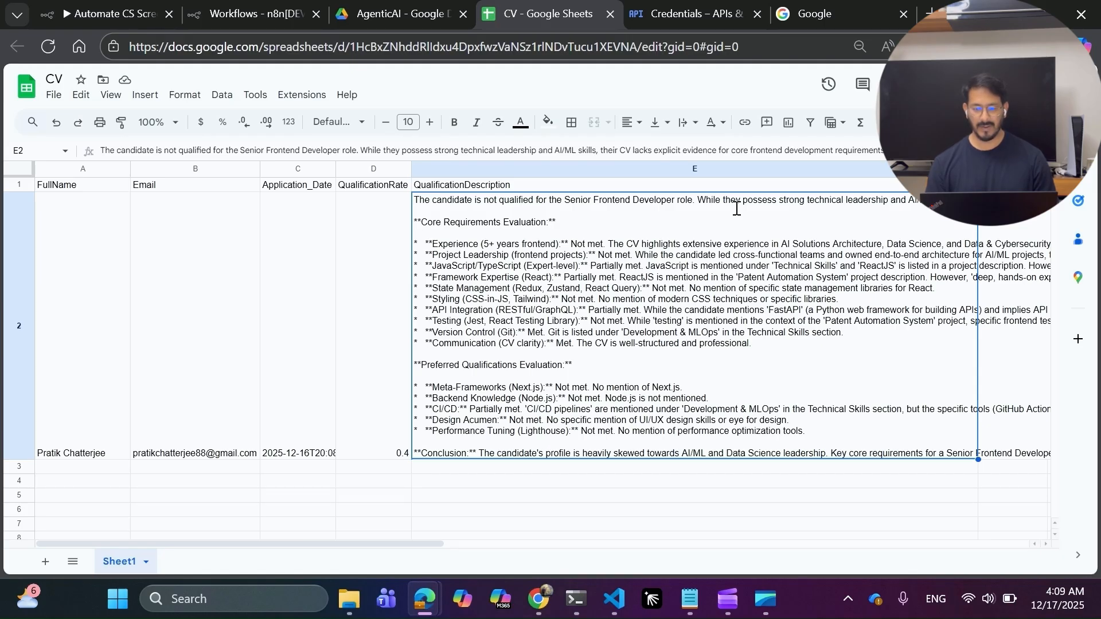
double_click(640, 200)
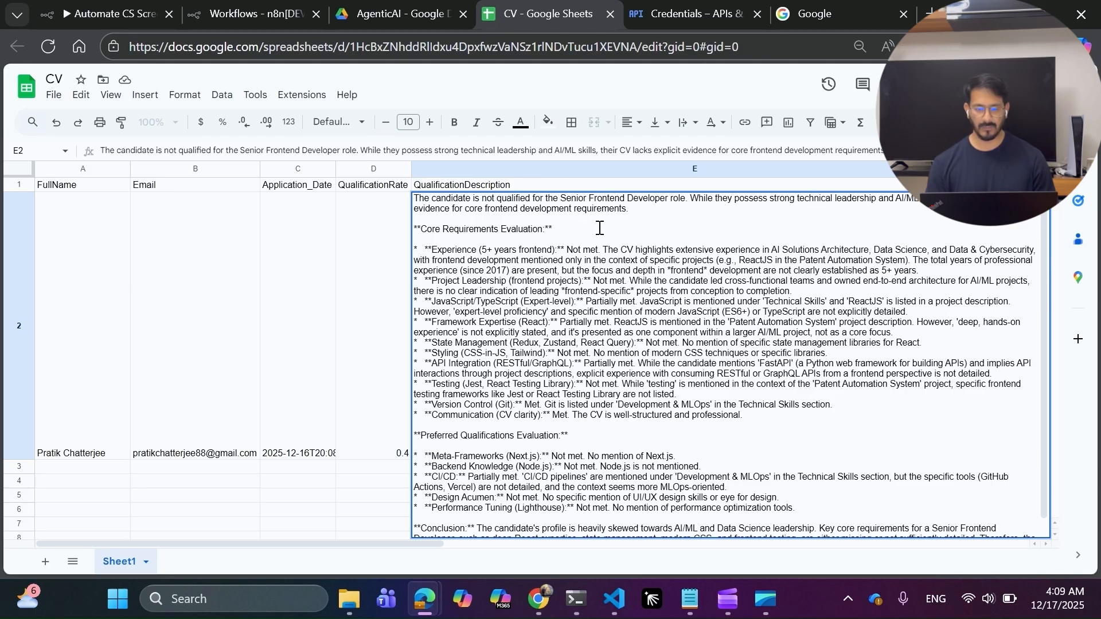
scroll(599, 227, down, 1)
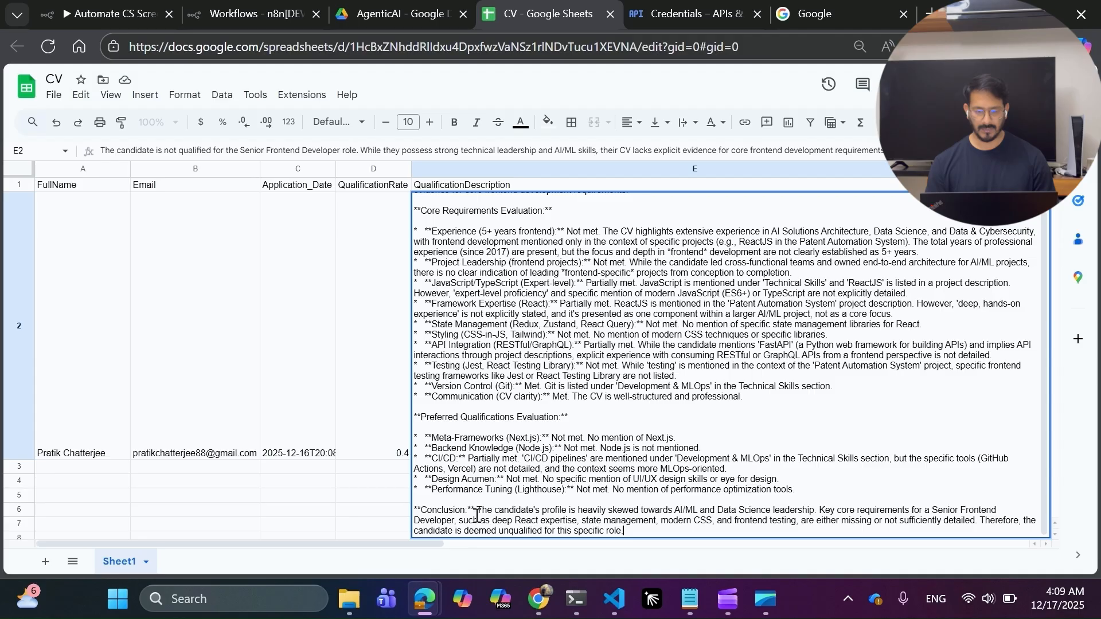
drag(477, 510, 656, 527)
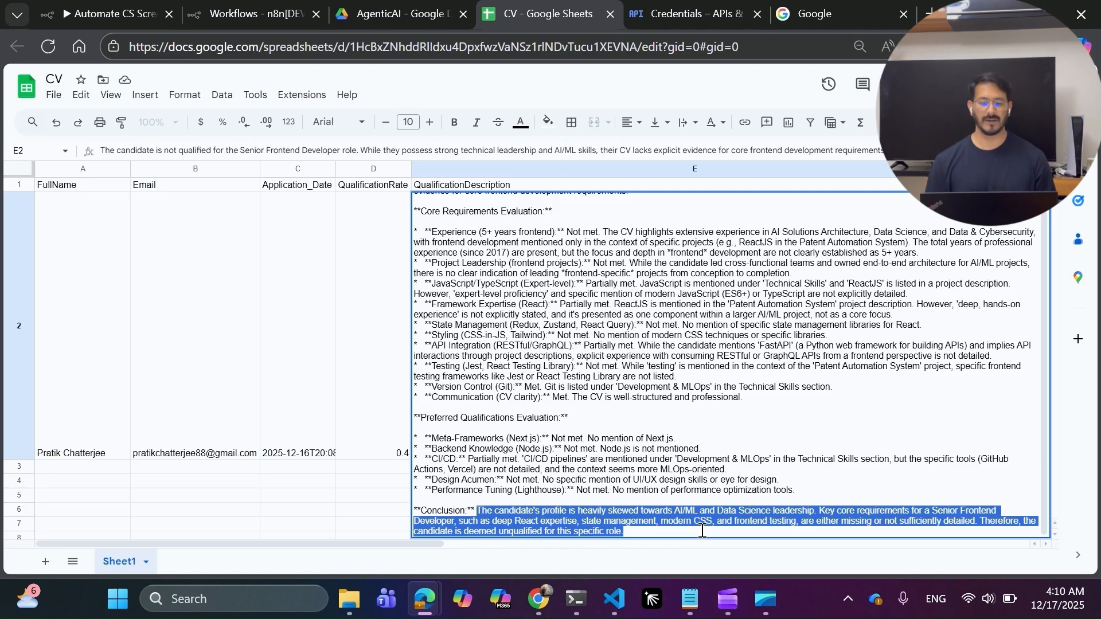
scroll(619, 375, up, 1)
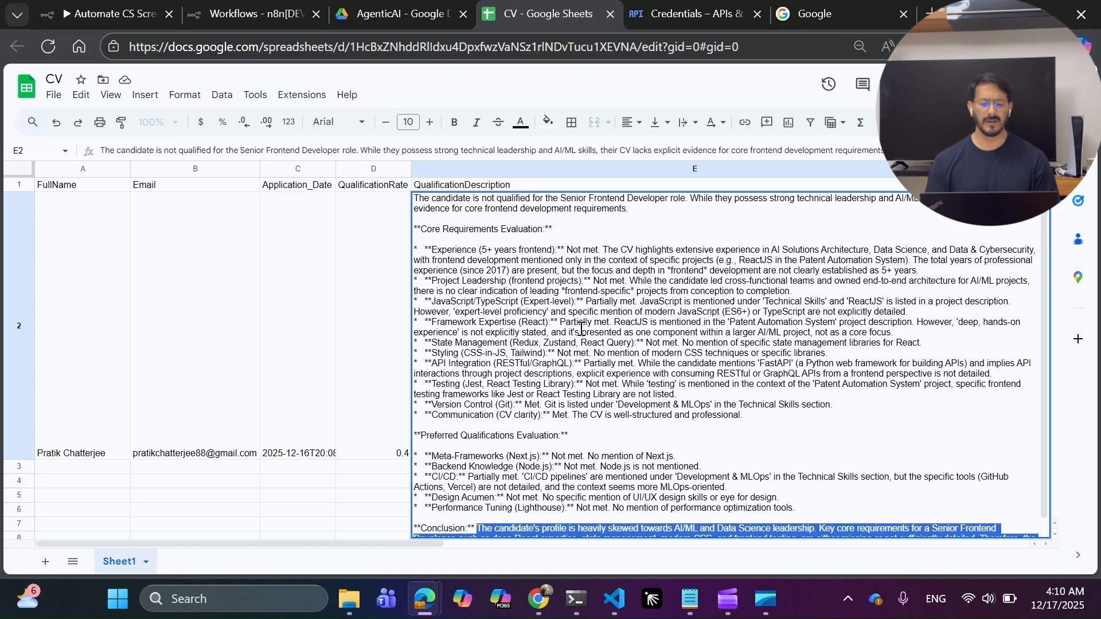
click(353, 472)
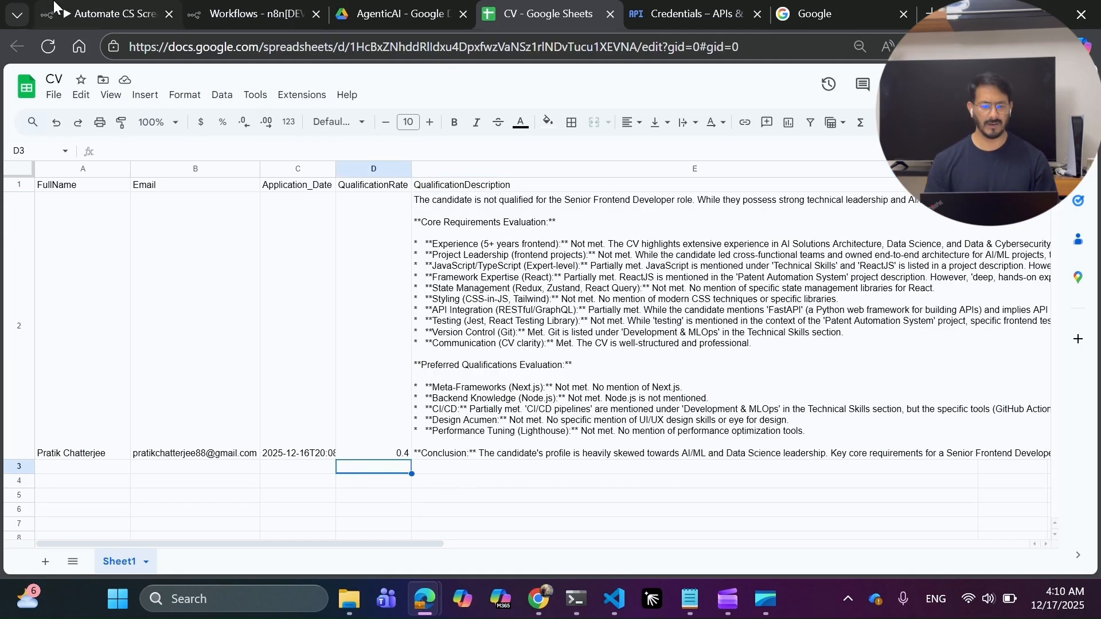
click(98, 15)
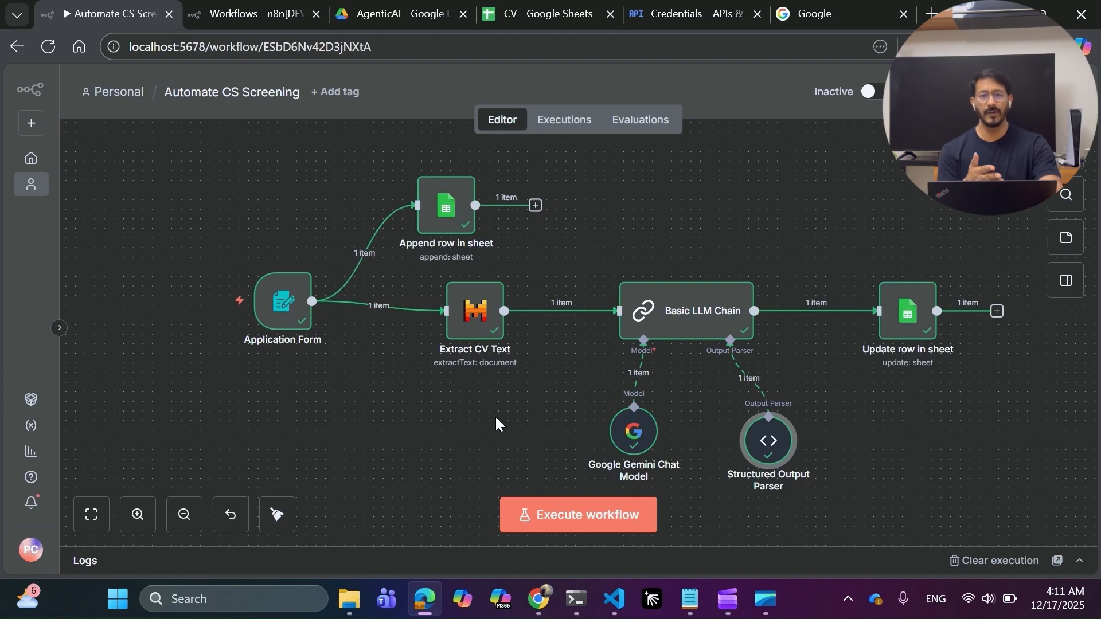
Switch to the Credentials – APIs & Services page for the n8n-projects project.
click(691, 13)
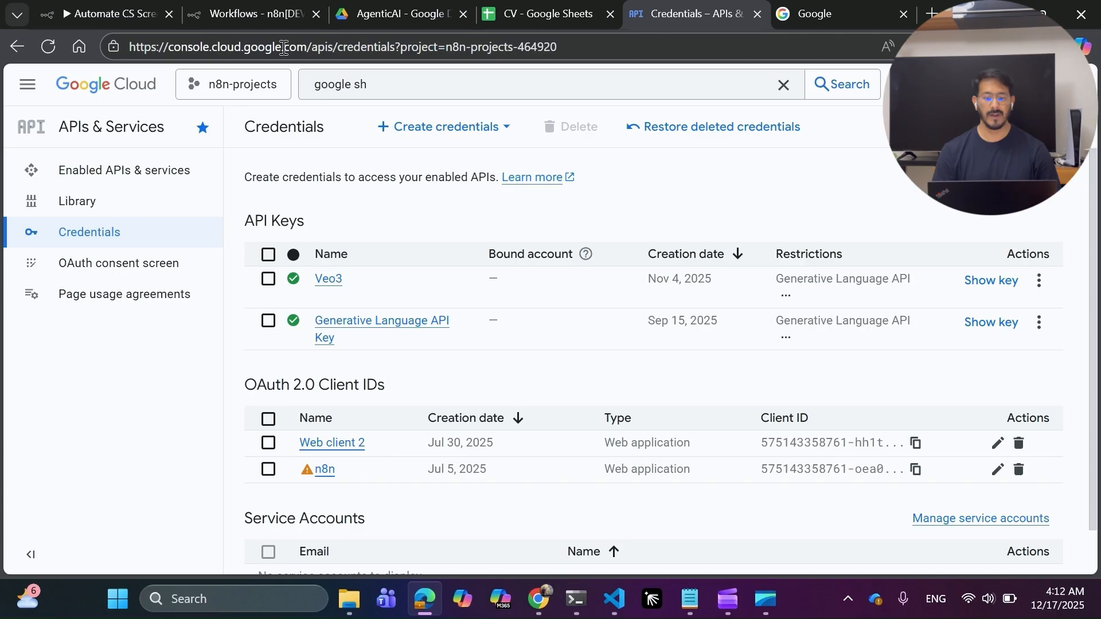
Switch from the Cloud Console credentials page to the Google search homepage.
click(819, 16)
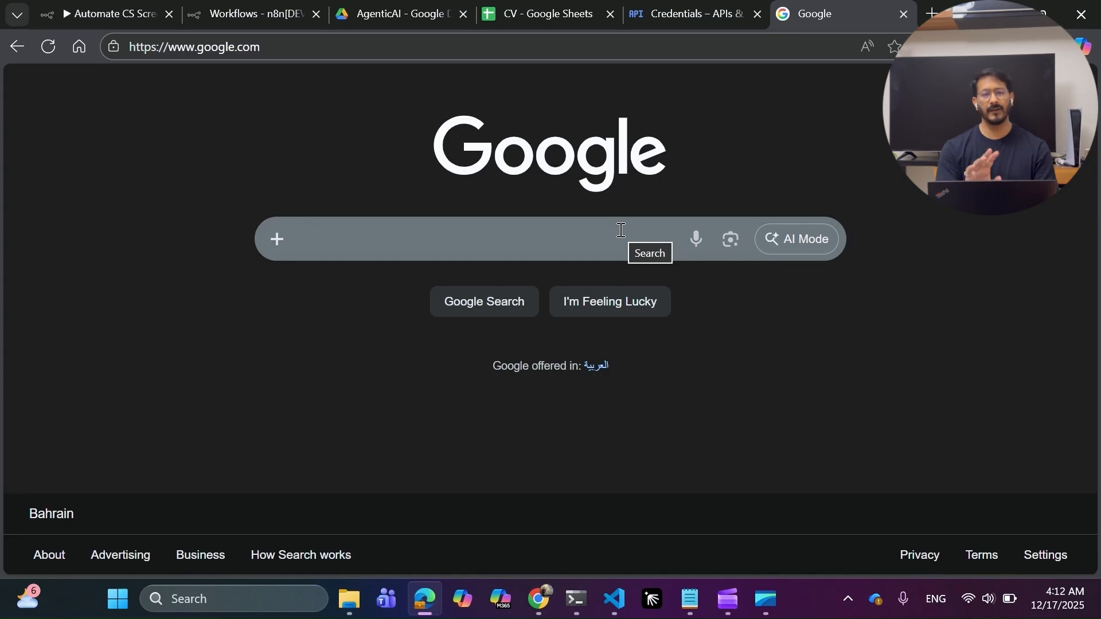
Search Google for 'mistral api key' and open the mistral.ai homepage from the results.
text(mis)
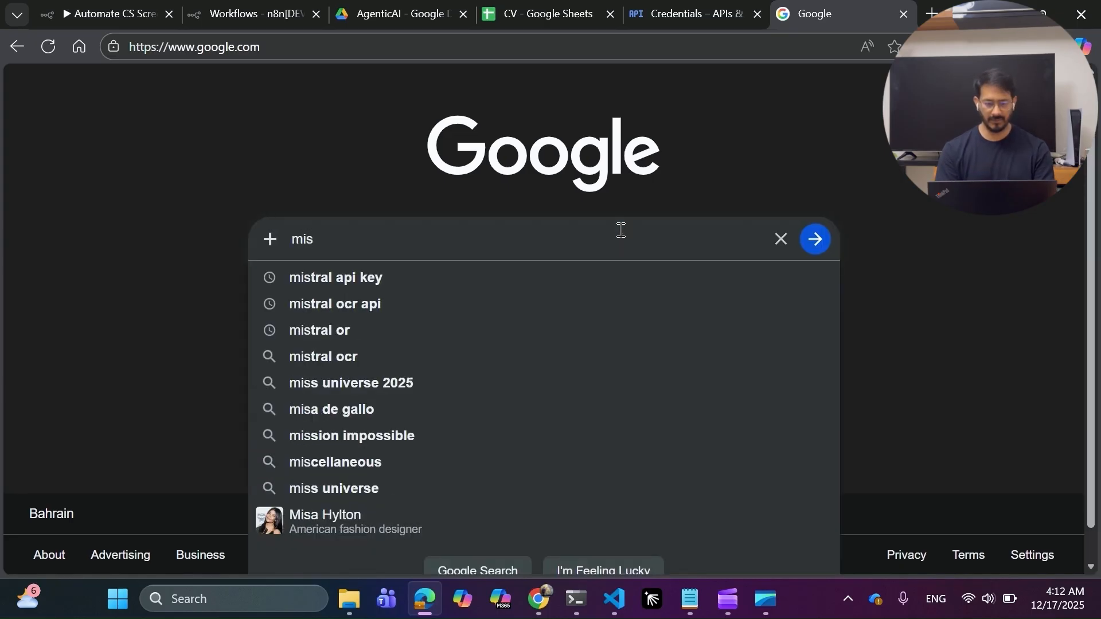
key(Down)
key(Return)
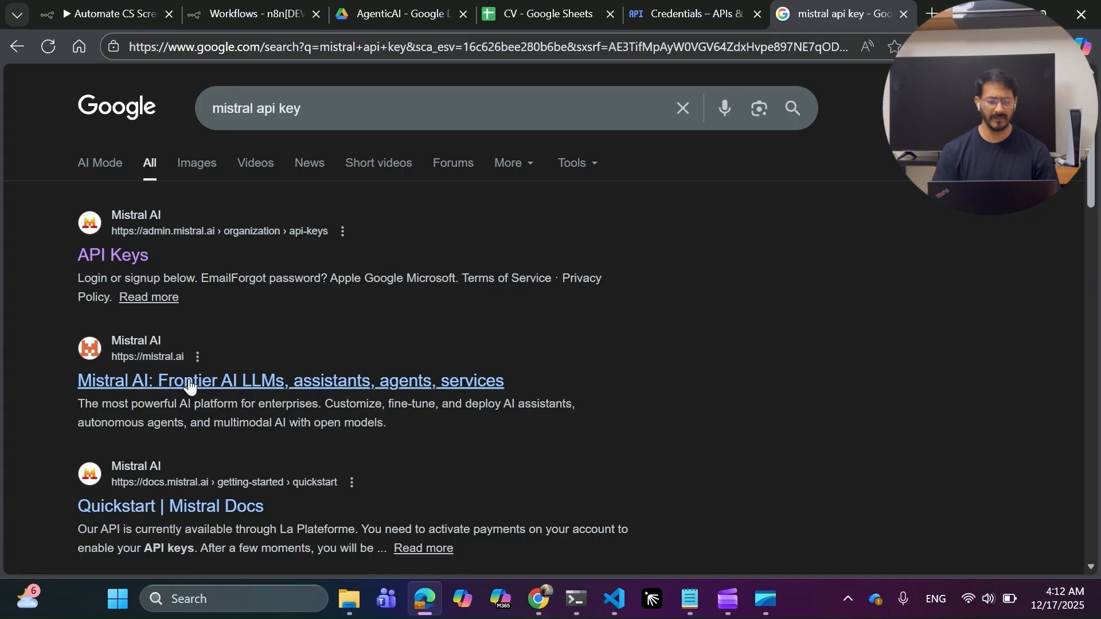
click(190, 383)
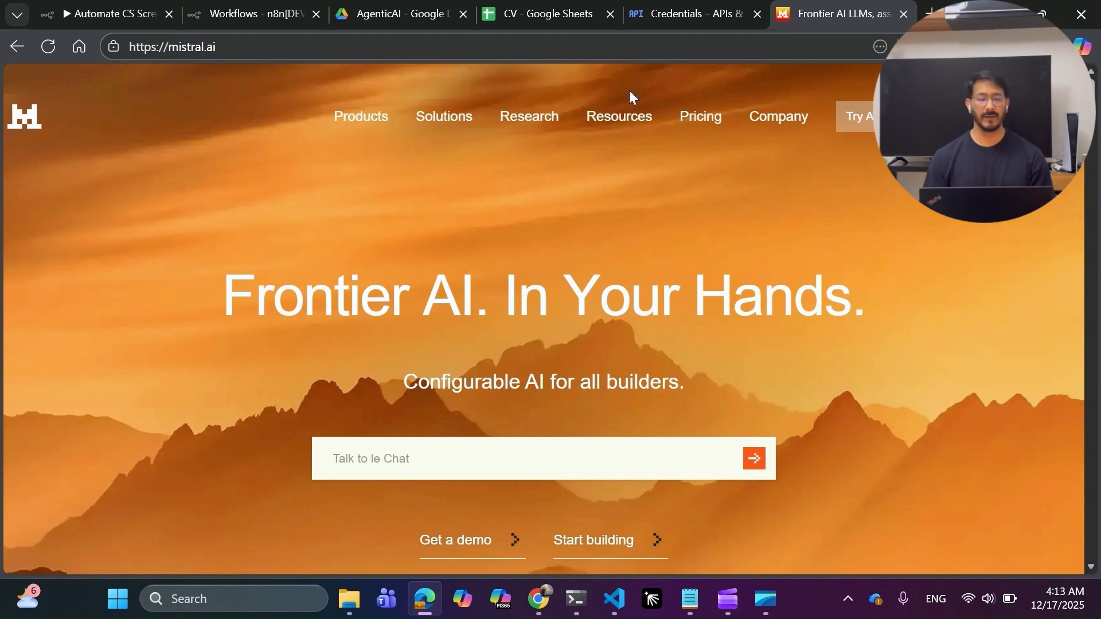
click(95, 12)
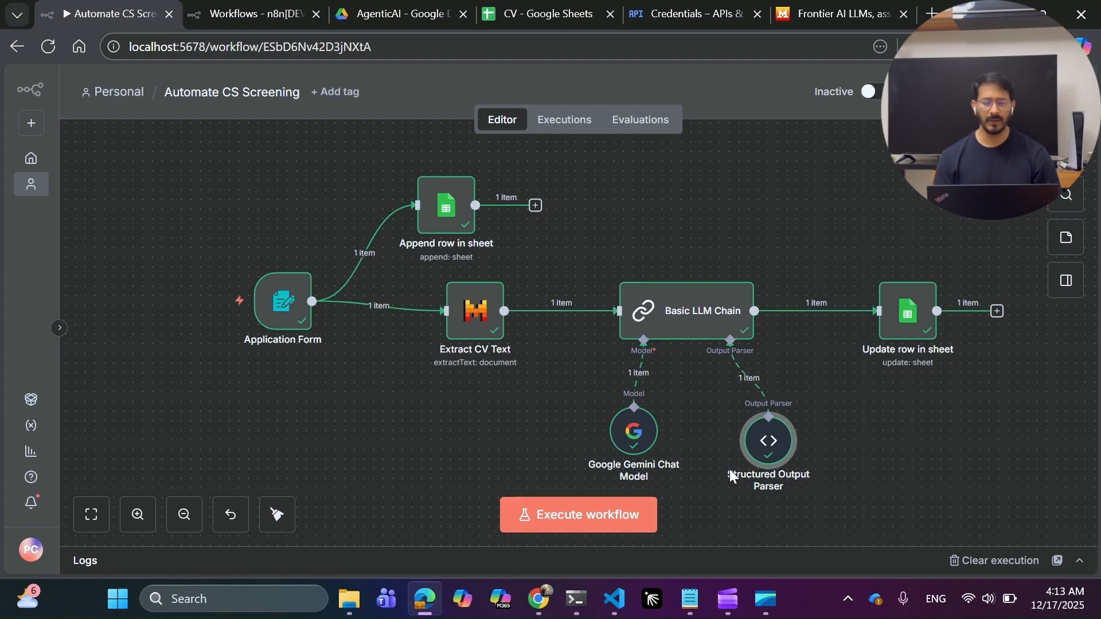
Search 'form' in the node panel and add the n8n Form 'On new n8n Form event' trigger.
mouse_move(308, 376)
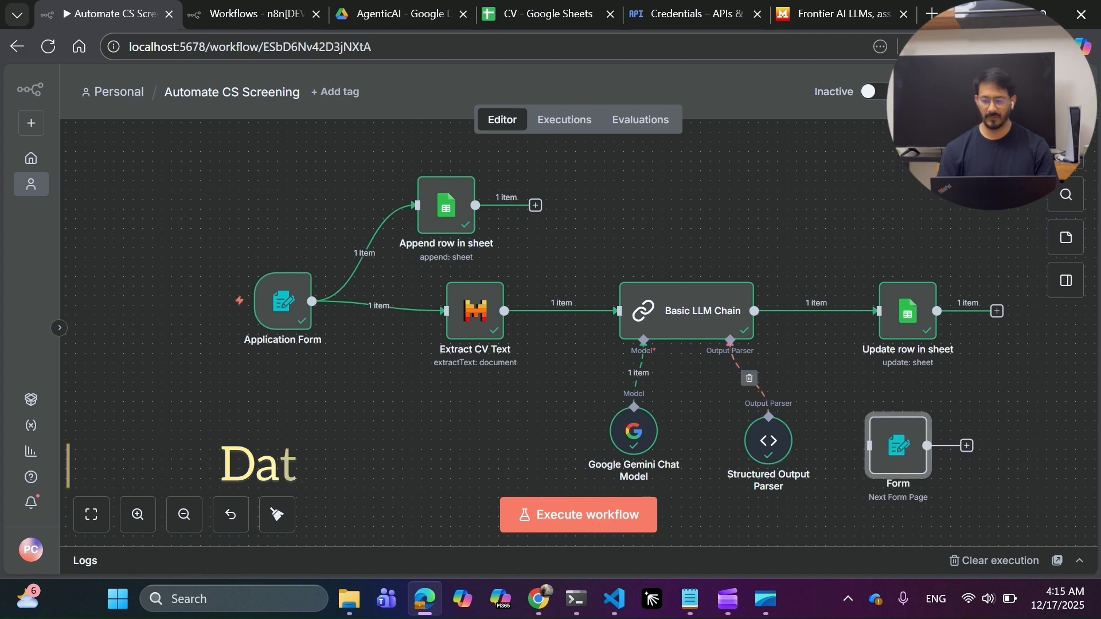
key(Tab)
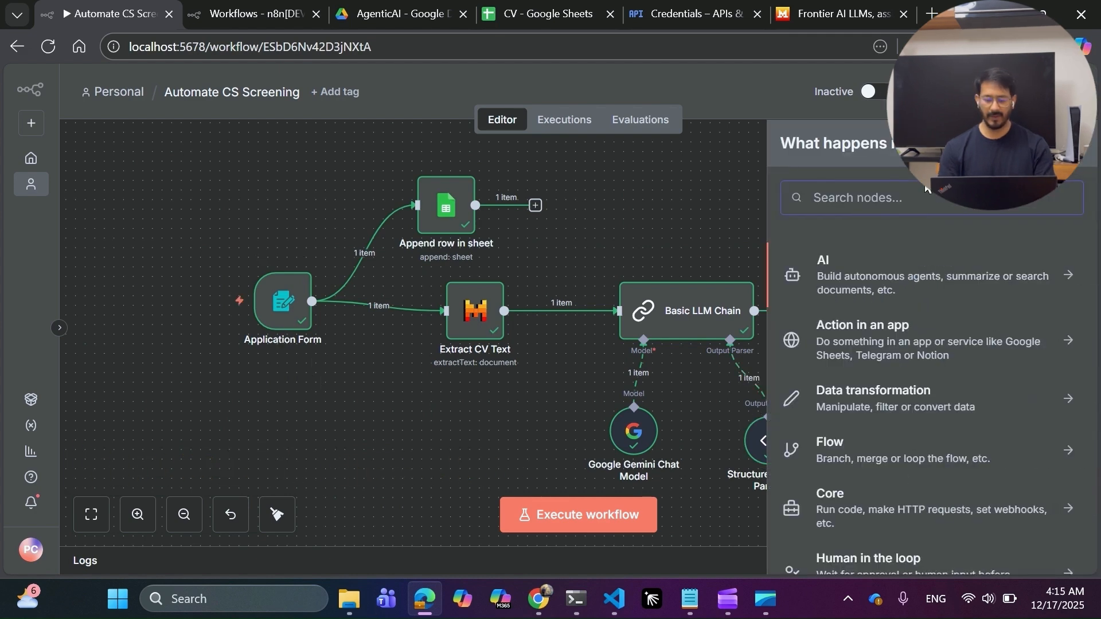
text(form)
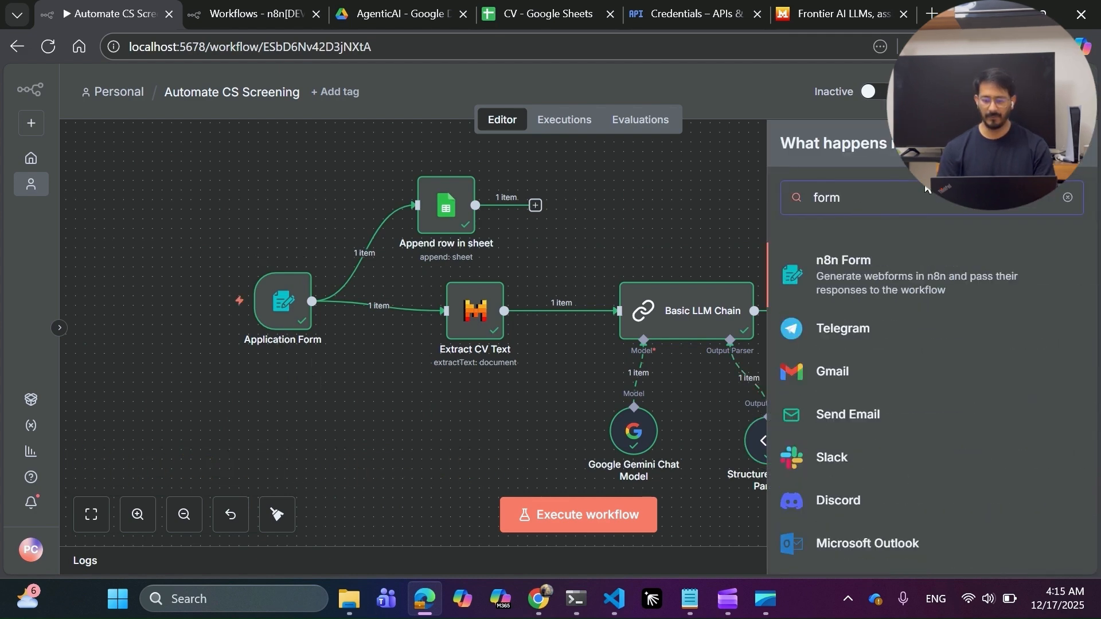
scroll(870, 367, down, 3)
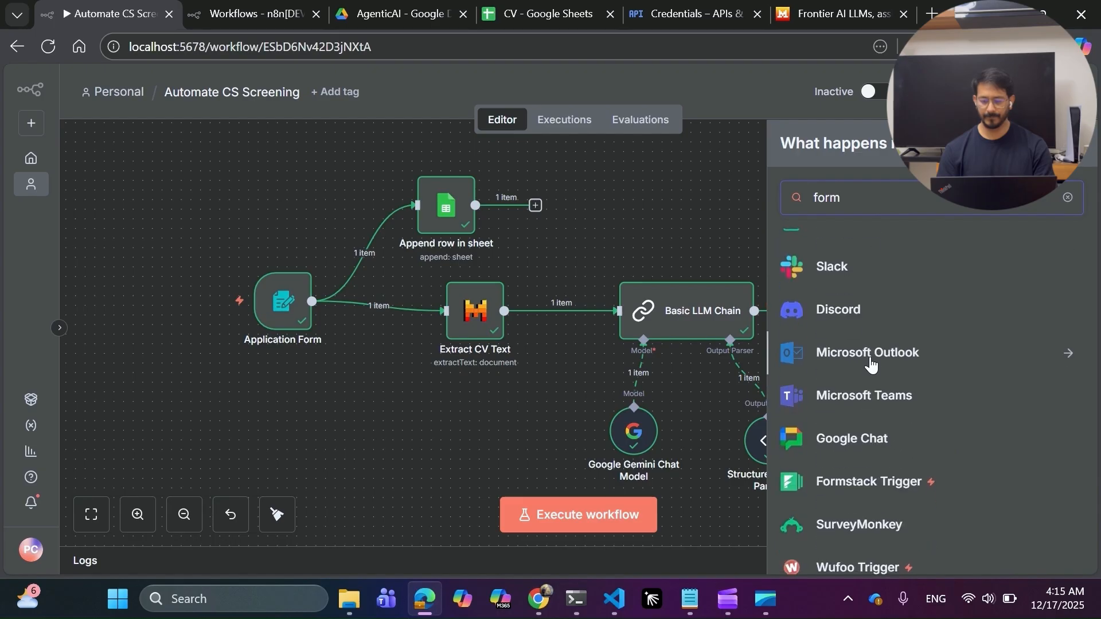
scroll(870, 364, up, 3)
click(865, 299)
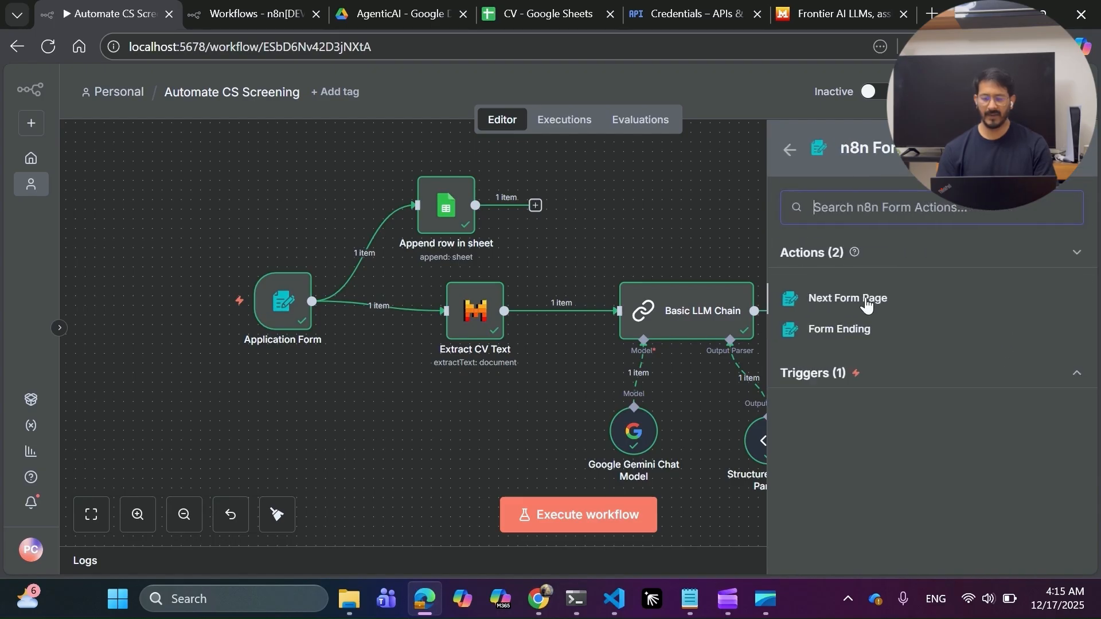
click(1071, 375)
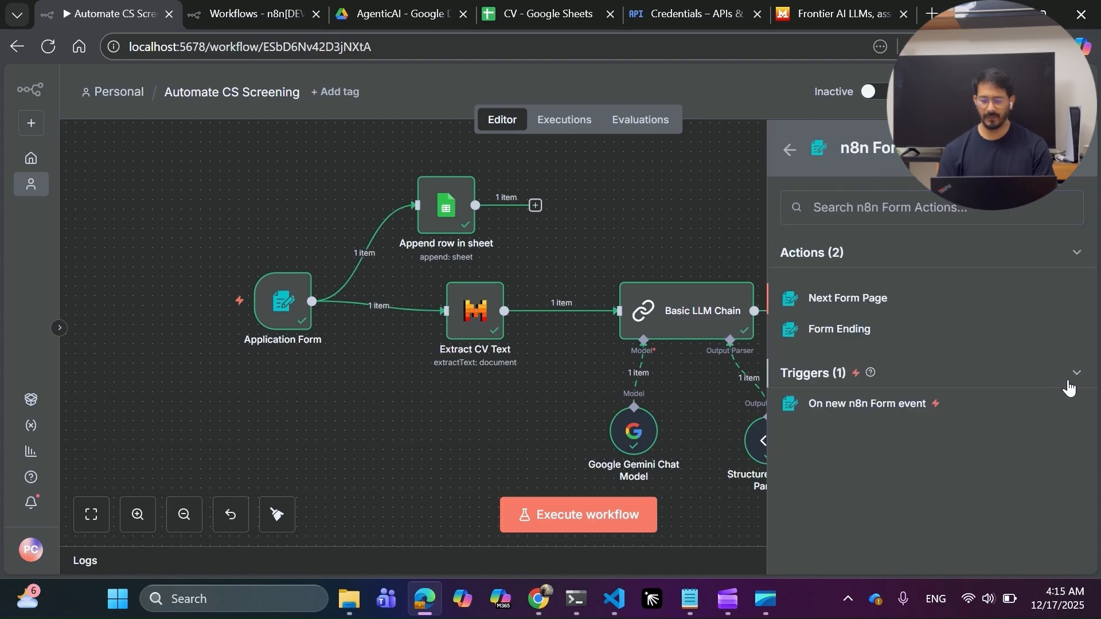
click(873, 408)
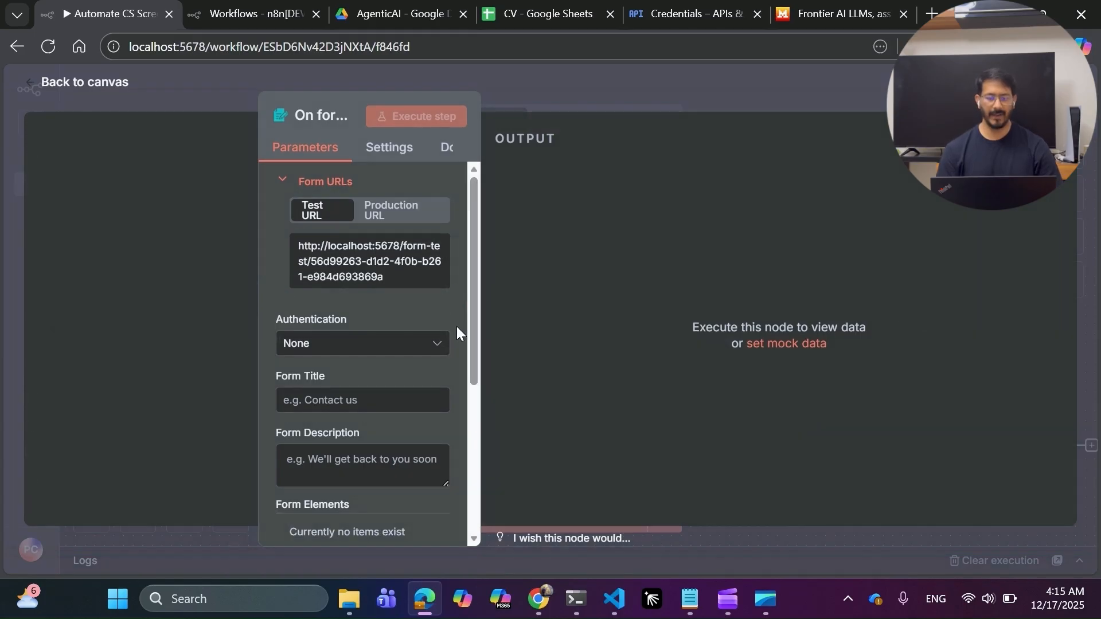
scroll(456, 326, down, 5)
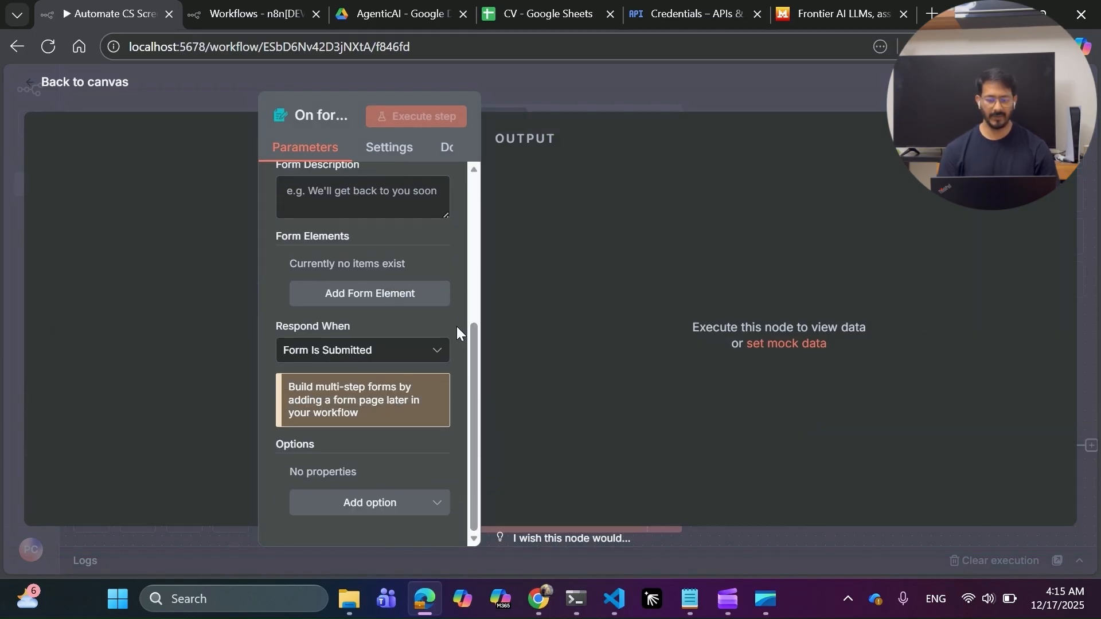
click(572, 90)
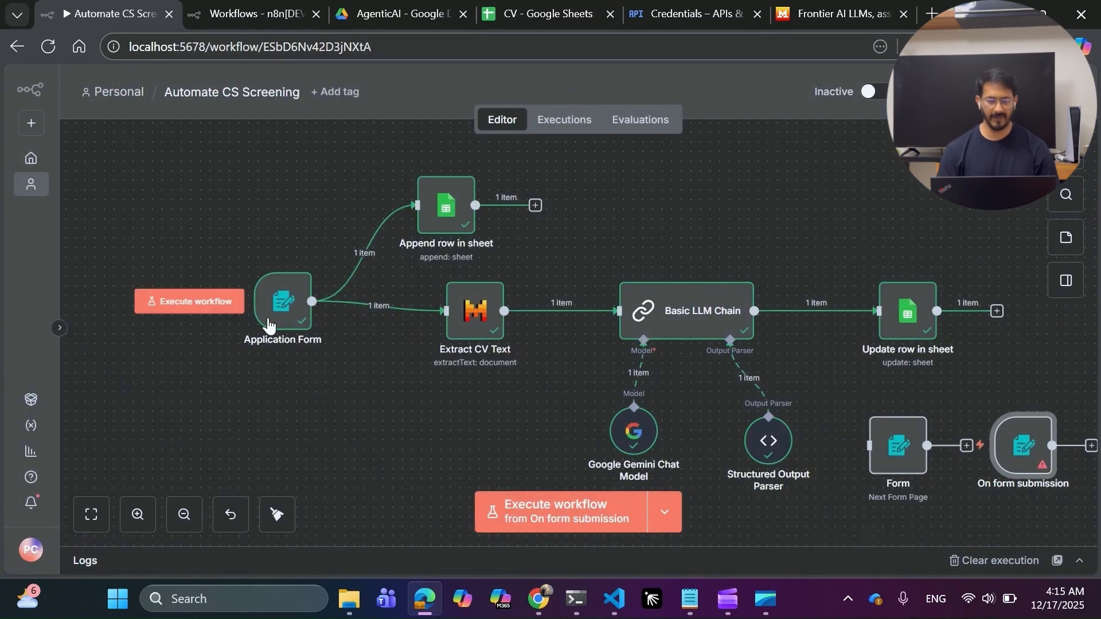
Review the Application Form node's form elements, keeping Upload CV as a File element.
double_click(287, 309)
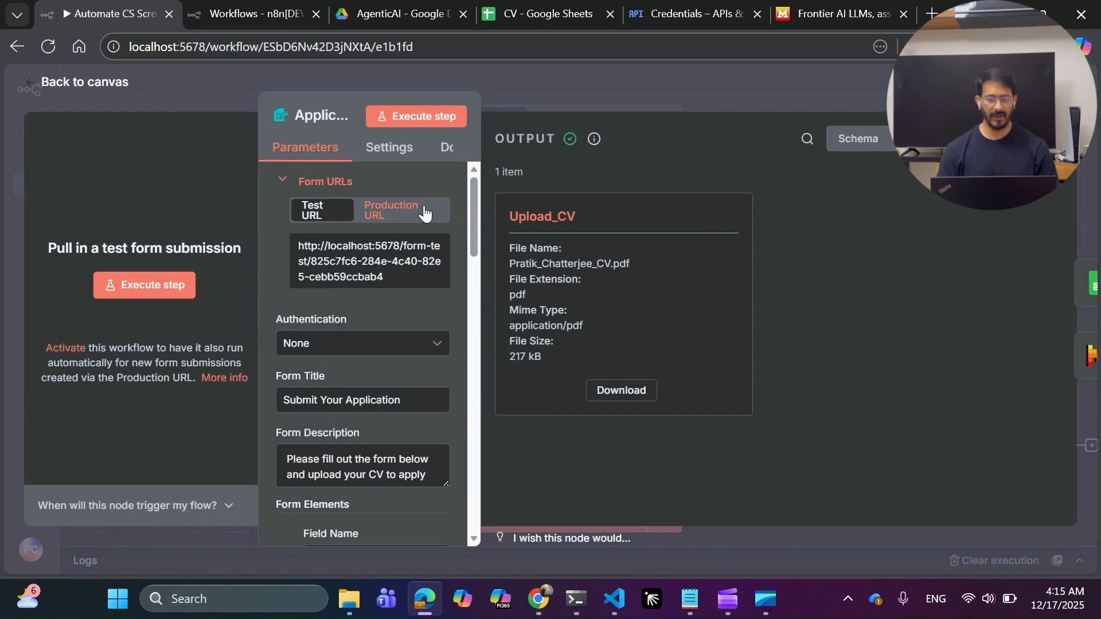
scroll(387, 332, down, 1)
scroll(385, 330, down, 1)
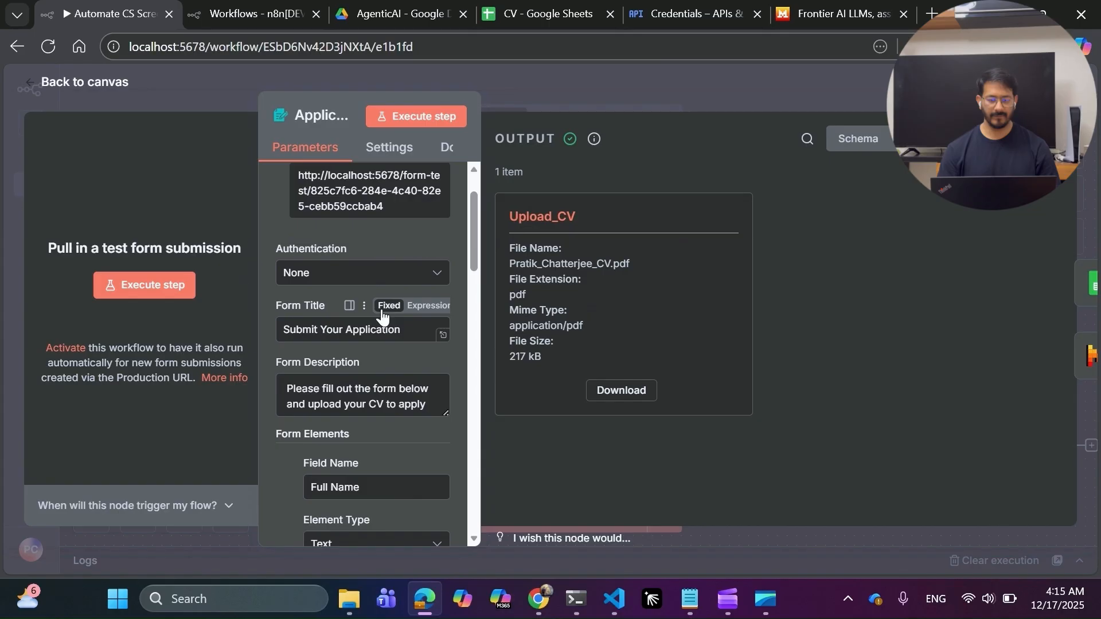
scroll(348, 290, down, 5)
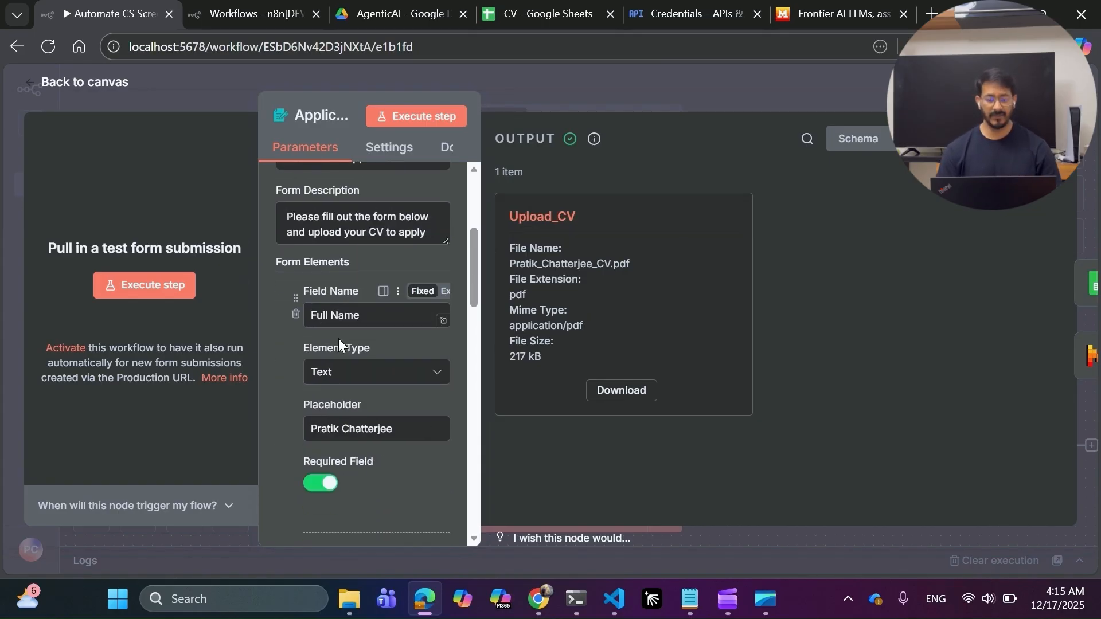
scroll(361, 321, down, 2)
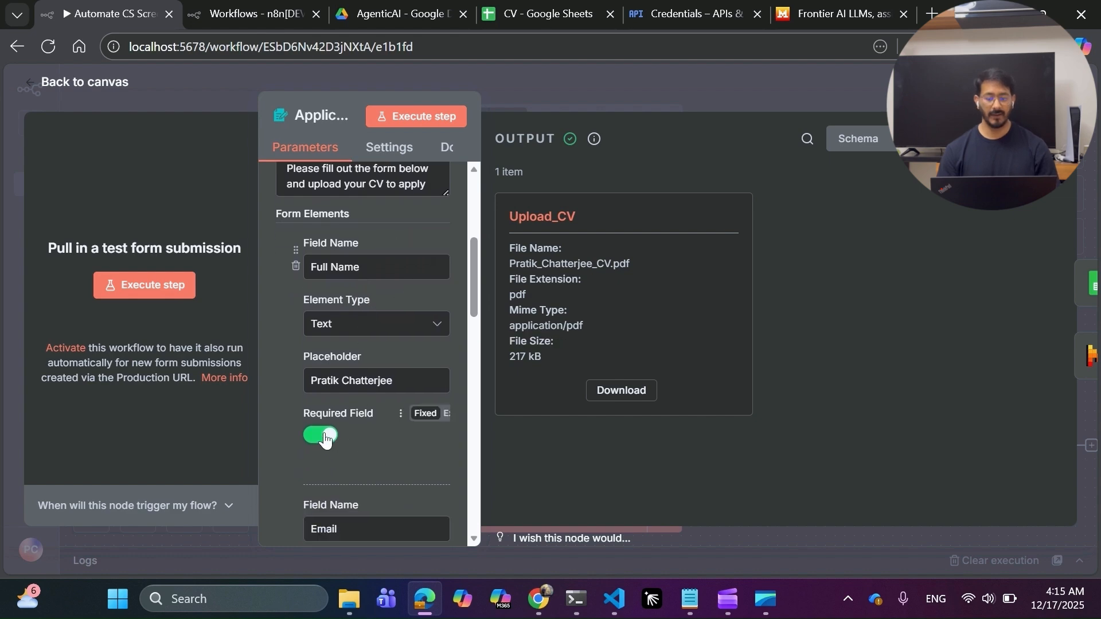
scroll(346, 430, down, 8)
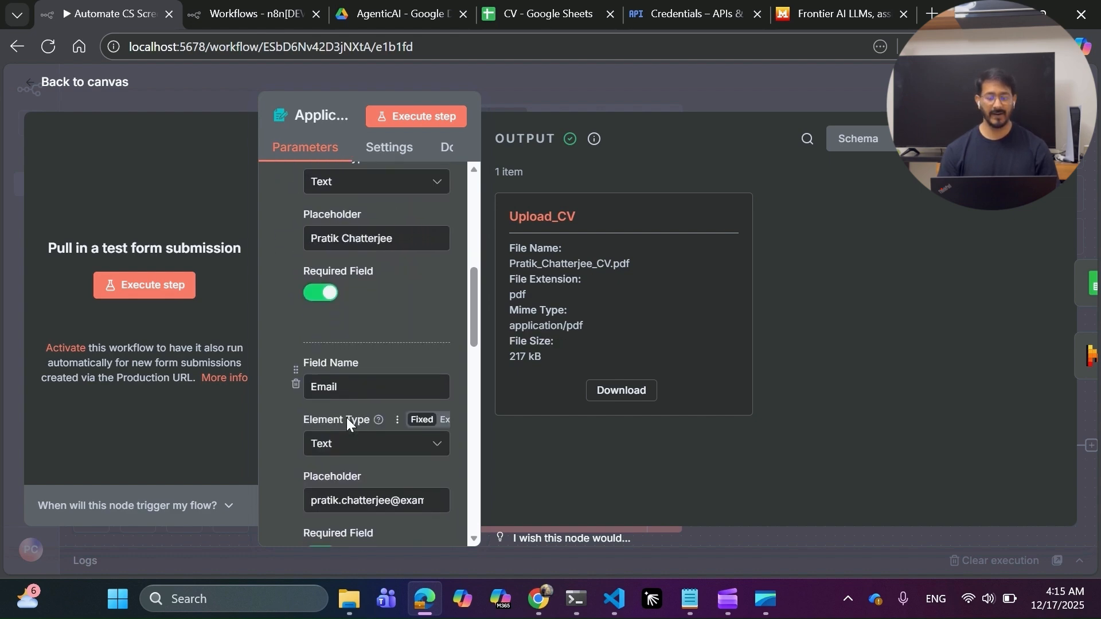
scroll(346, 423, down, 4)
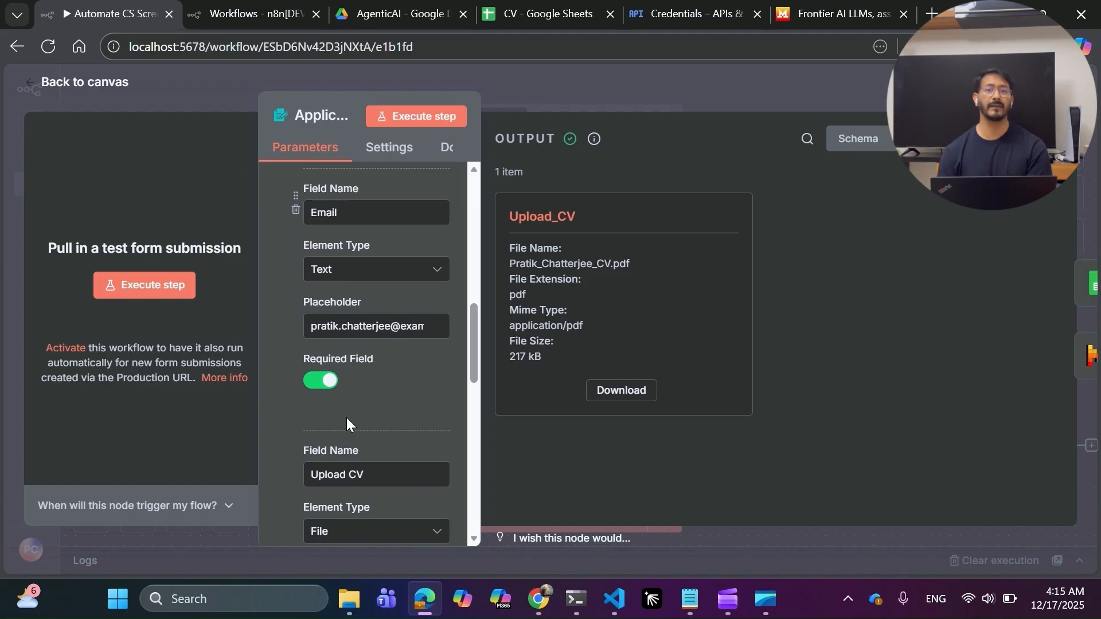
scroll(347, 423, down, 4)
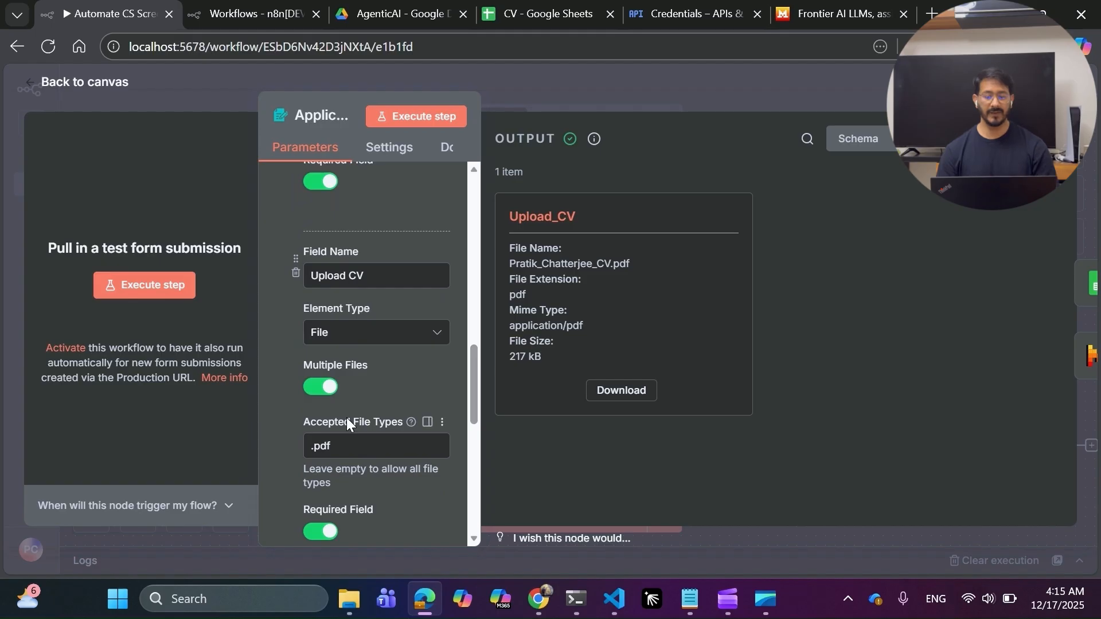
click(371, 335)
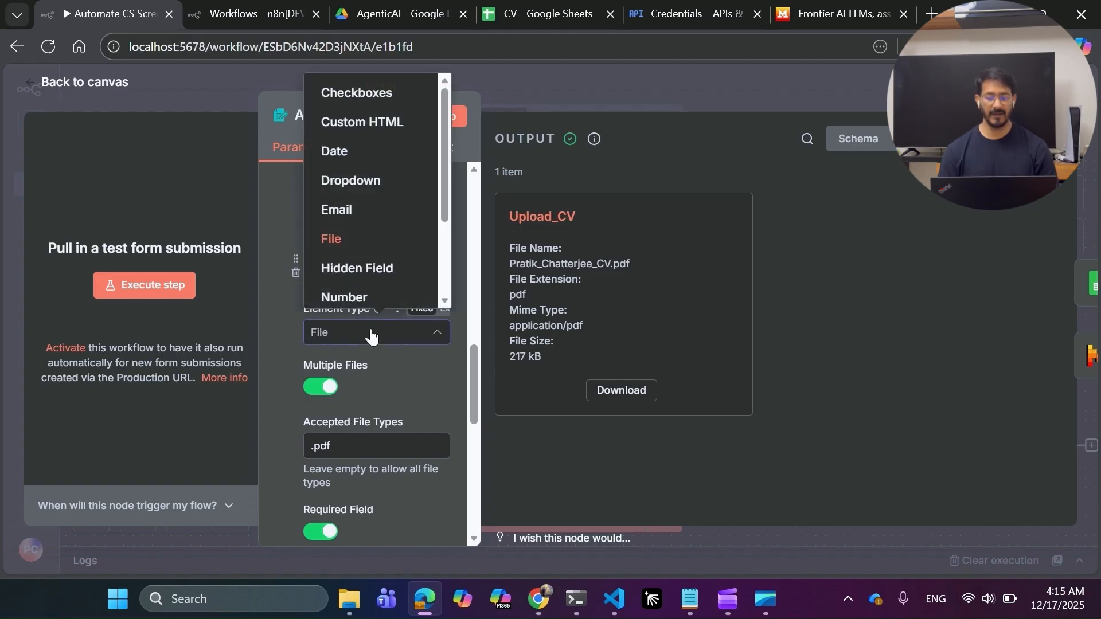
click(373, 333)
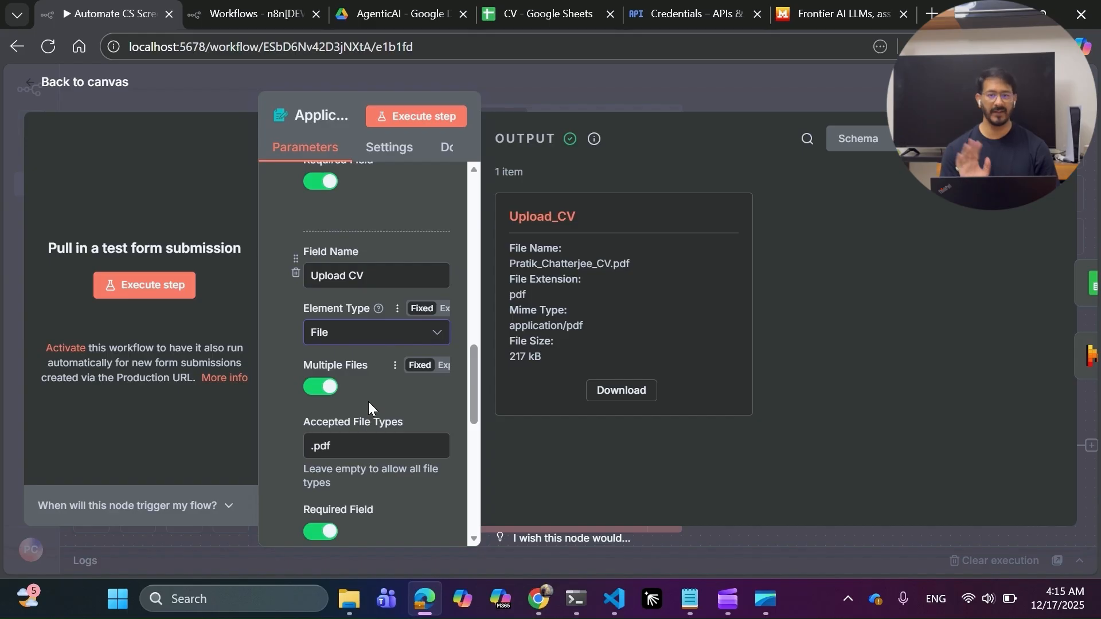
Scroll past Respond When and expand the Custom Form Styling CSS in the larger editor.
scroll(368, 402, down, 2)
scroll(368, 401, down, 5)
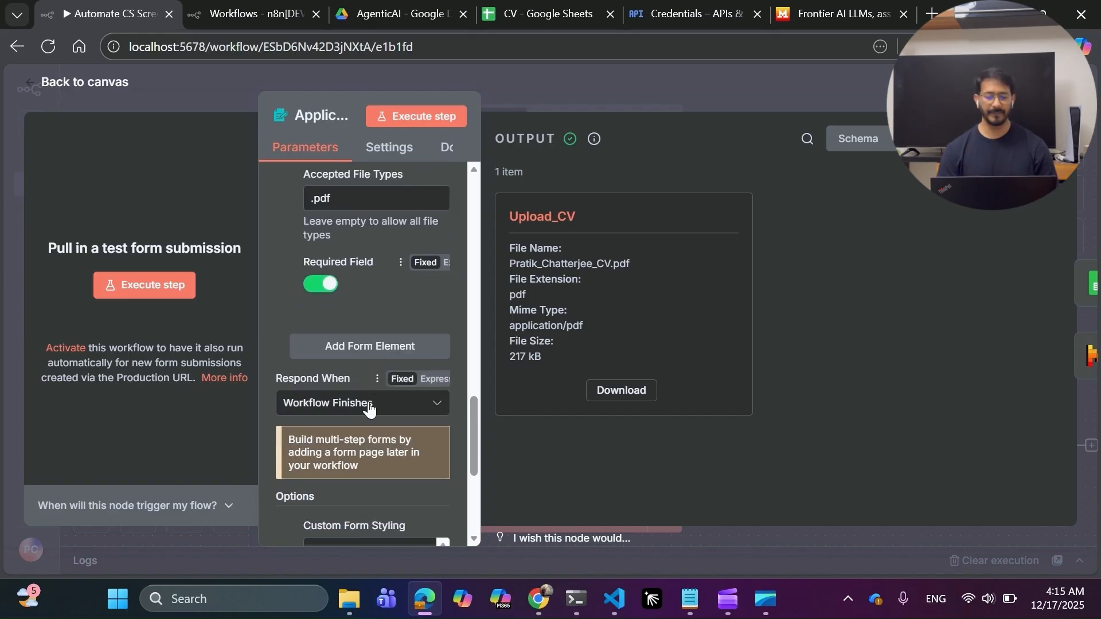
scroll(368, 401, down, 2)
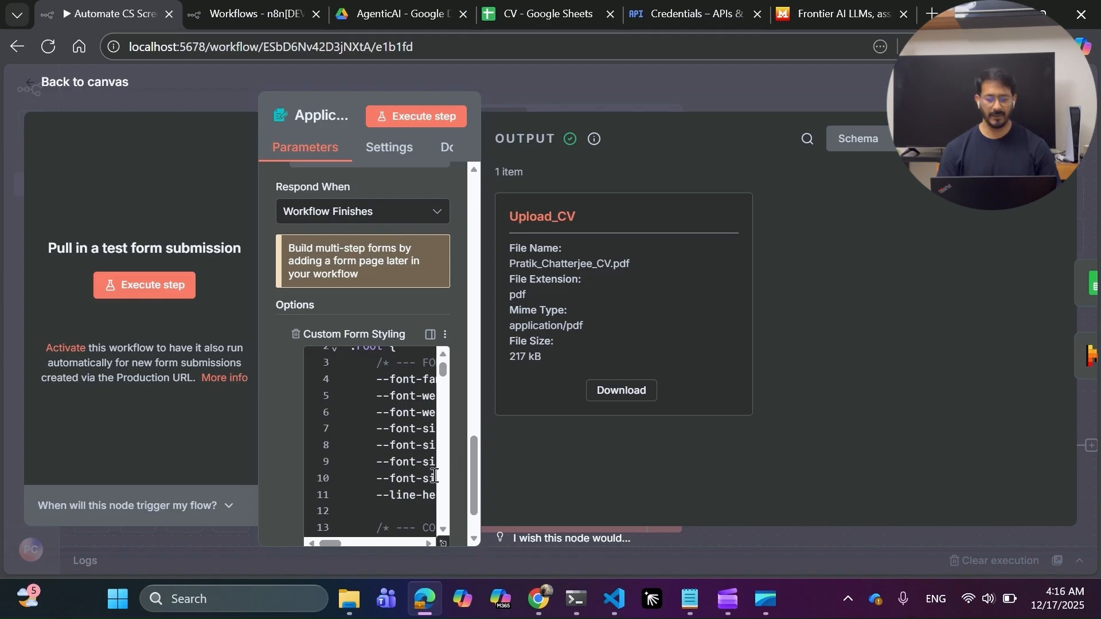
click(440, 546)
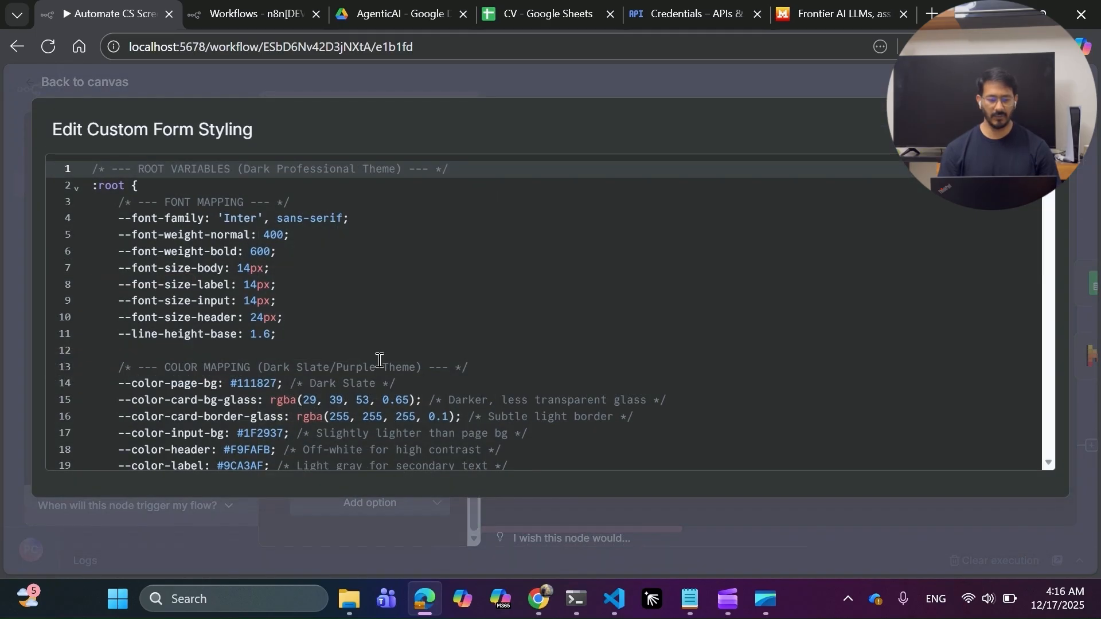
Read through the custom form styling CSS down to line 252, then close the editor.
scroll(377, 359, down, 1)
scroll(377, 359, down, 2)
scroll(378, 358, up, 3)
scroll(378, 359, down, 10)
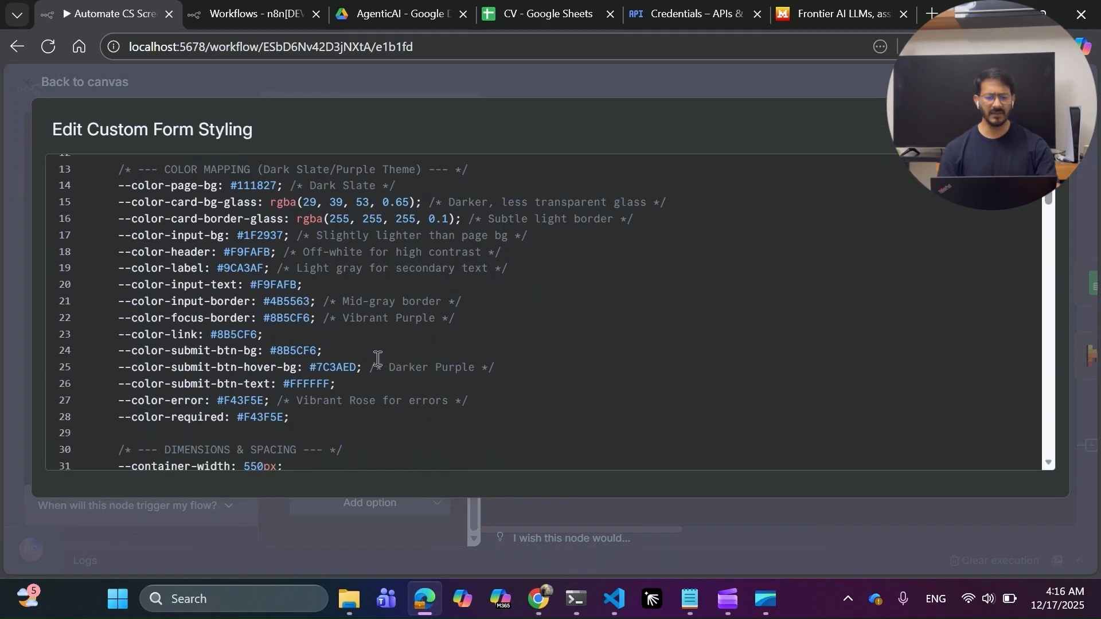
scroll(378, 359, down, 2)
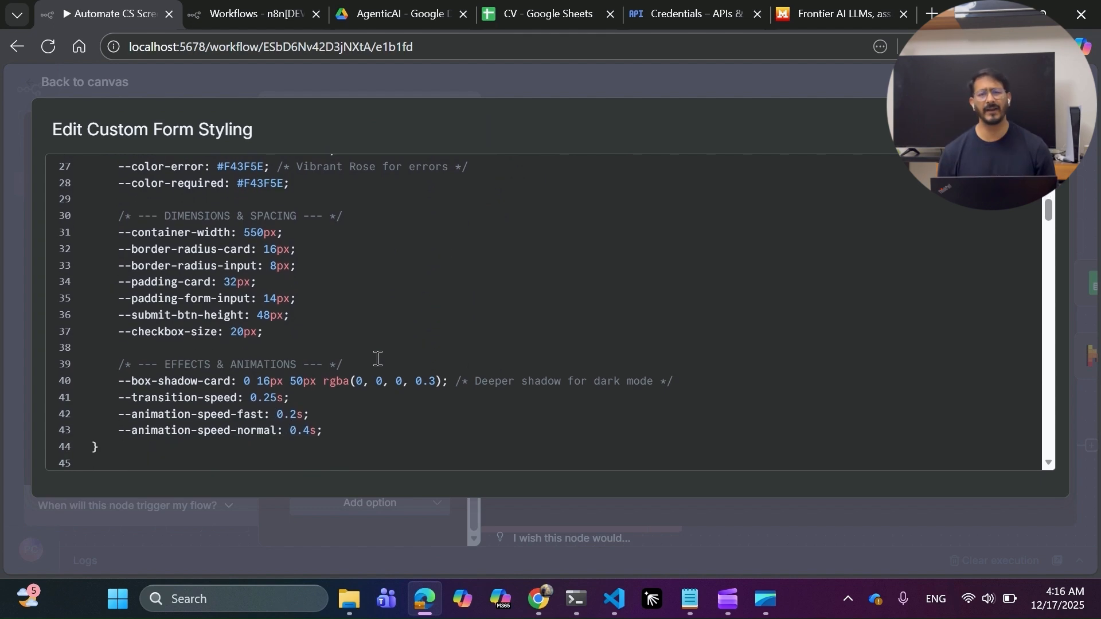
scroll(378, 359, down, 20)
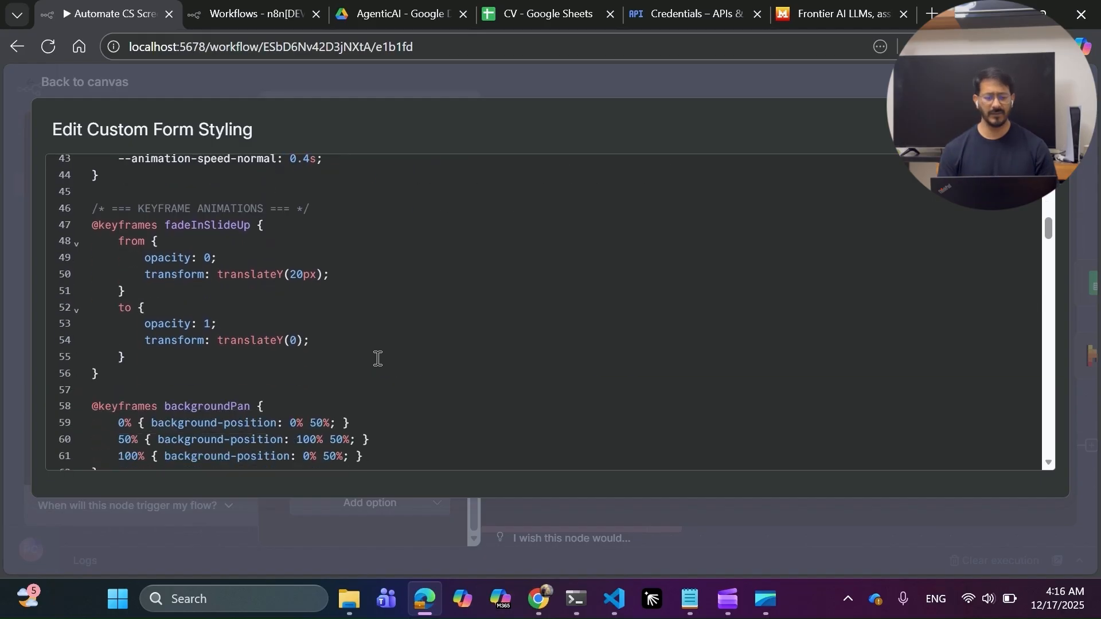
scroll(378, 359, down, 20)
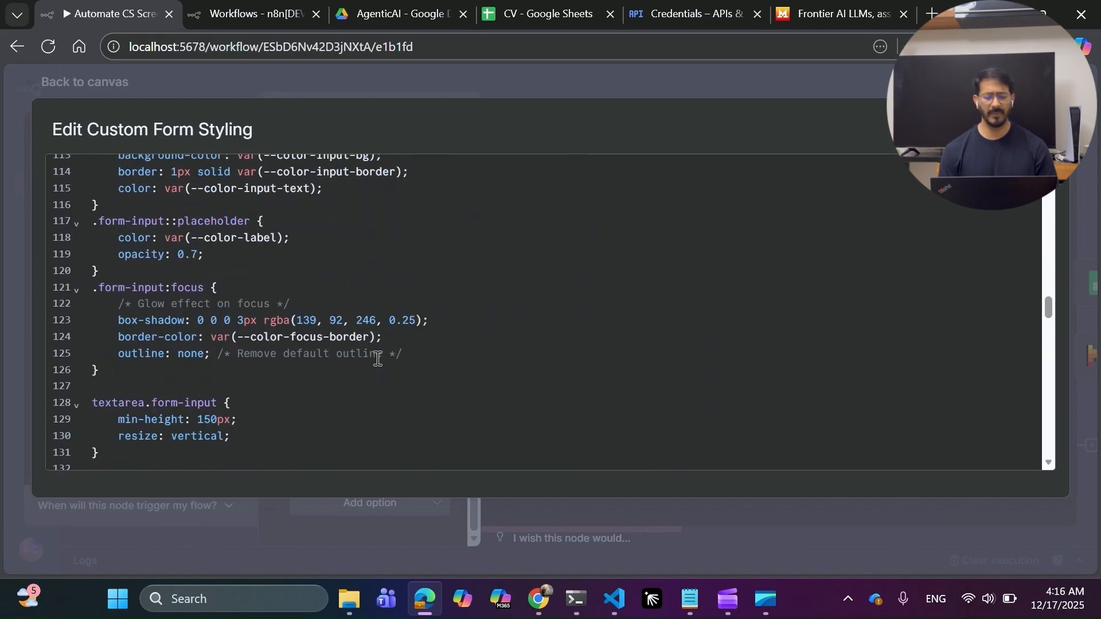
scroll(378, 359, down, 10)
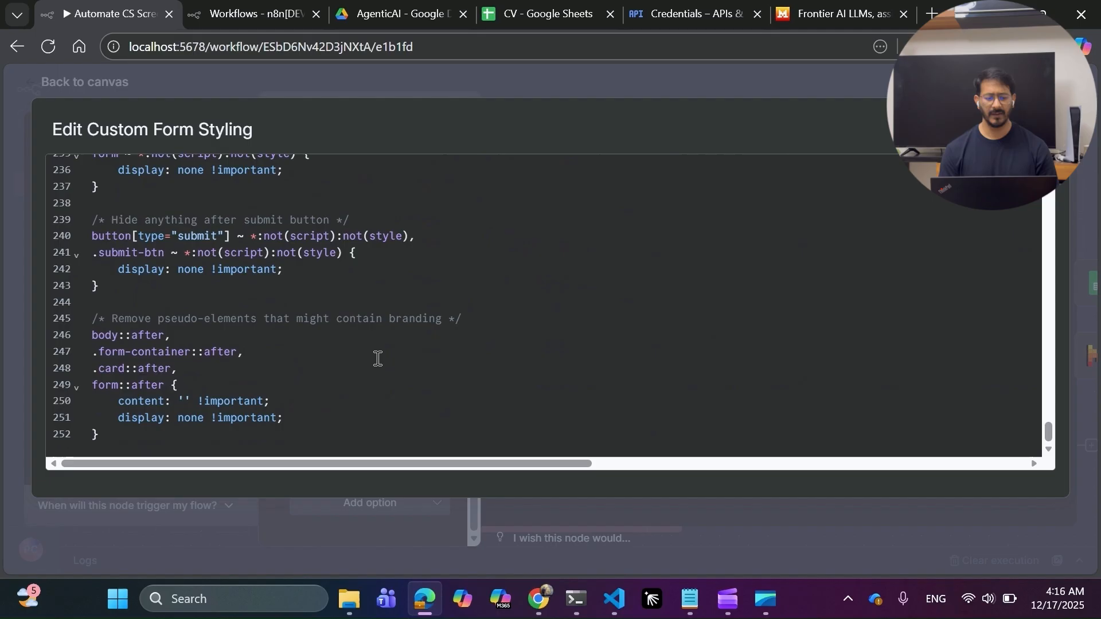
key(Escape)
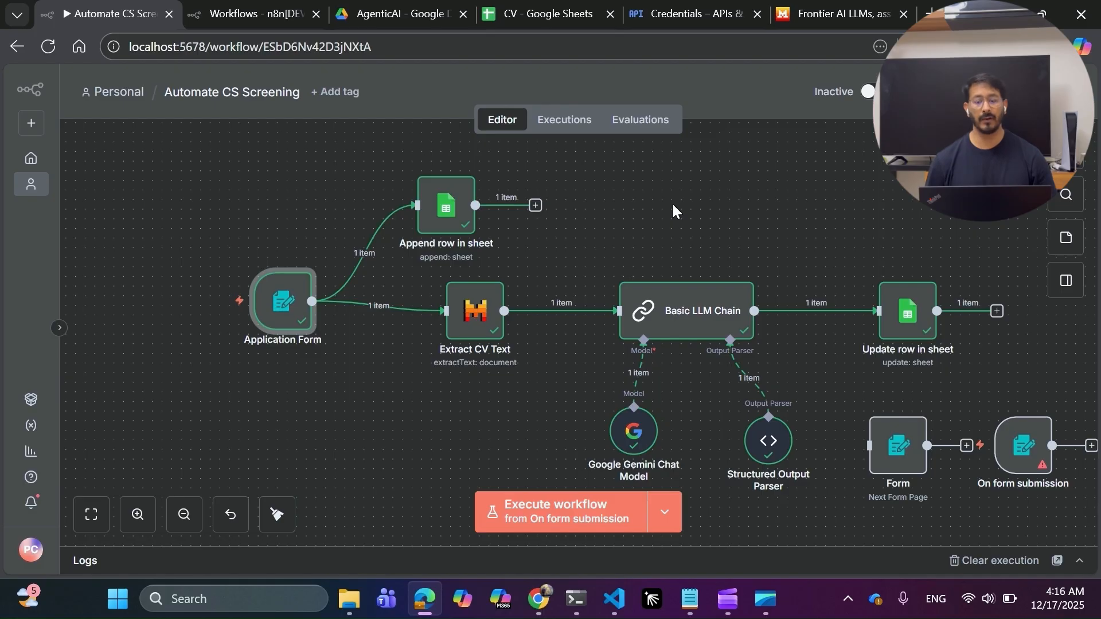
Search 'goo' in the node panel and add a Google Sheets Append or update row in sheet node.
scroll(626, 186, up, 2)
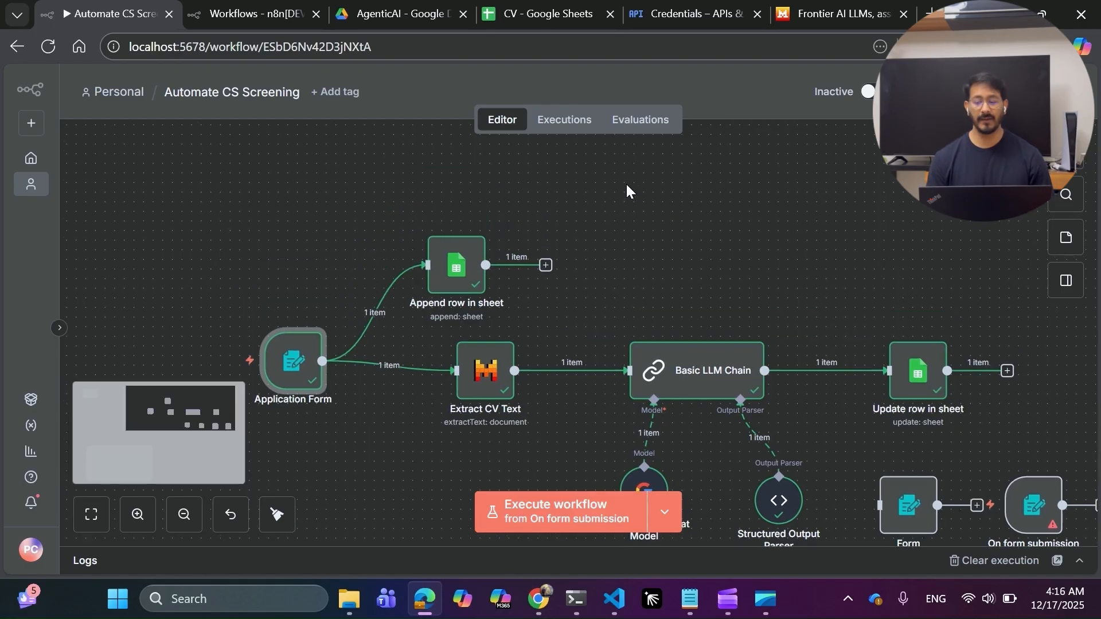
click(1080, 165)
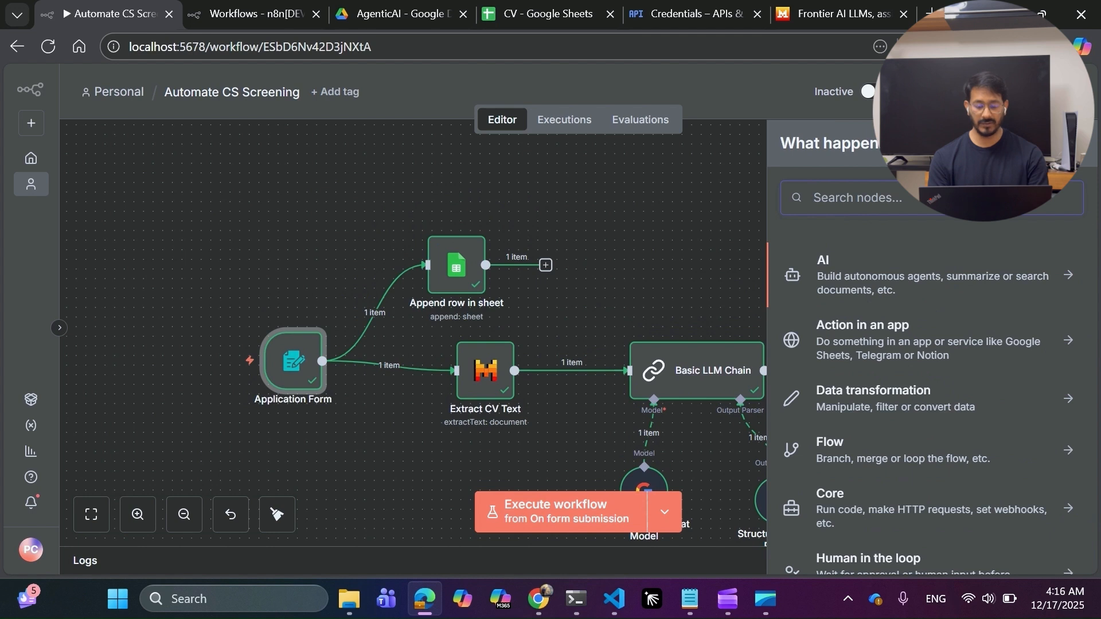
text(gog)
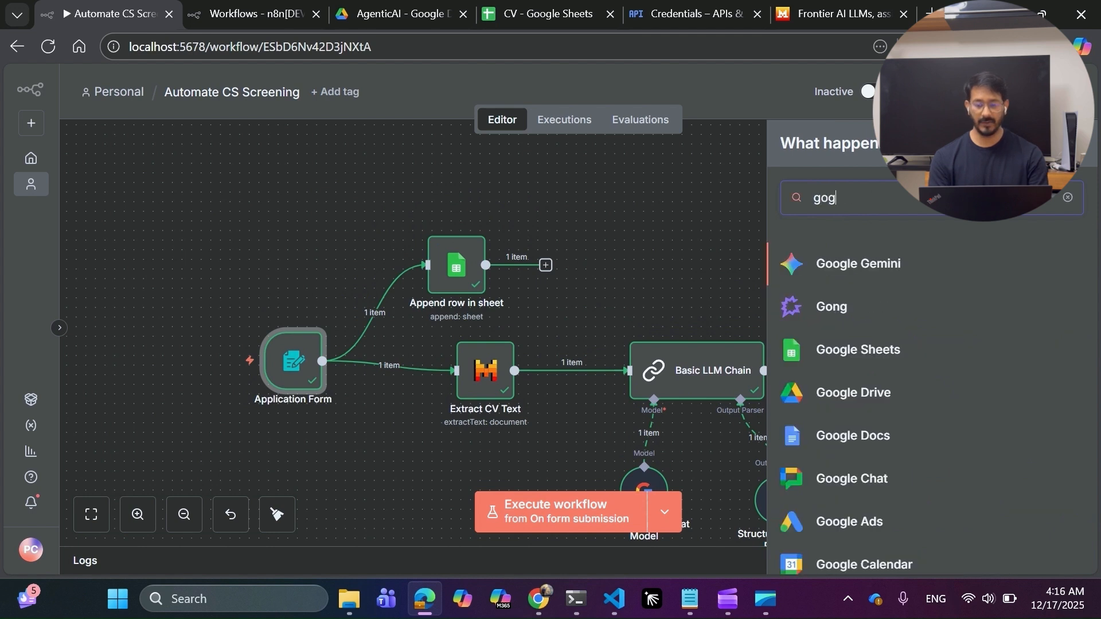
key(BackSpace)
text(o)
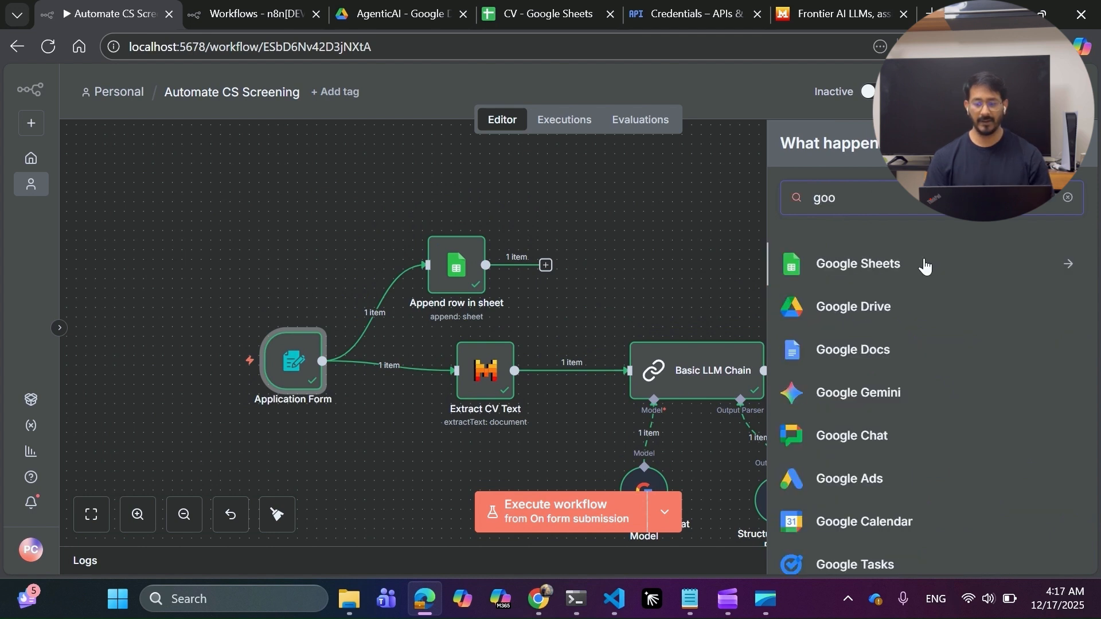
click(925, 265)
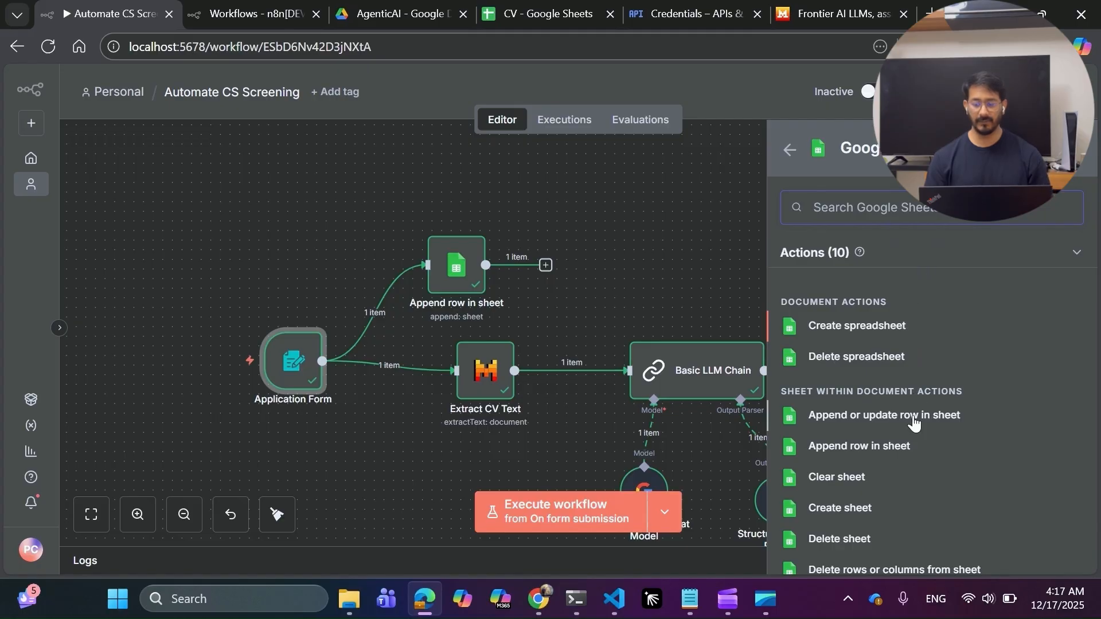
scroll(910, 419, down, 2)
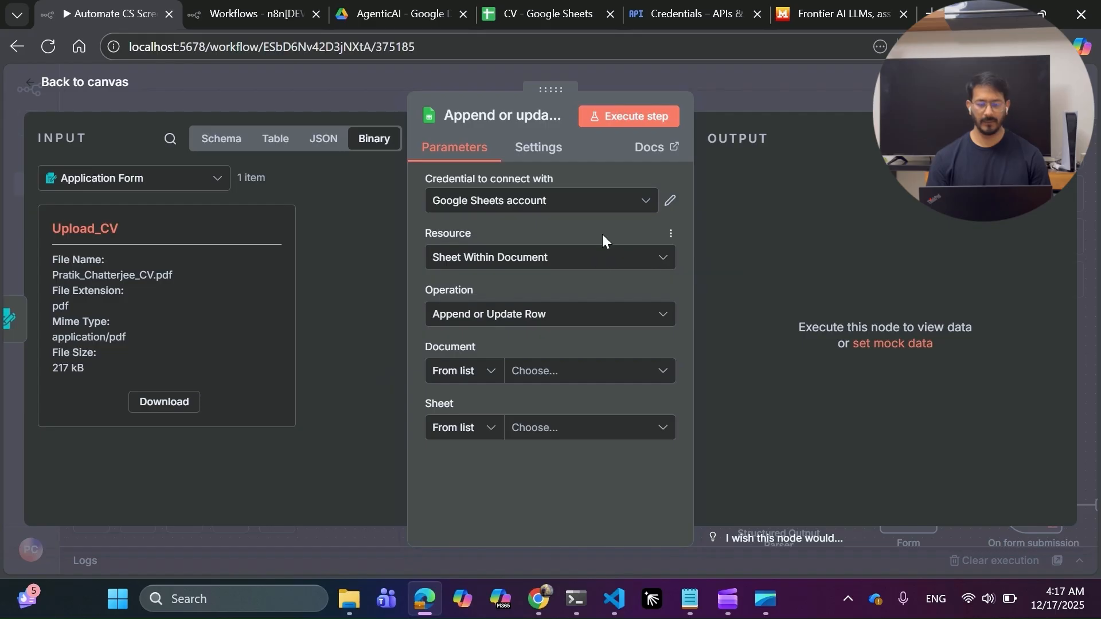
Move the Append or update row in sheet node aside and delete it.
click(753, 98)
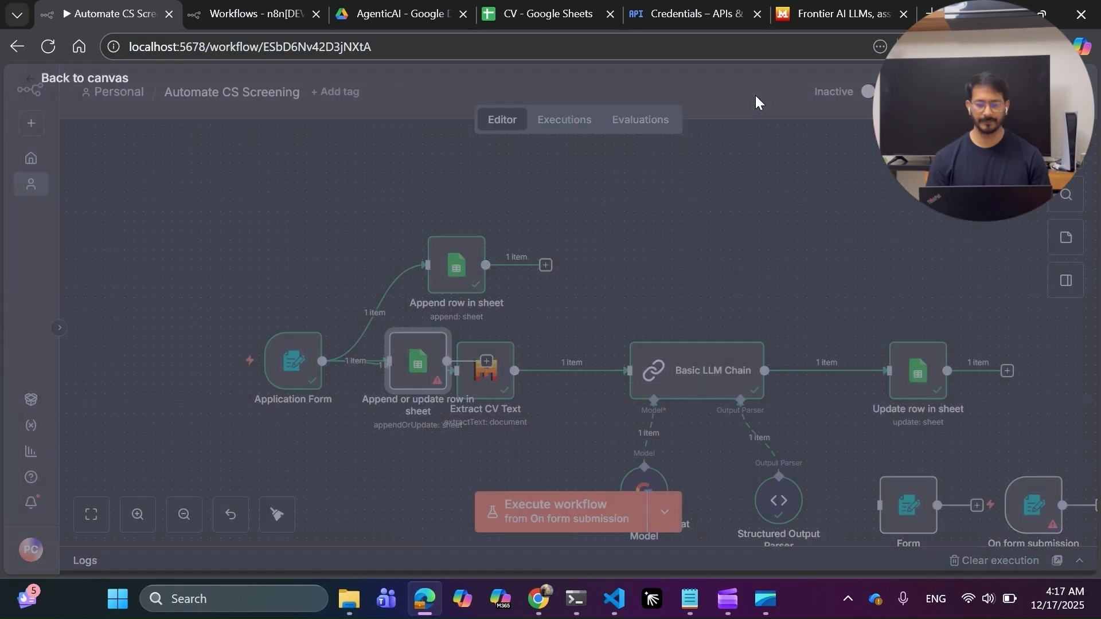
drag(410, 360, 228, 216)
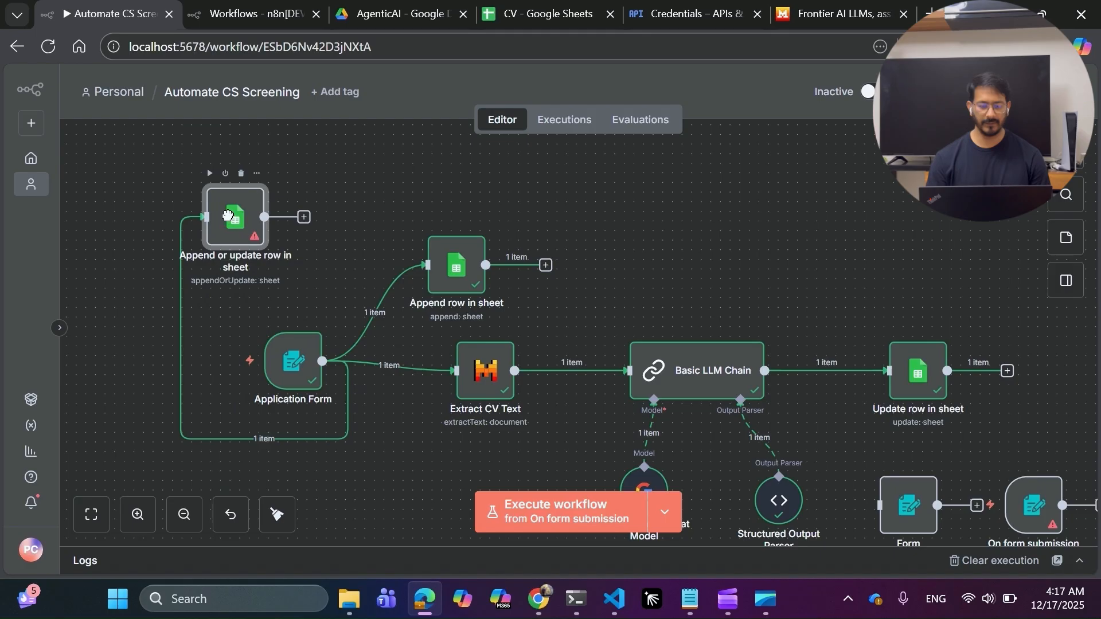
click(242, 173)
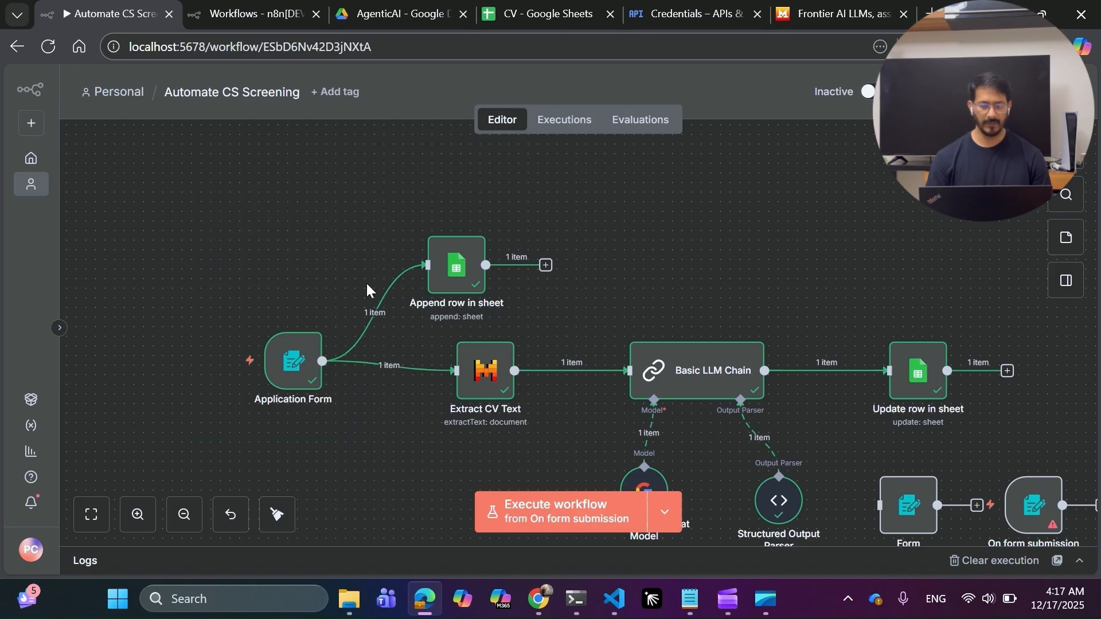
Create a new Google Sheets OAuth2 credential for Append row in sheet, focusing the empty Client ID field.
double_click(455, 267)
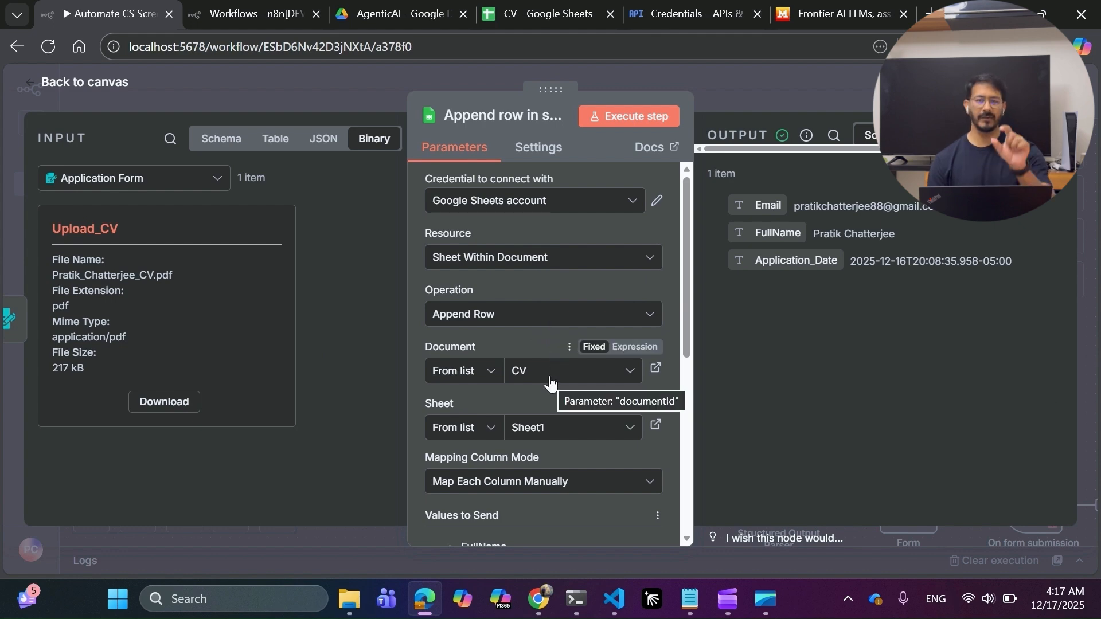
click(547, 212)
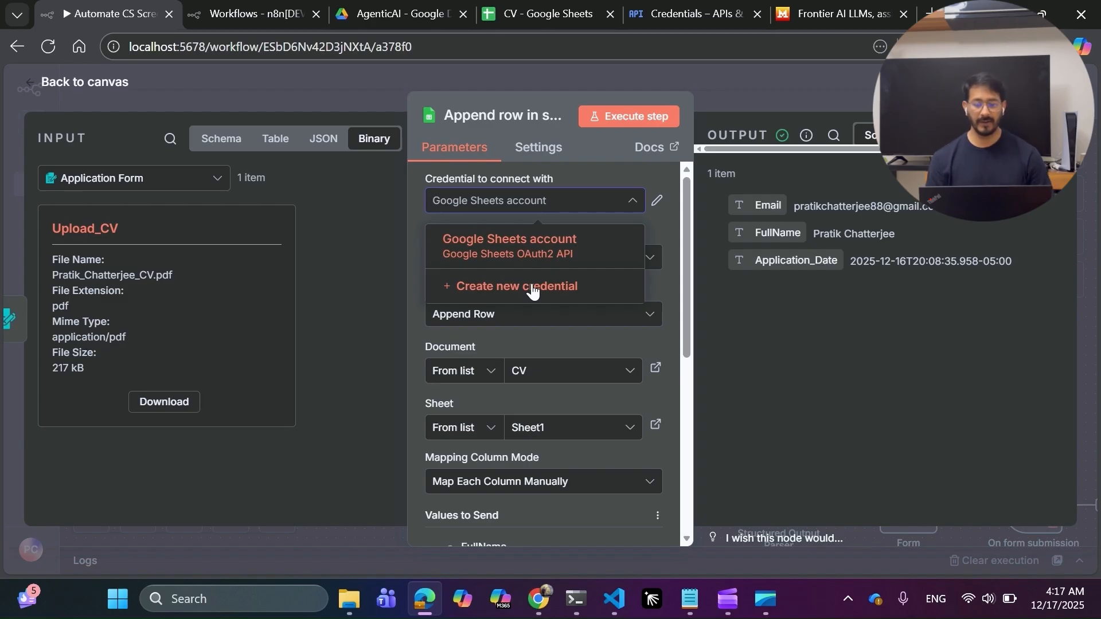
click(532, 286)
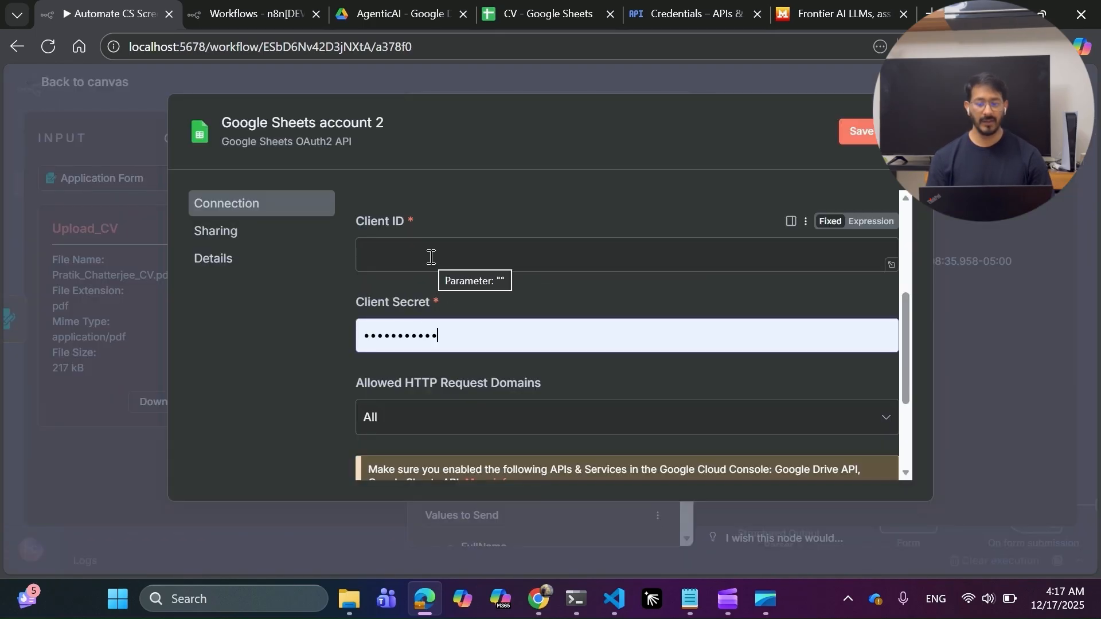
click(431, 257)
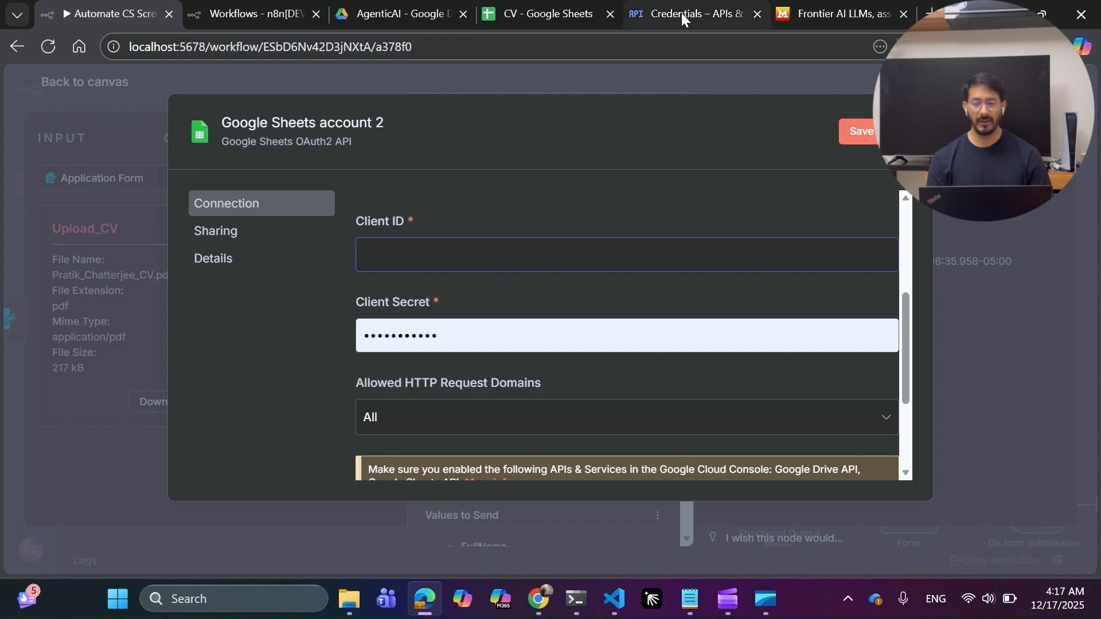
click(681, 13)
Copy the Web client 2 OAuth client ID and go back to the n8n credential form.
click(915, 444)
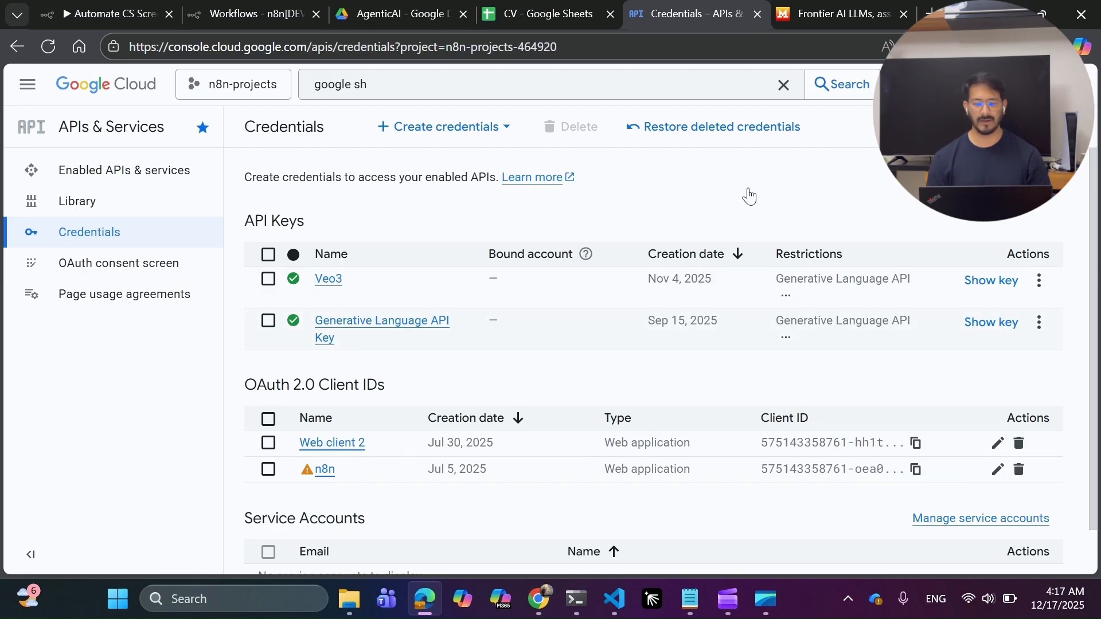
click(145, 9)
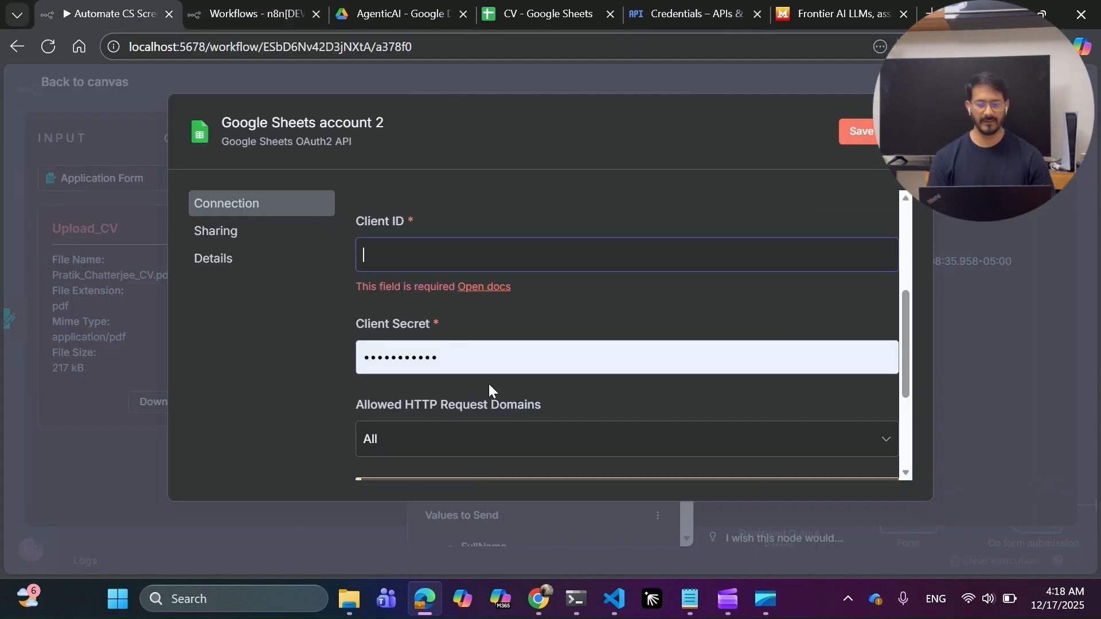
Close the Google Sheets account 2 credential without saving, then switch to the CV spreadsheet.
scroll(488, 382, down, 3)
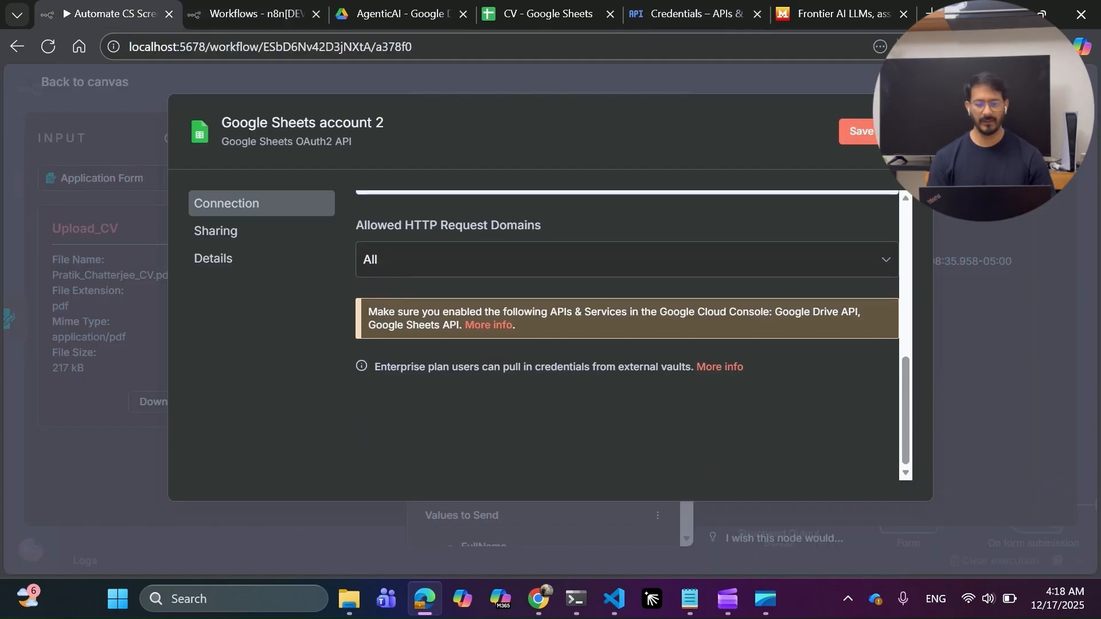
key(Escape)
click(607, 366)
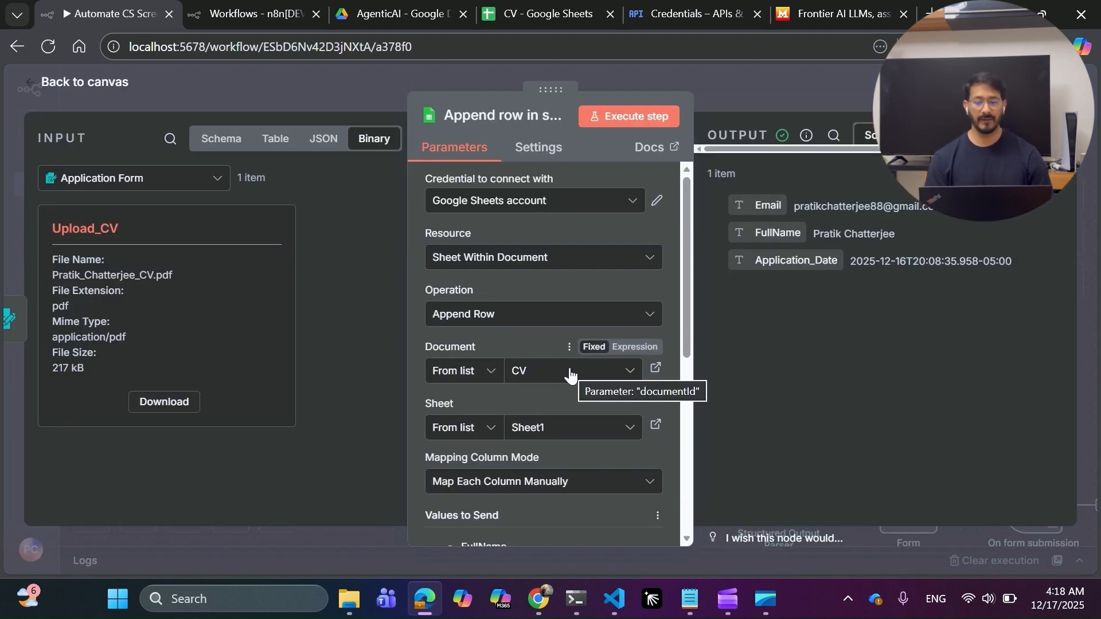
mouse_move(539, 17)
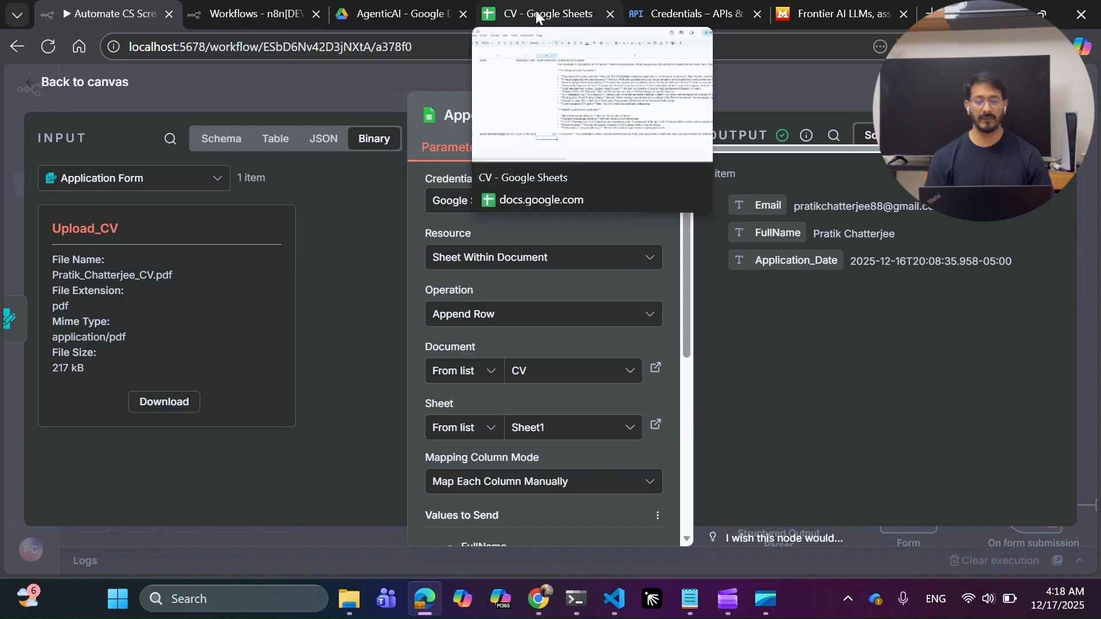
click(538, 7)
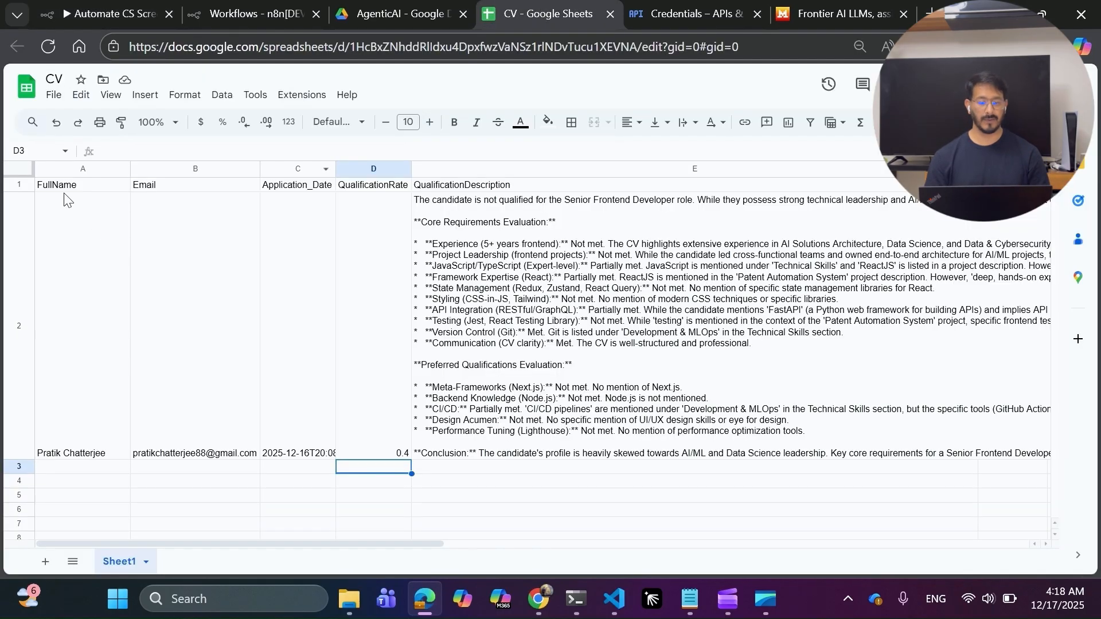
Review the CV sheet headers from FullName across to QualificationDescription, then return to n8n.
click(60, 187)
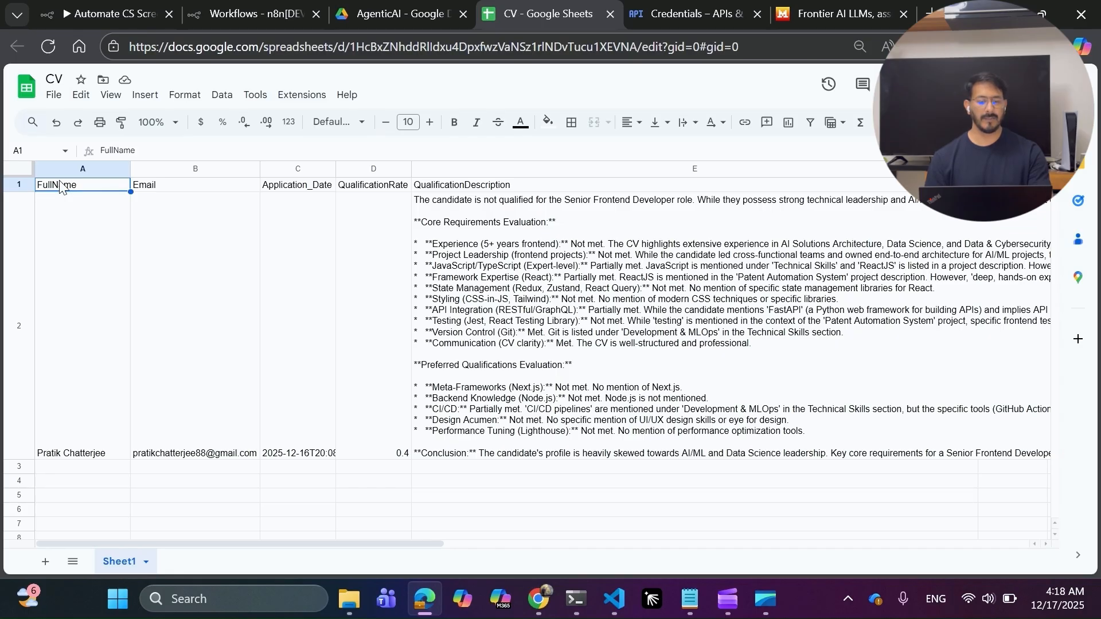
key(Right)
key(Right)
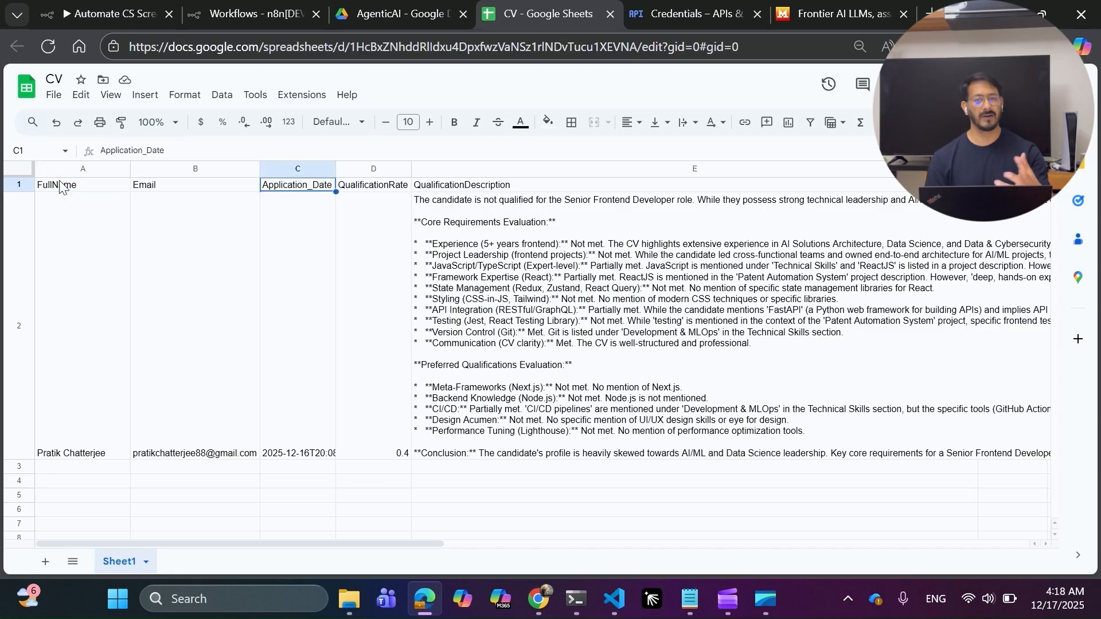
key(Right)
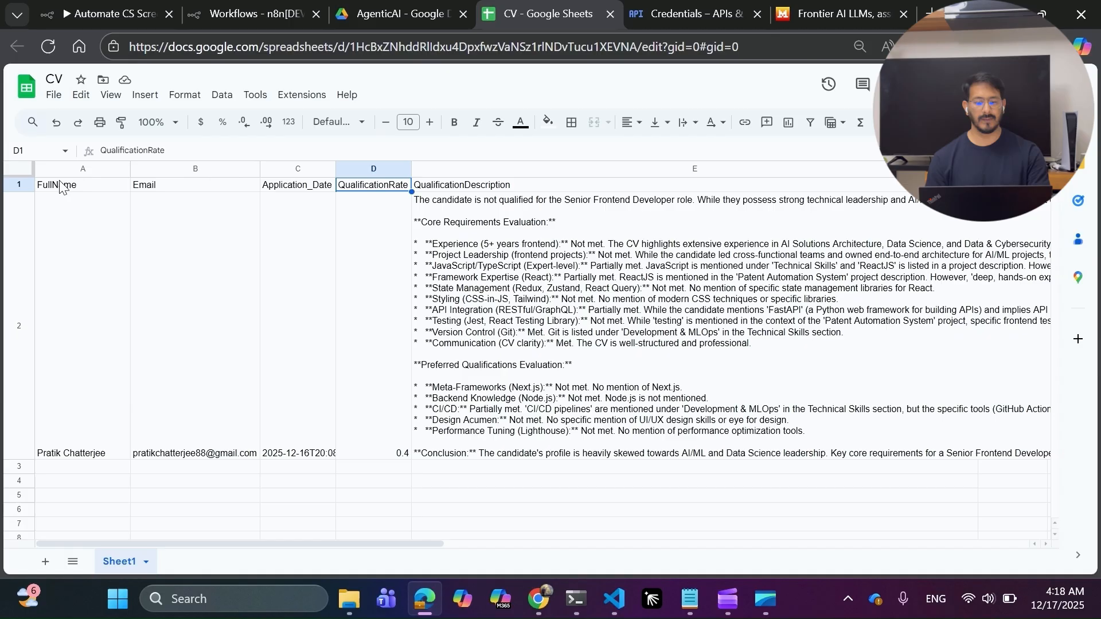
key(Right)
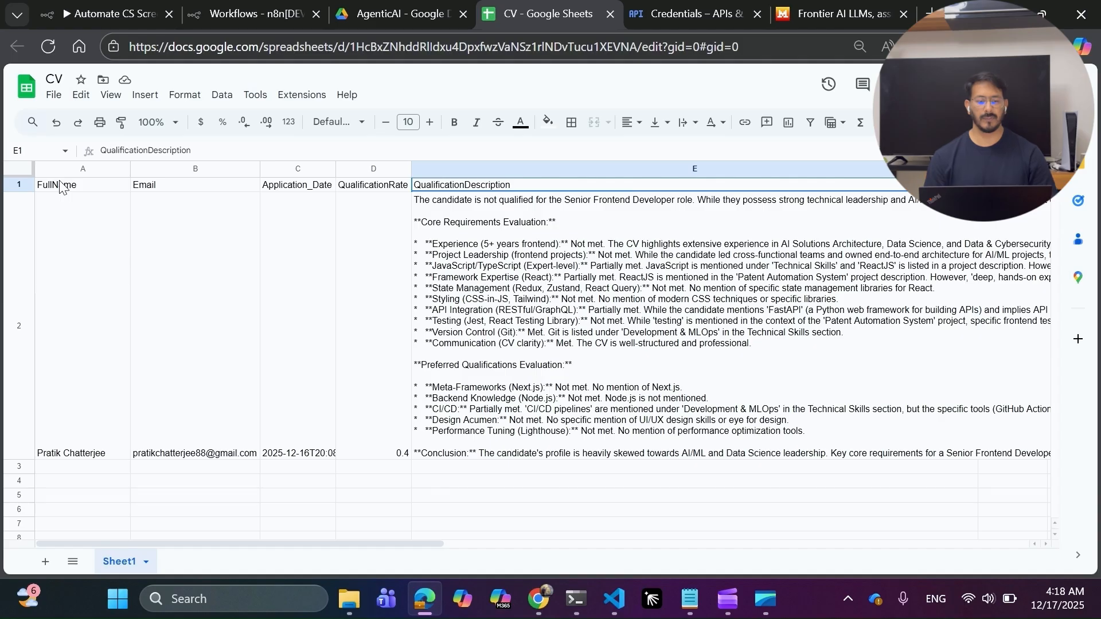
click(102, 13)
Confirm the Append row in sheet node's Document is still the CV spreadsheet.
scroll(472, 352, down, 2)
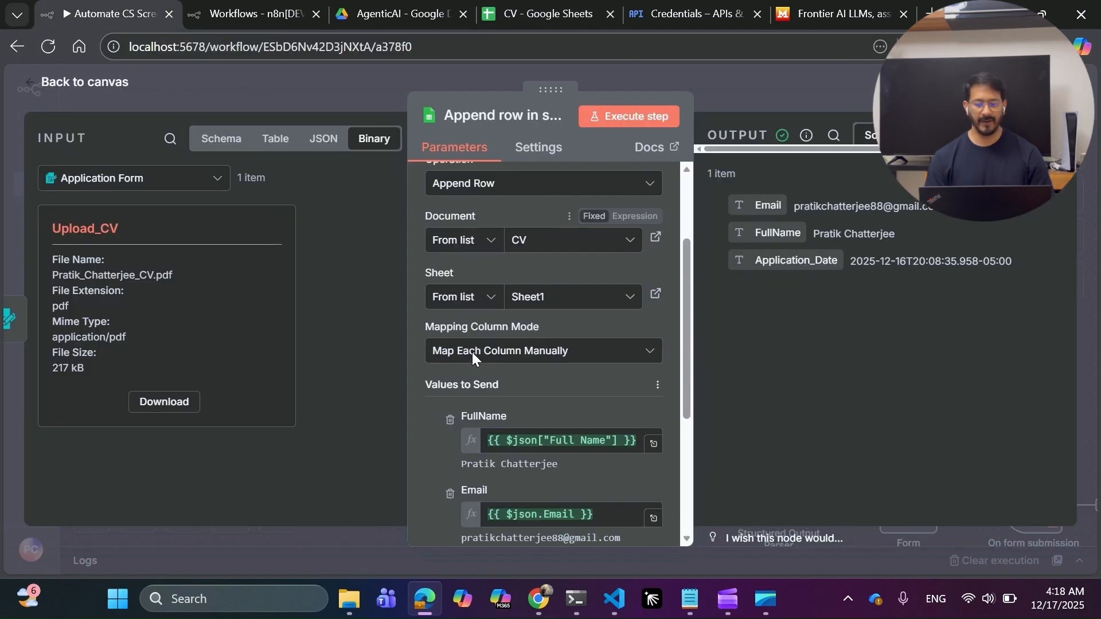
click(539, 240)
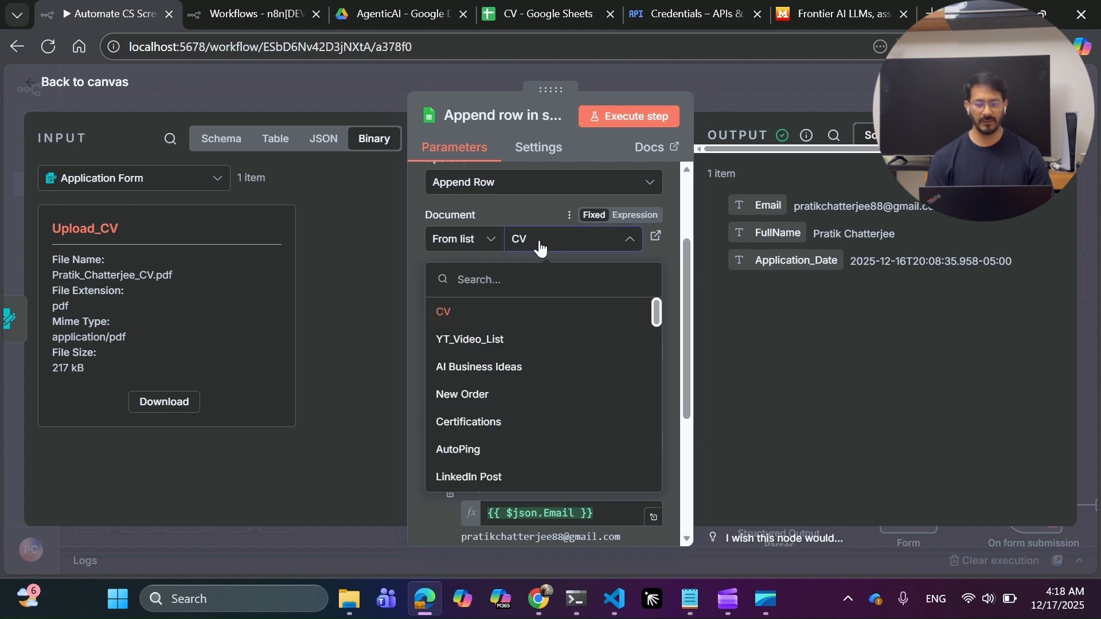
click(517, 212)
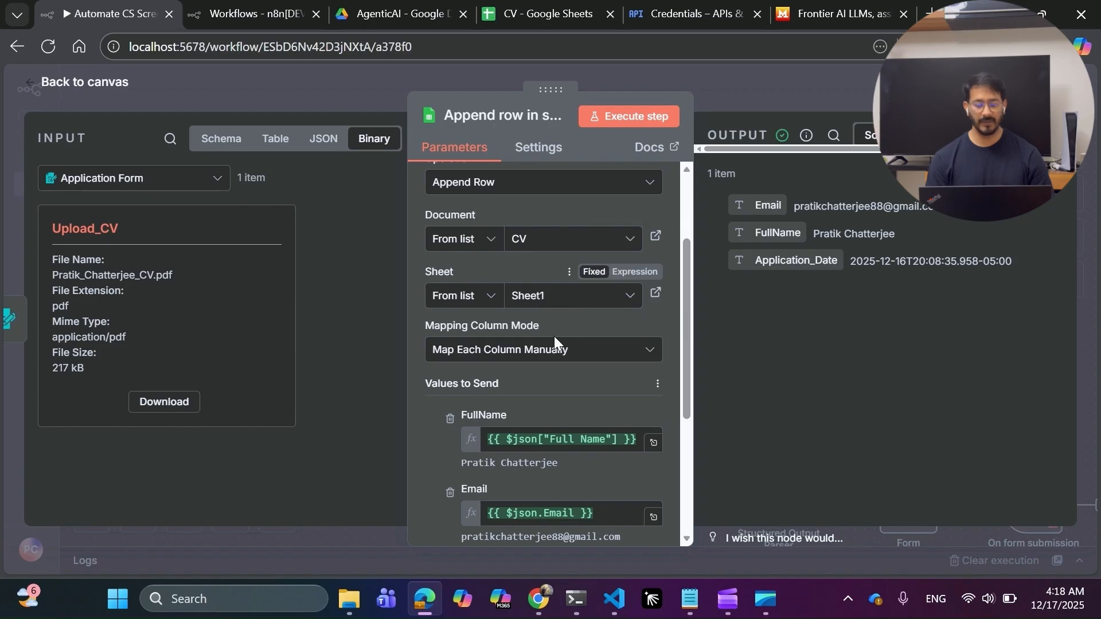
Map the form's Full Name field from the JSON input onto the FullName column, then close the panel.
scroll(546, 356, down, 1)
scroll(546, 355, down, 2)
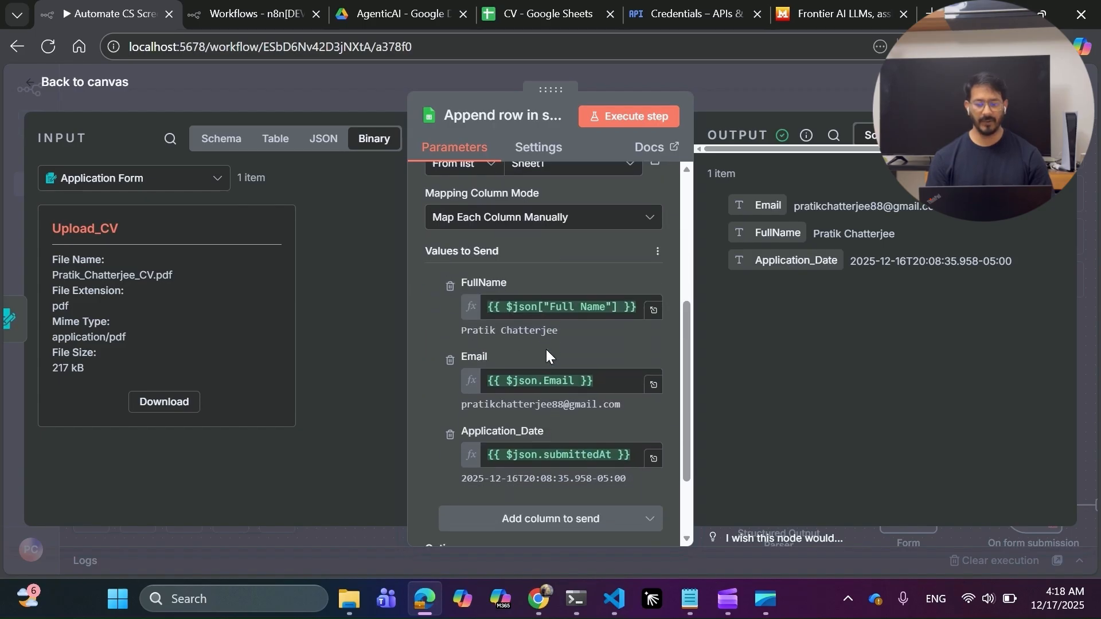
click(321, 139)
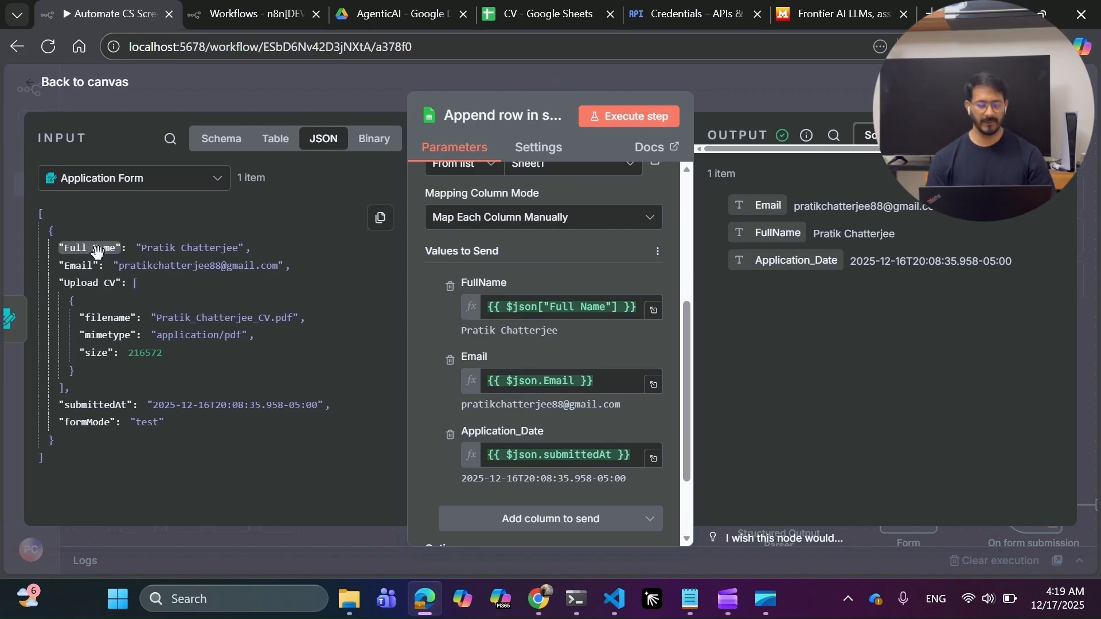
mouse_move(96, 250)
mouse_down()
mouse_move(630, 314)
mouse_move(225, 241)
mouse_move(104, 256)
mouse_up()
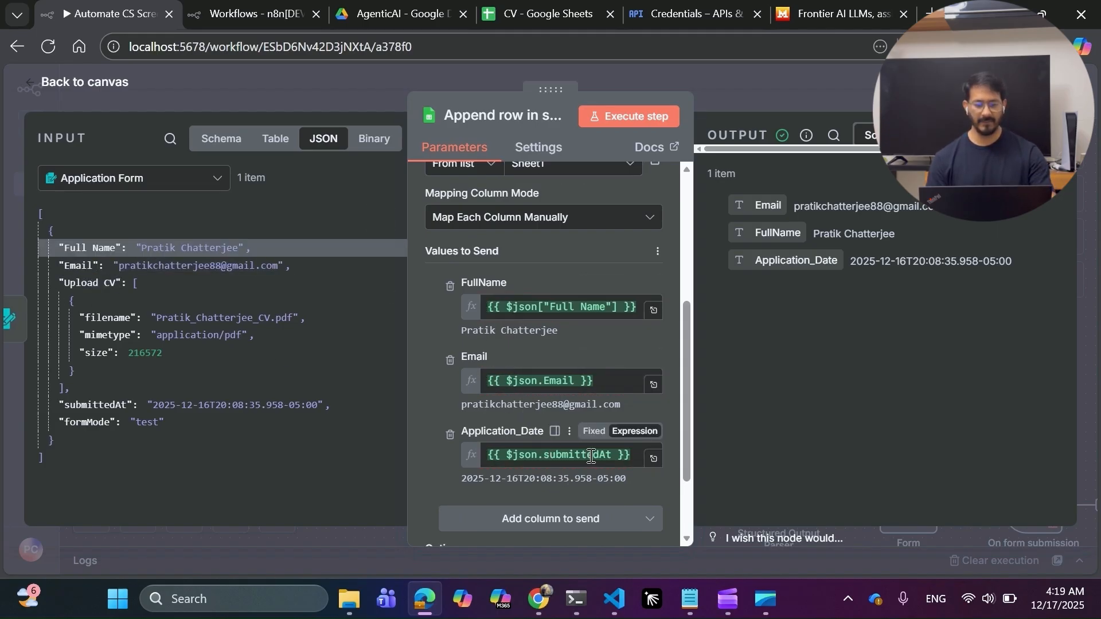
scroll(522, 436, down, 1)
scroll(522, 436, down, 2)
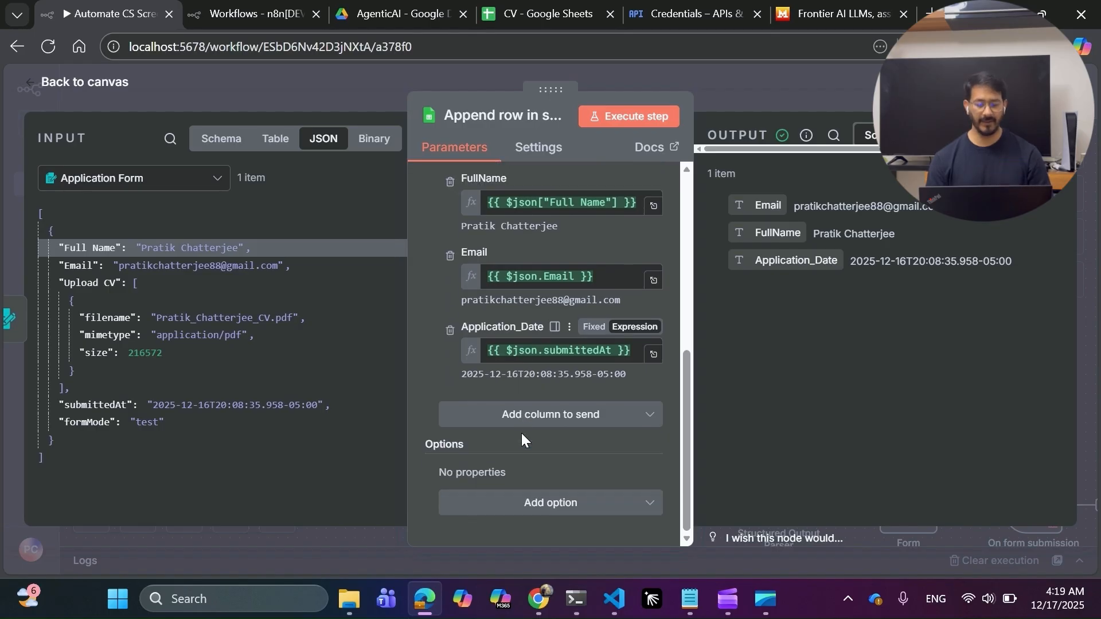
scroll(521, 436, up, 3)
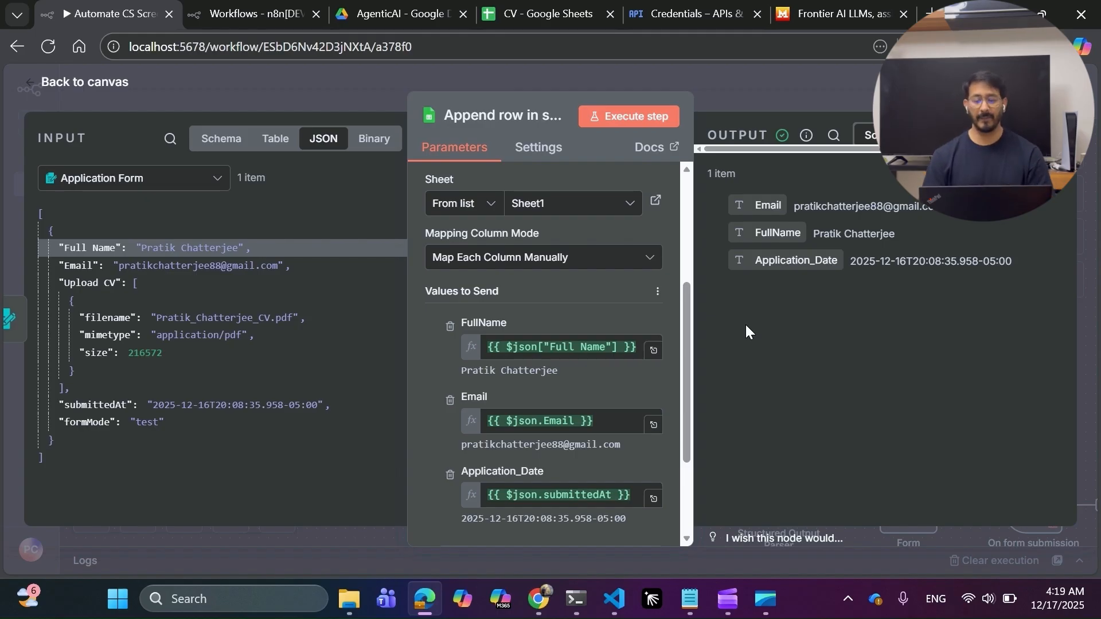
click(811, 95)
Run the workflow and fill the test form with the applicant's name and e-mail.
mouse_move(295, 366)
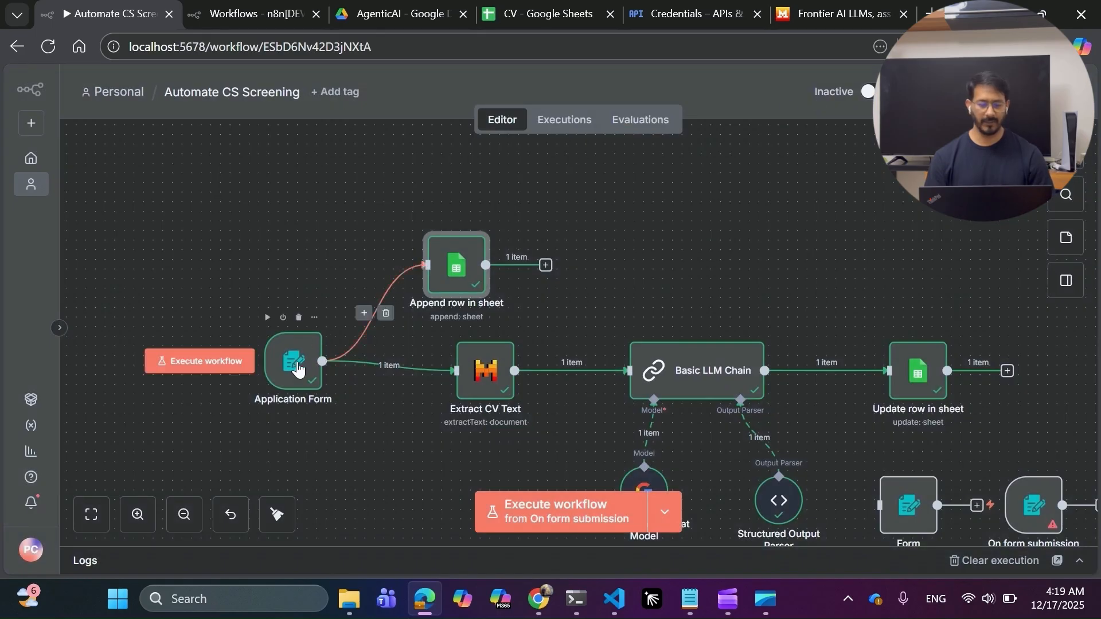
click(210, 372)
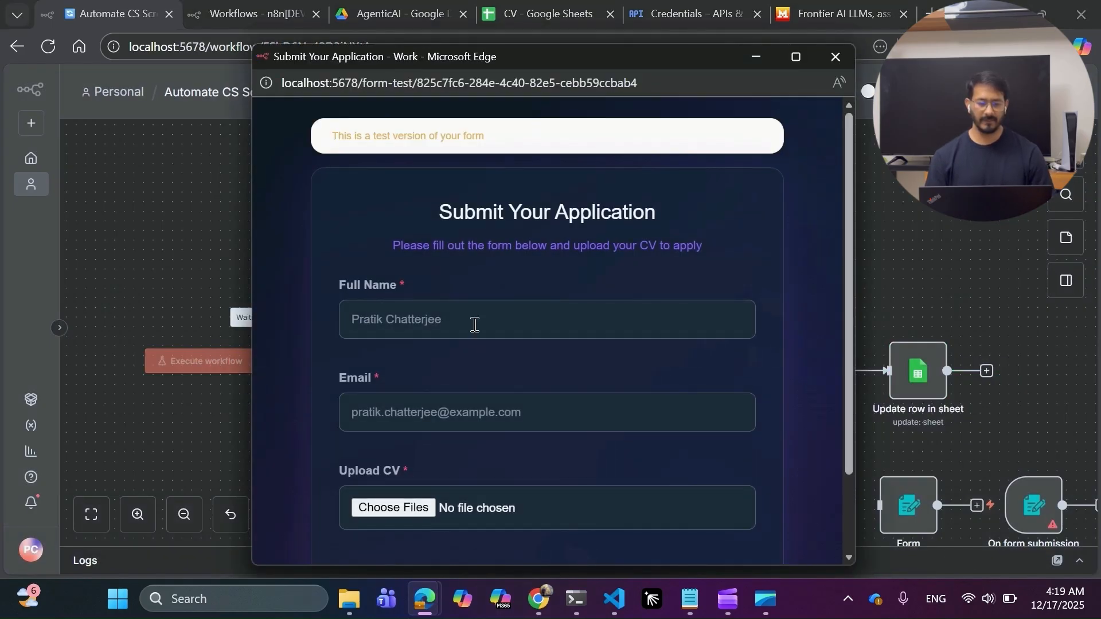
click(474, 325)
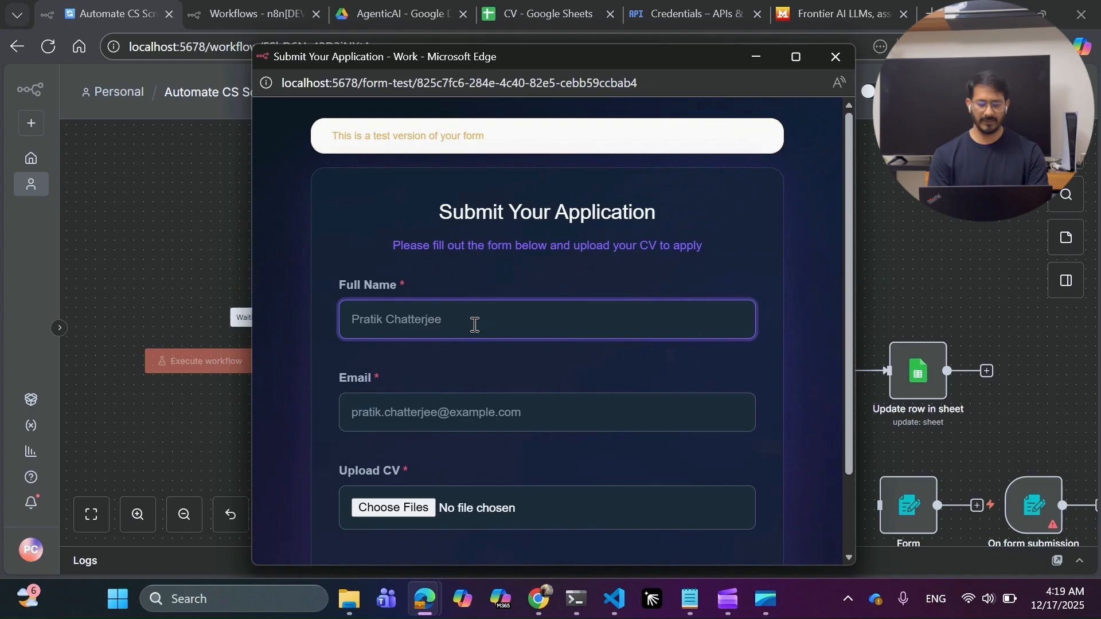
text(Prat)
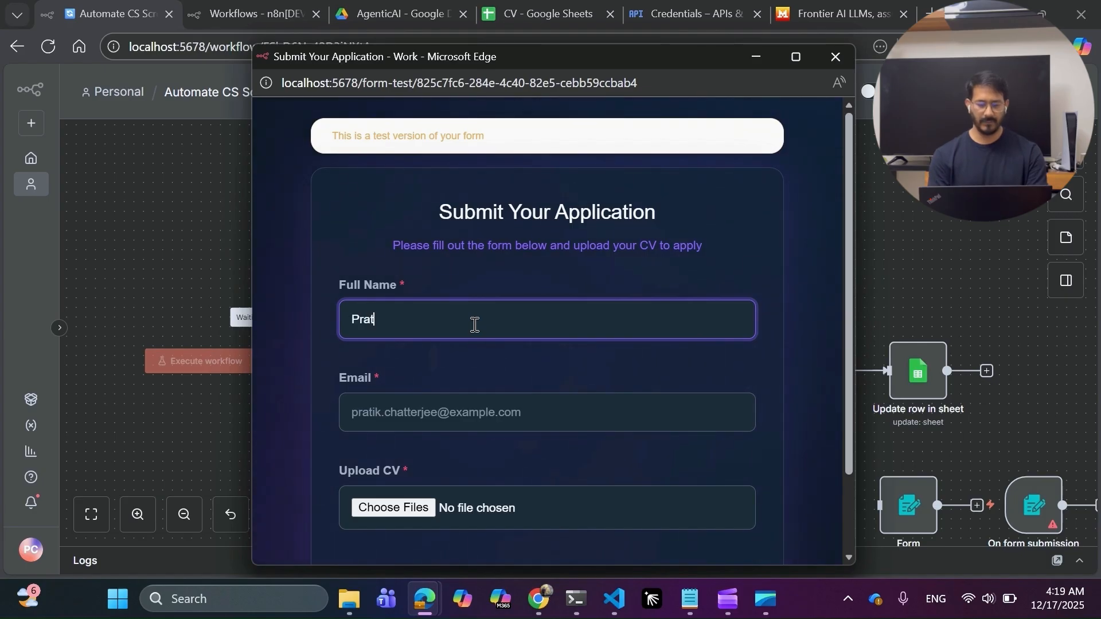
key(Tab)
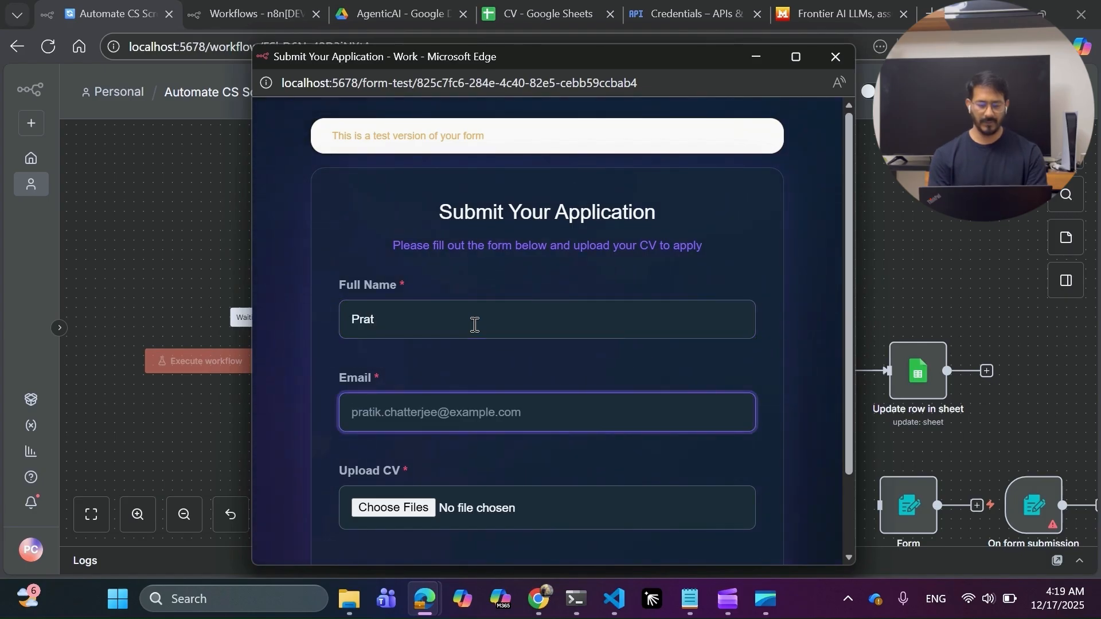
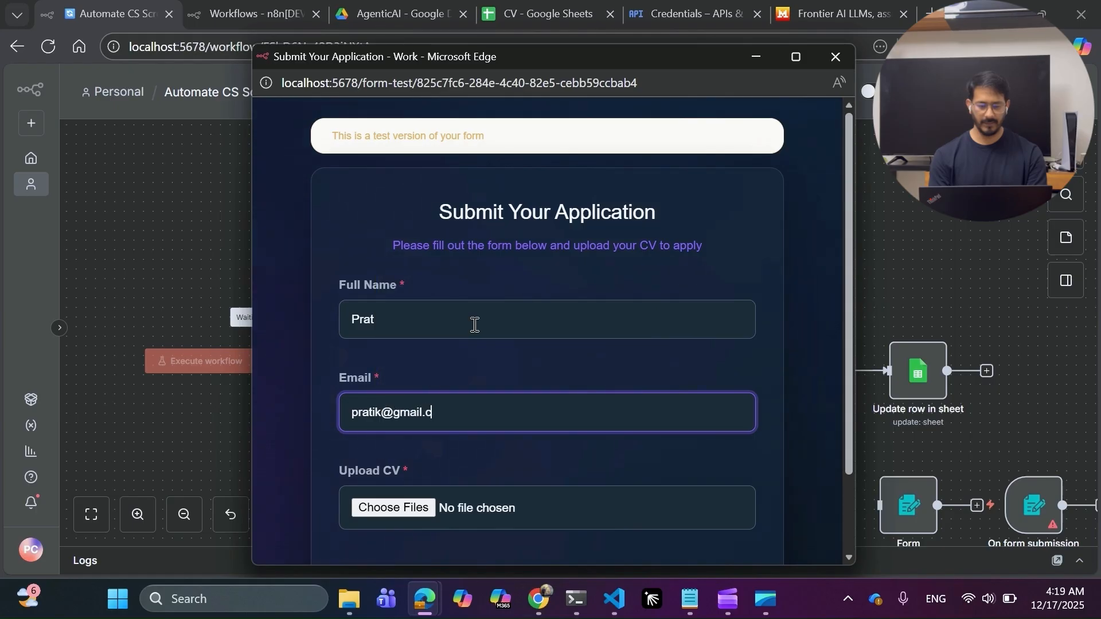
key(Tab)
Attach the CV PDF to the form and submit the application.
scroll(513, 370, down, 2)
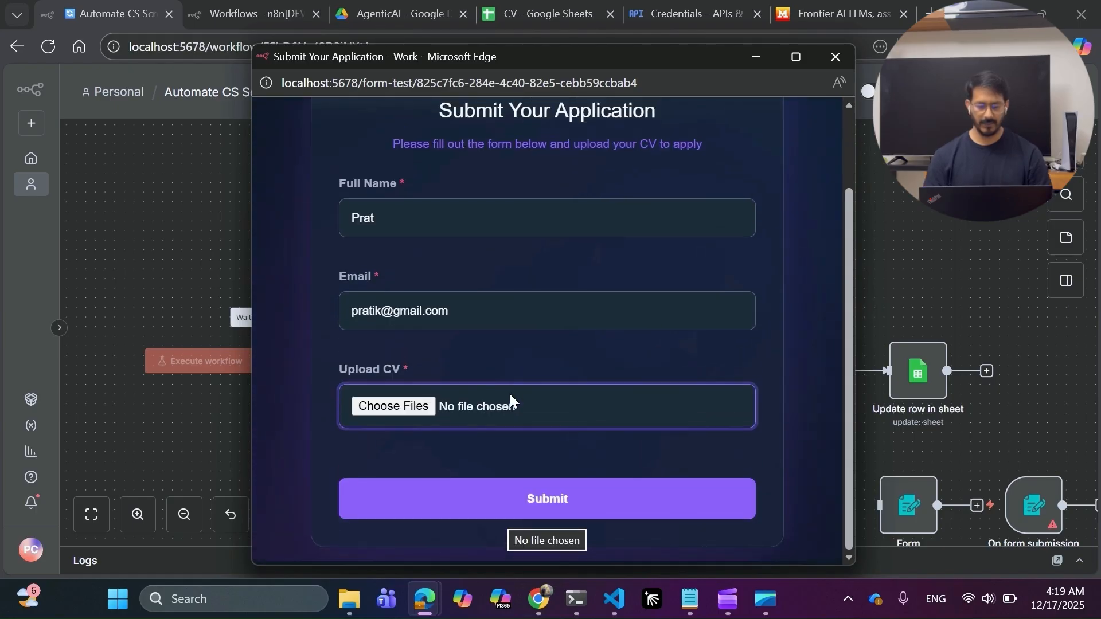
click(502, 512)
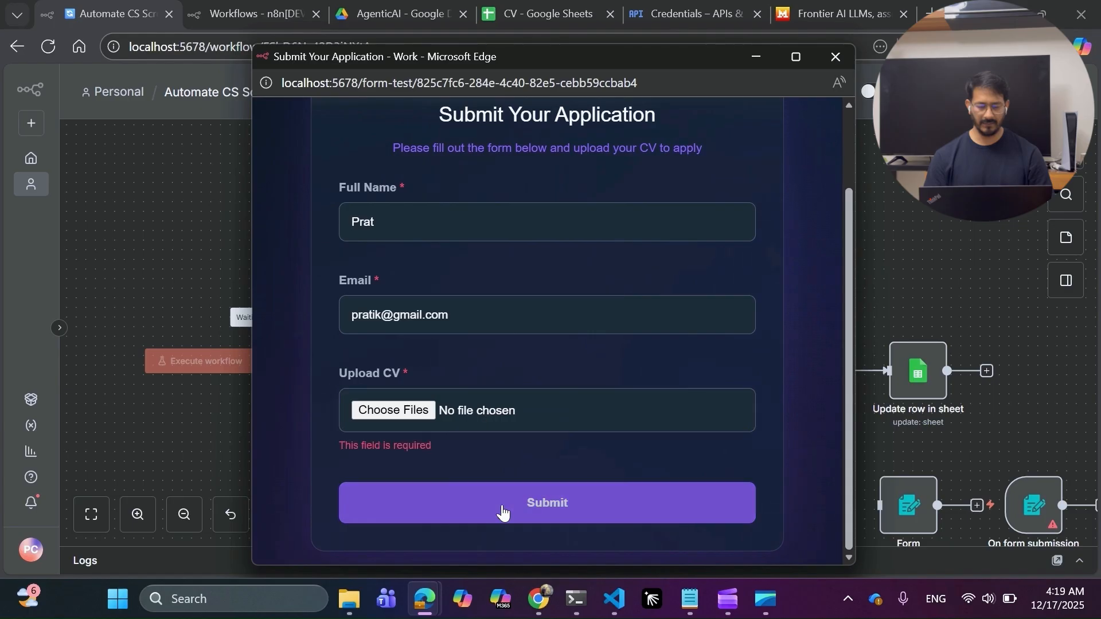
click(408, 410)
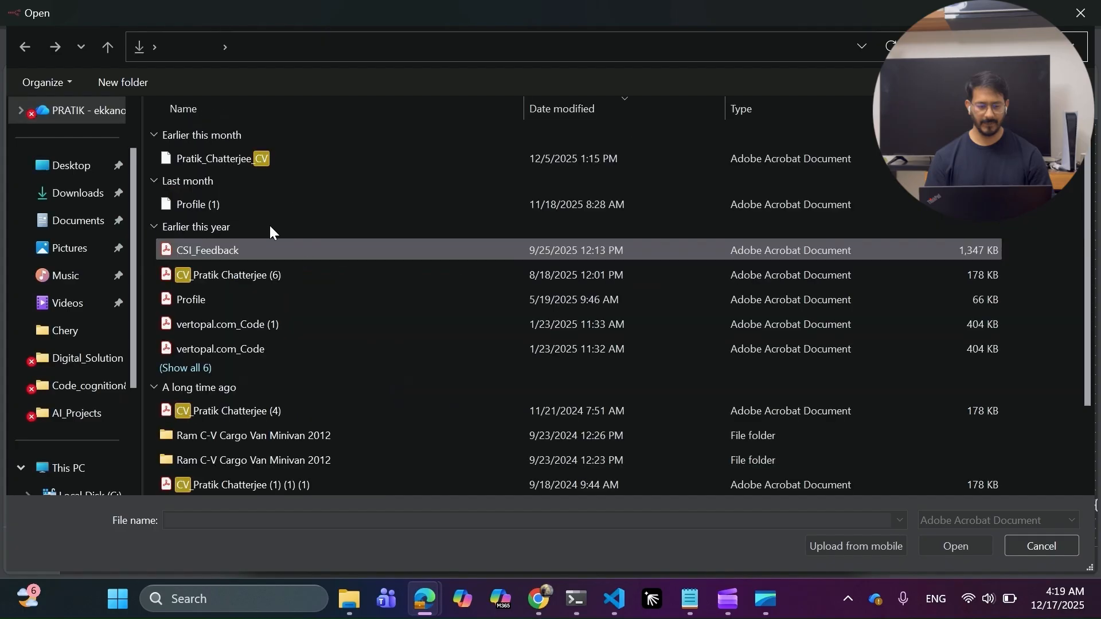
double_click(213, 159)
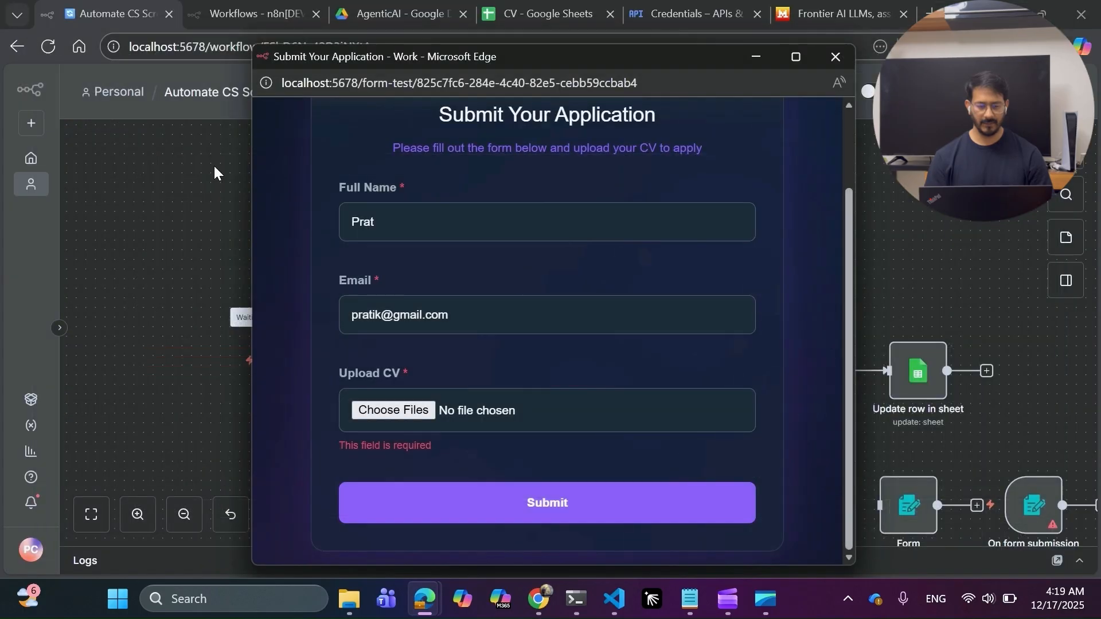
click(548, 513)
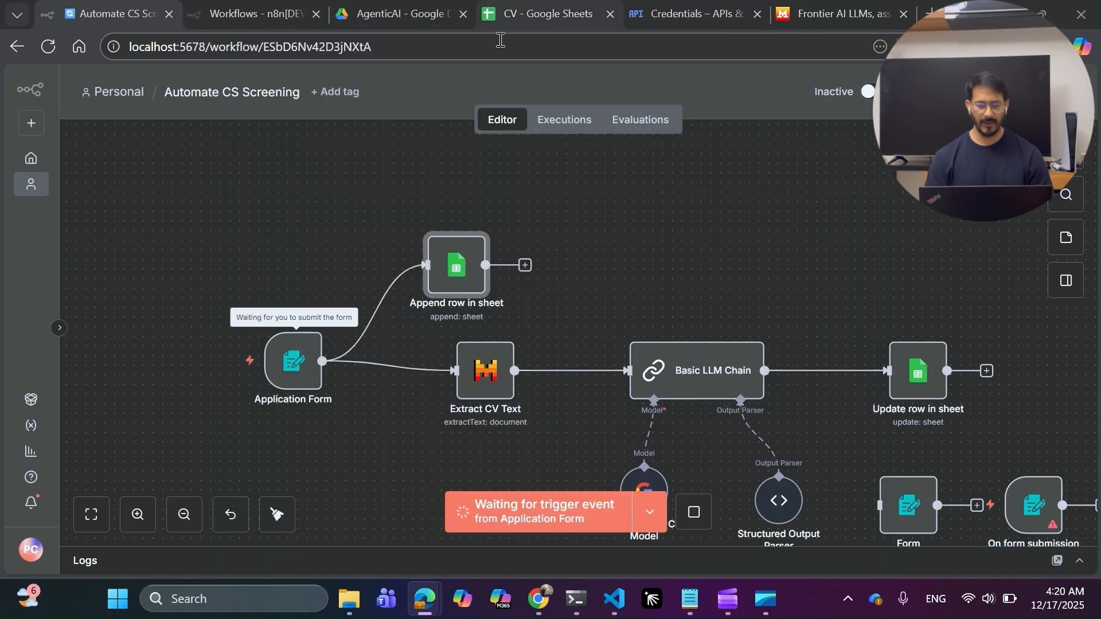
click(486, 17)
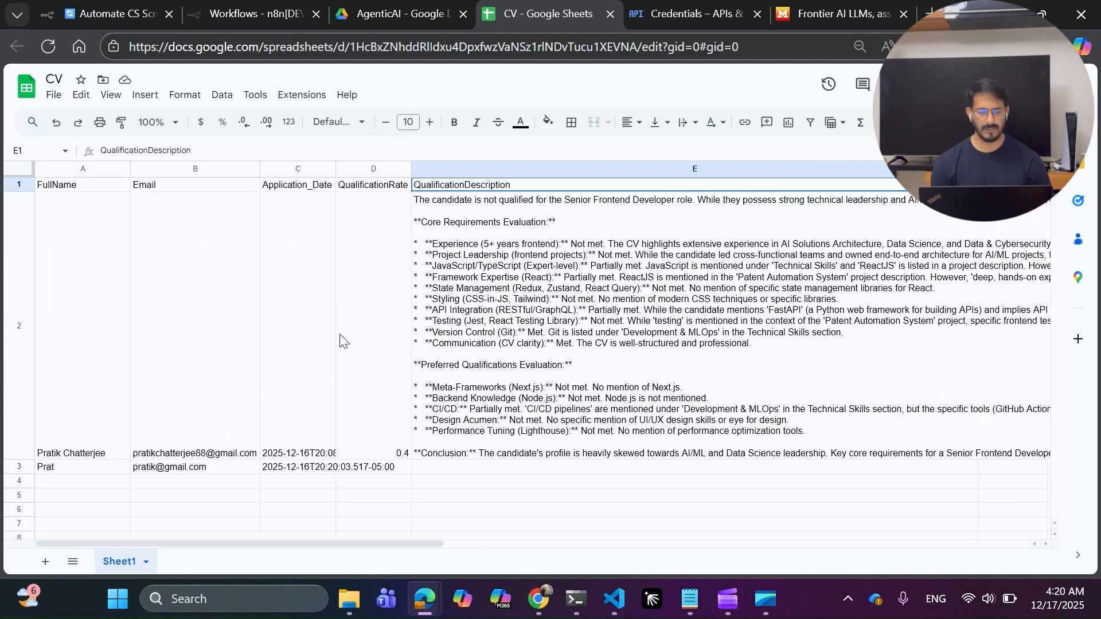
Inspect the new applicant's row A3:D3 in the CV sheet, then return to n8n.
click(99, 471)
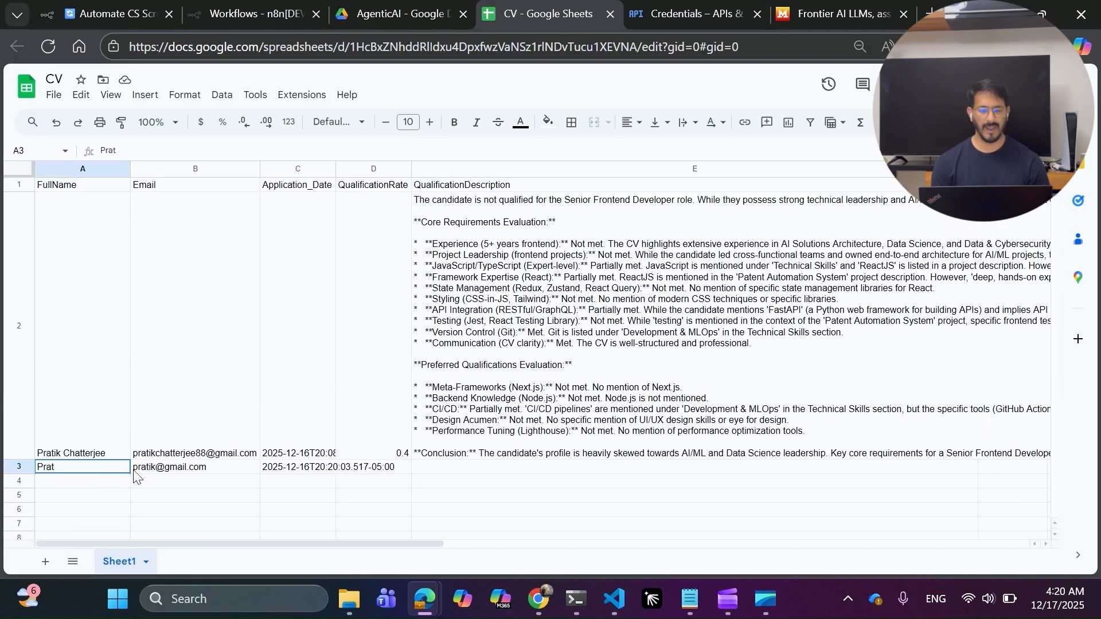
shift+click(345, 472)
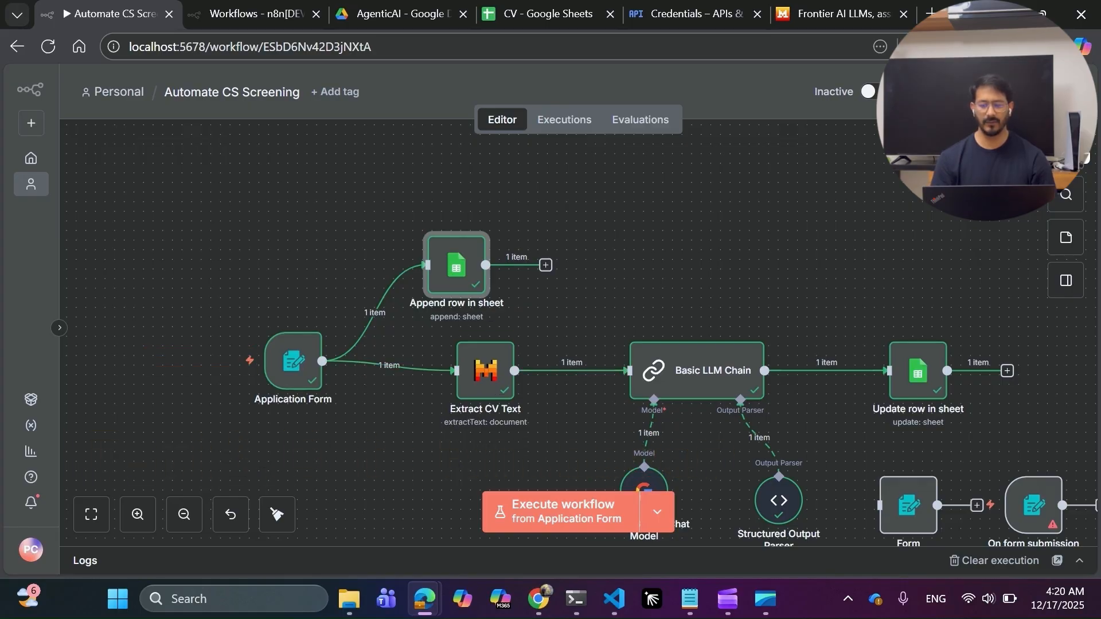
click(562, 369)
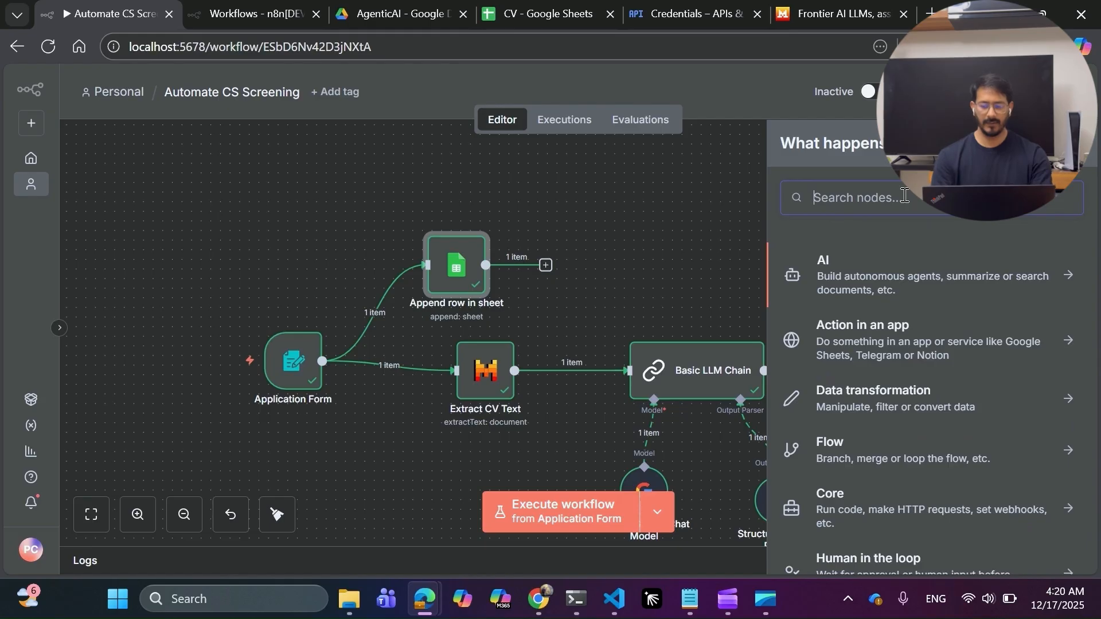
Add a Mistral AI Extract text node and start a new Mistral Cloud credential for it.
text(mist)
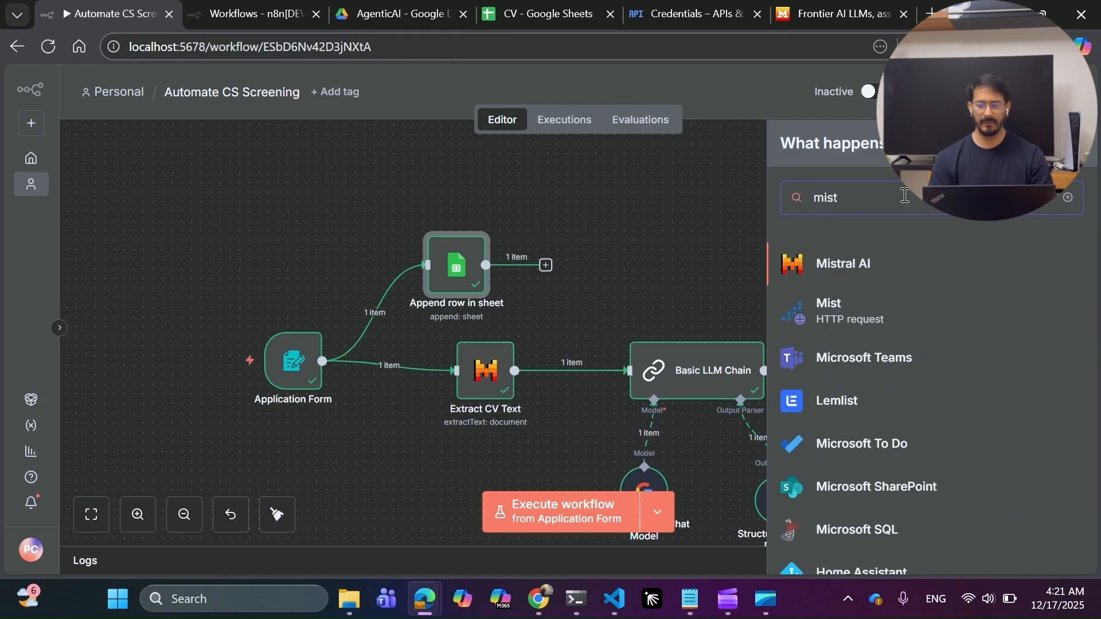
click(866, 265)
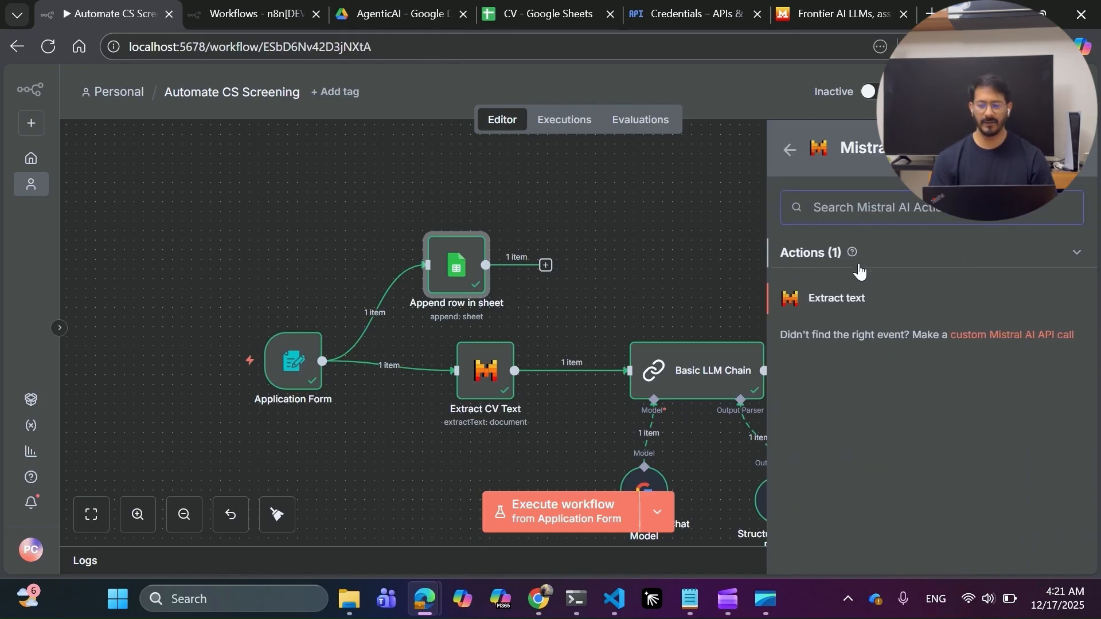
click(837, 299)
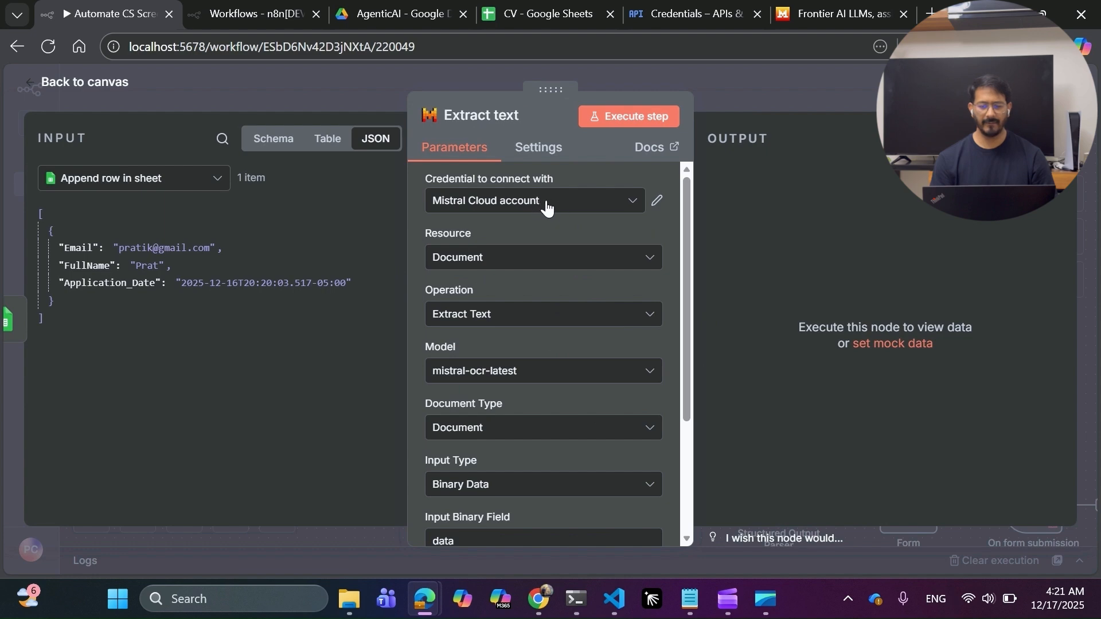
click(554, 211)
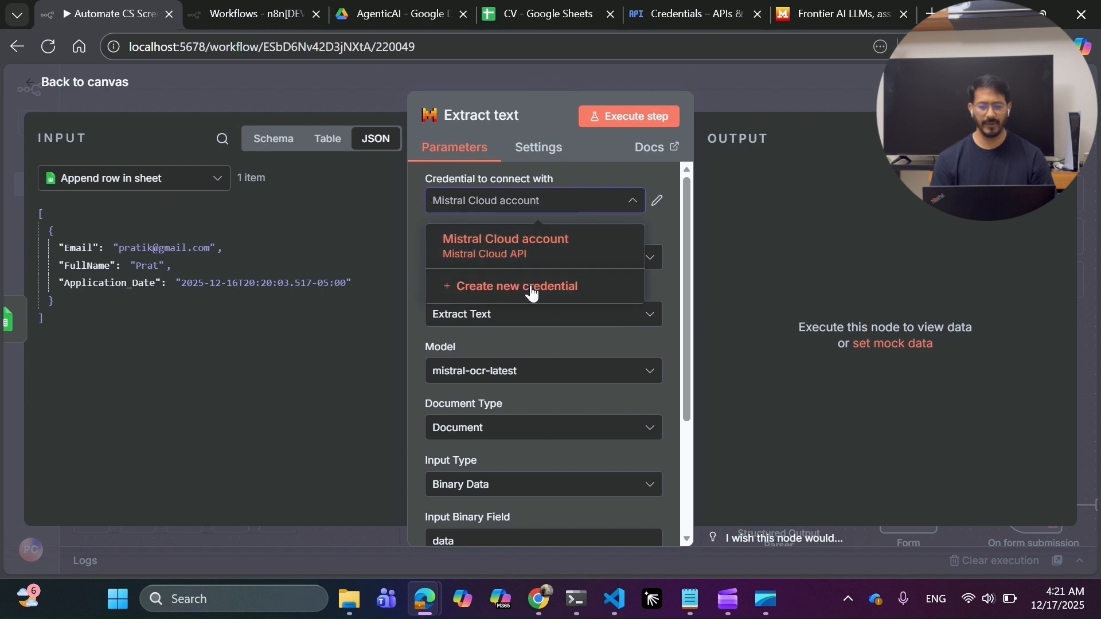
click(531, 292)
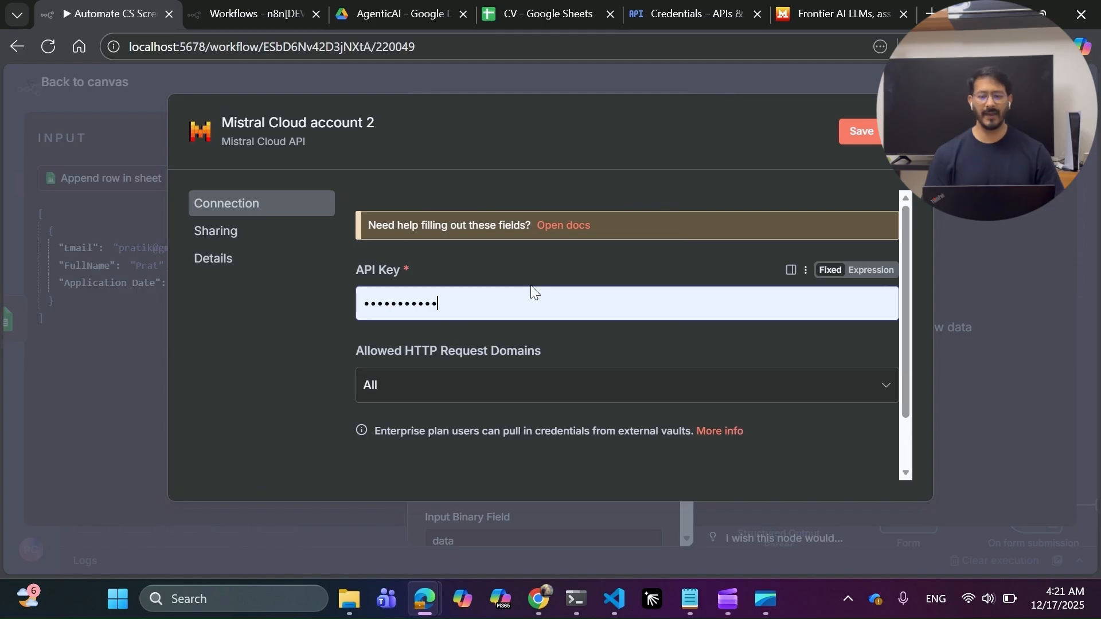
click(805, 15)
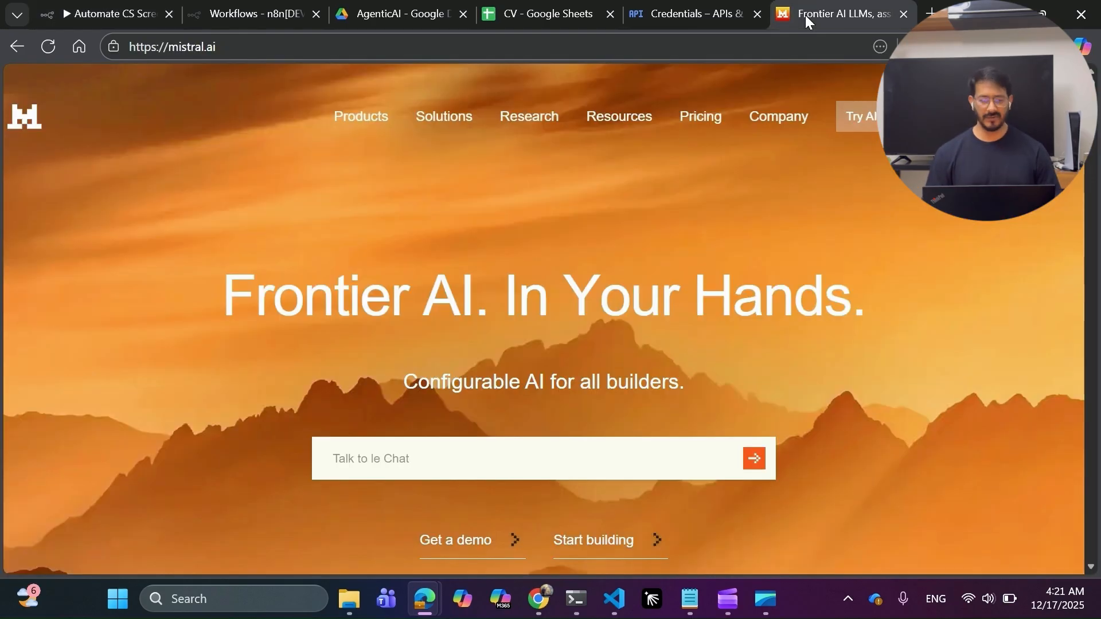
In Mistral AI Studio's API Keys, start a new key named 'mclc', then cancel it.
click(857, 117)
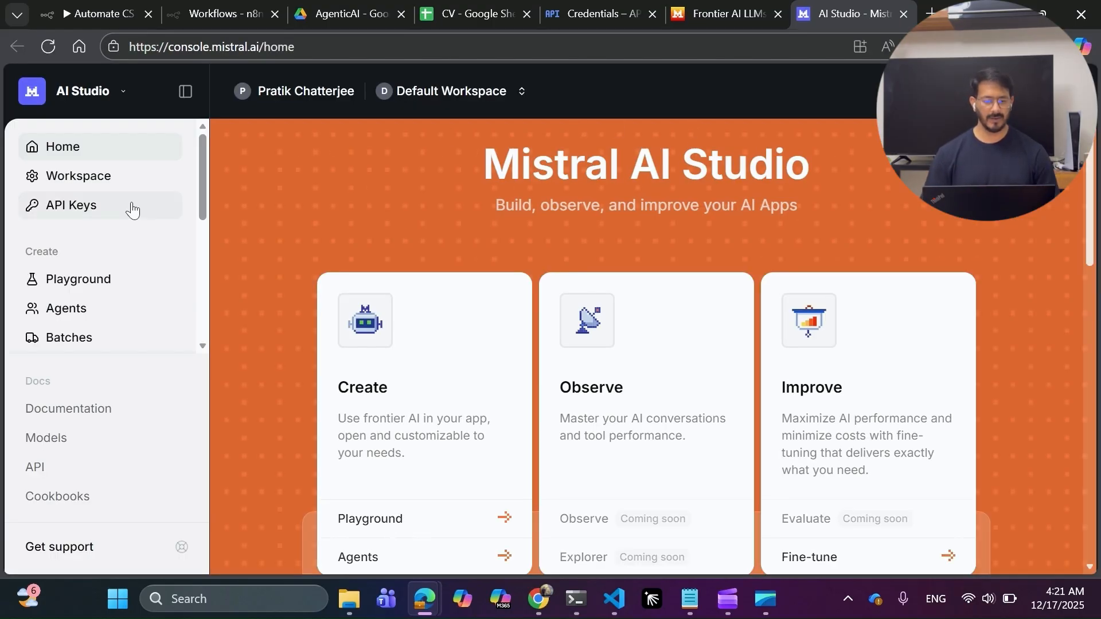
click(108, 206)
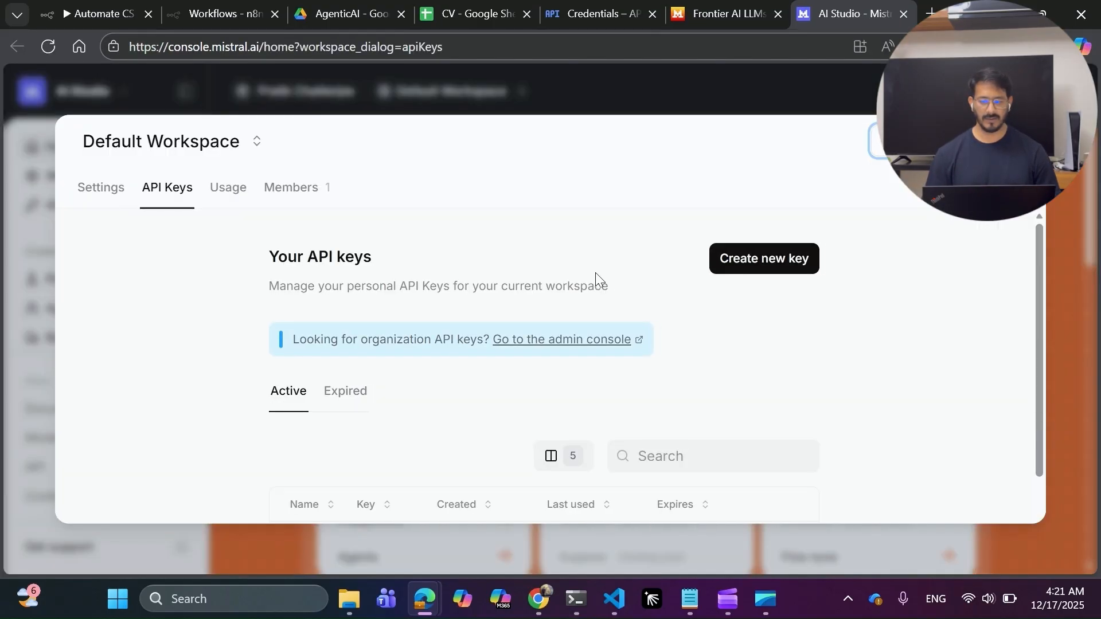
click(776, 259)
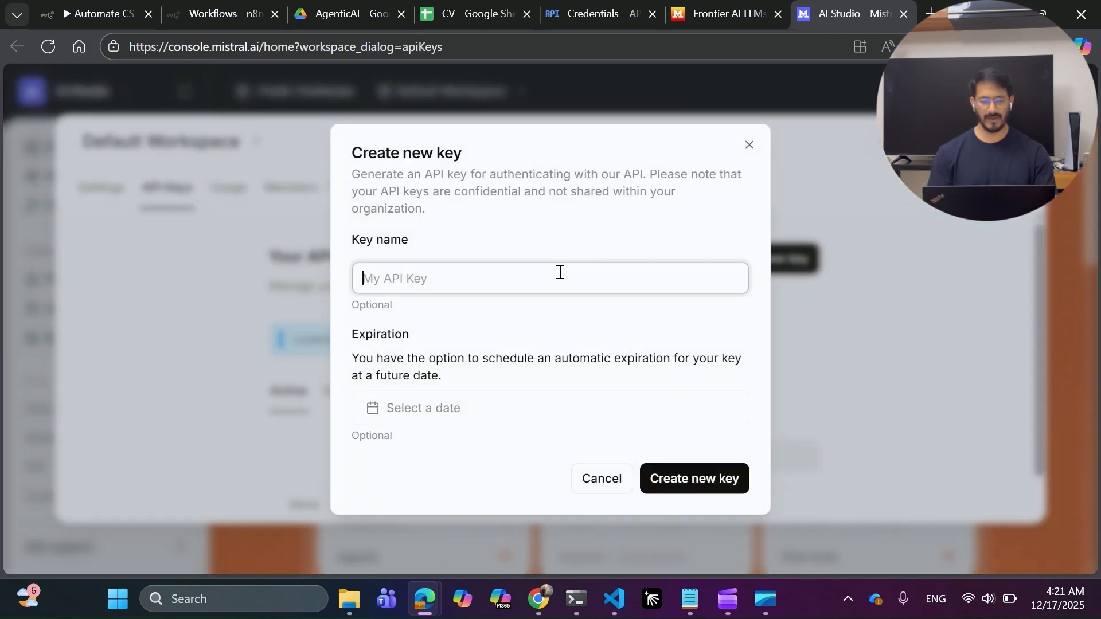
text(mclc)
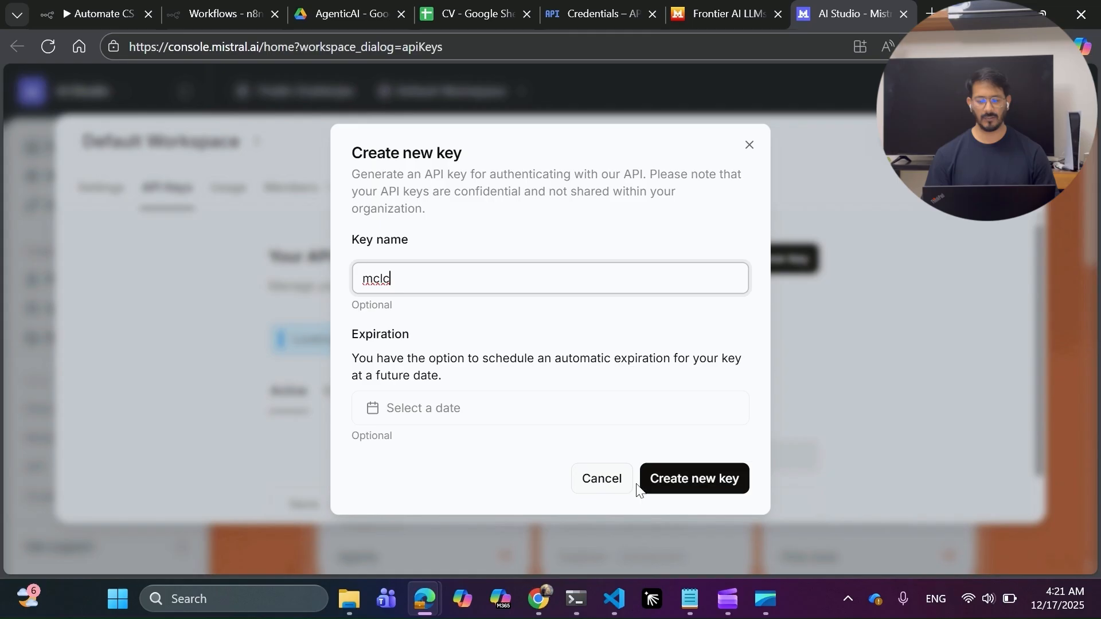
click(749, 145)
click(717, 10)
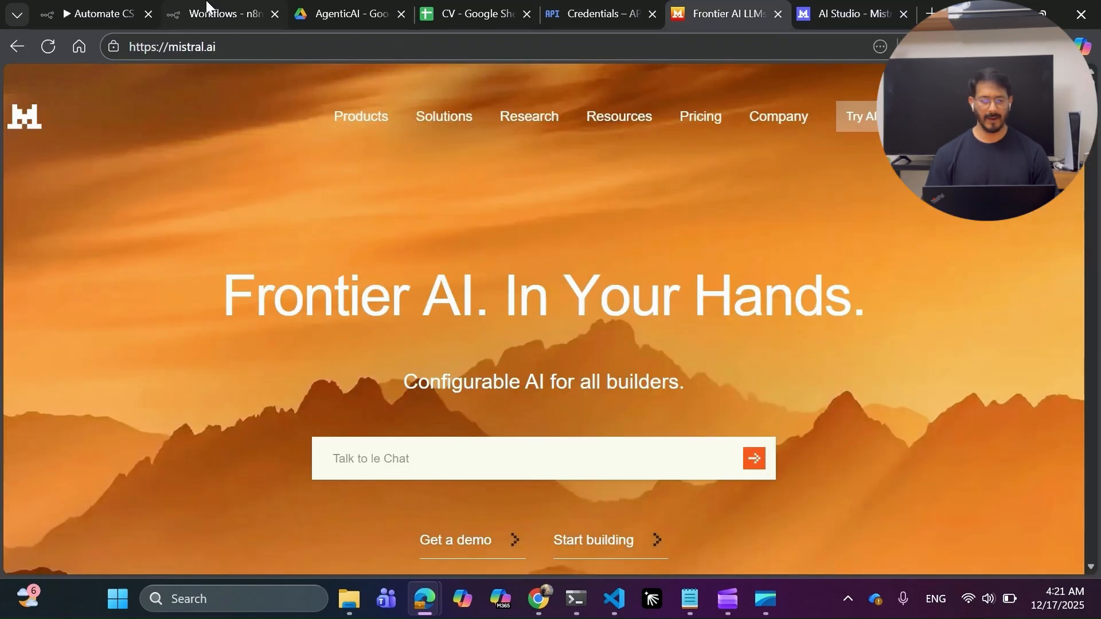
Dismiss the new n8n credential dialog, then close the AI Studio API Keys view.
click(117, 10)
scroll(452, 290, down, 1)
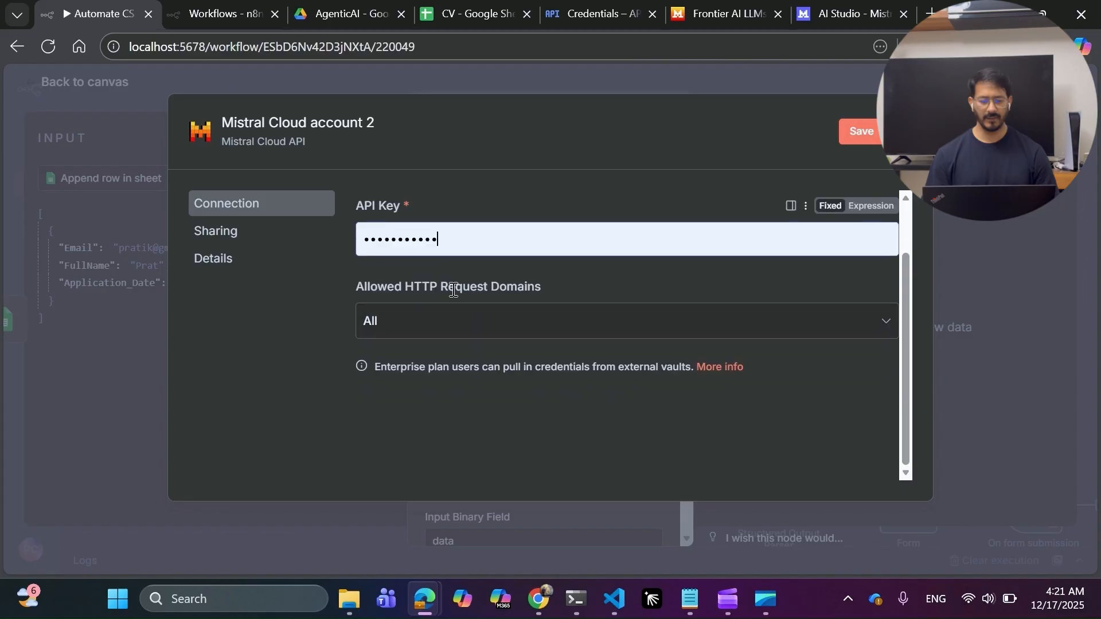
scroll(452, 290, up, 1)
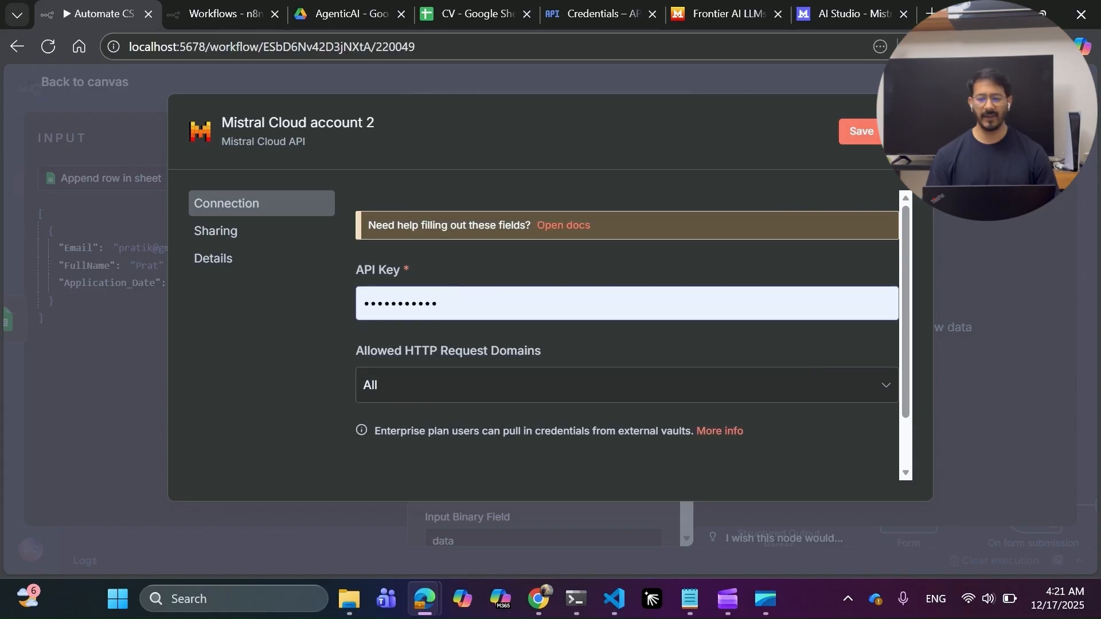
key(Escape)
click(722, 11)
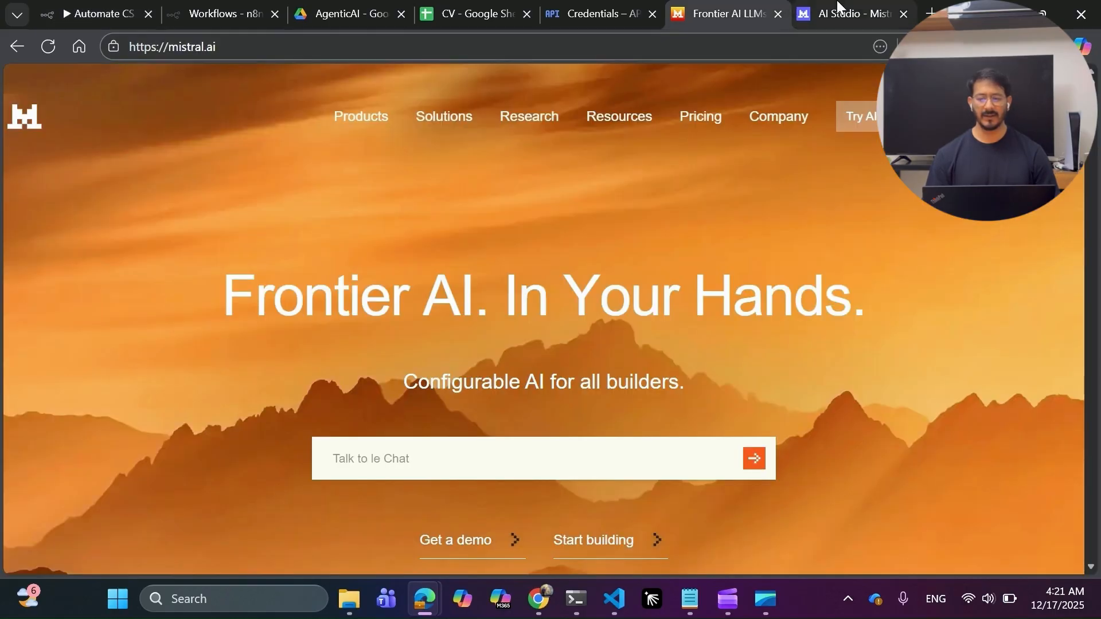
click(836, 10)
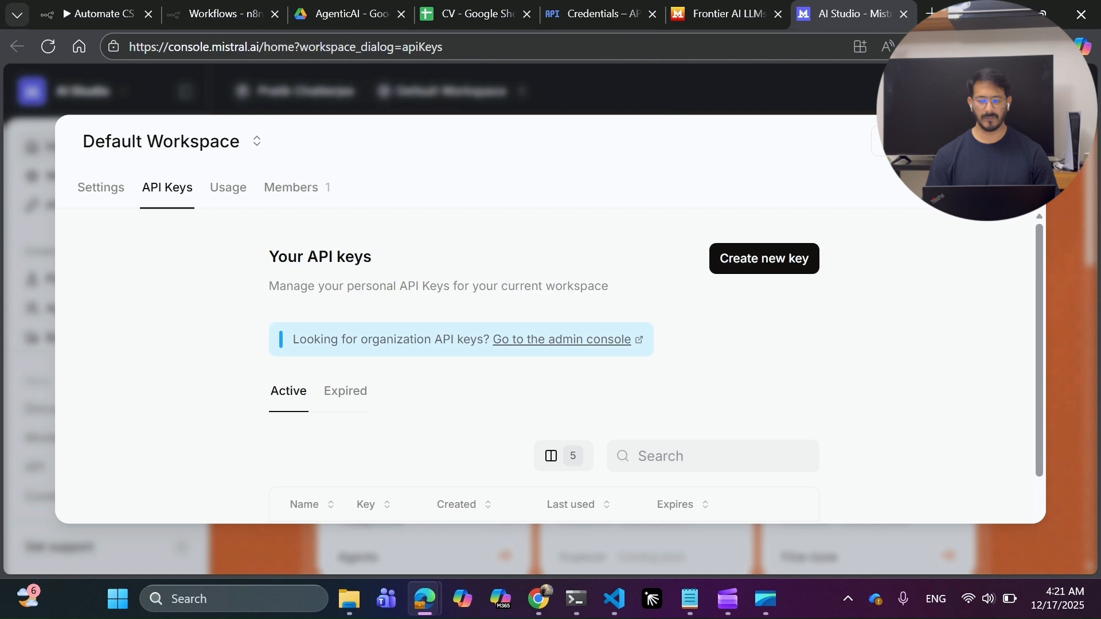
key(Escape)
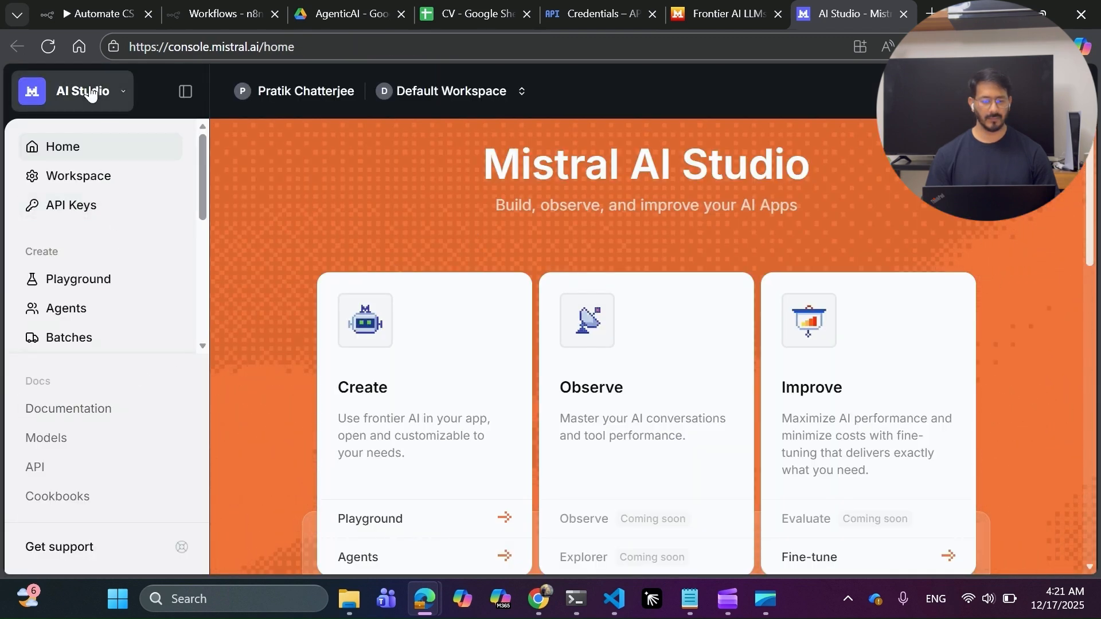
Check Mistral Admin's organization API keys for the OCR key, then discard the unsaved n8n credential.
click(89, 91)
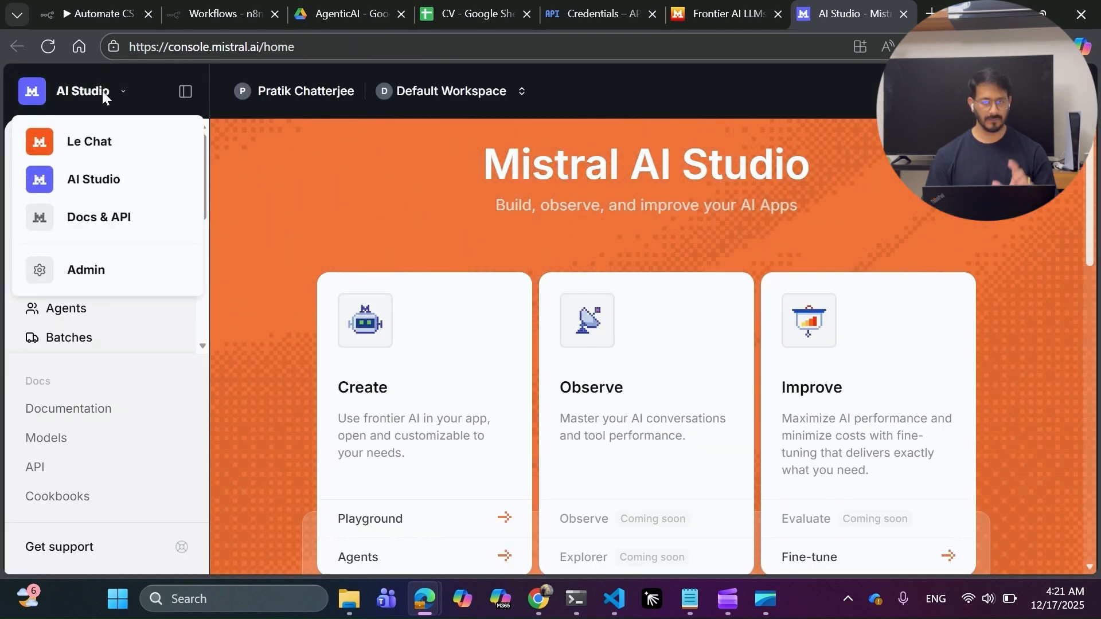
click(86, 273)
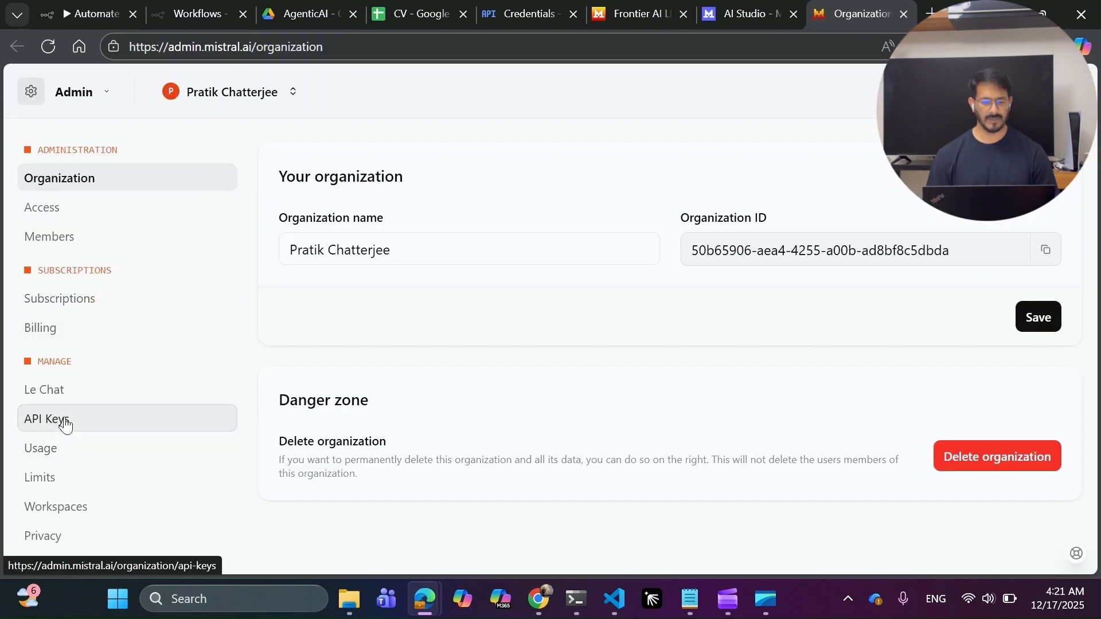
click(66, 424)
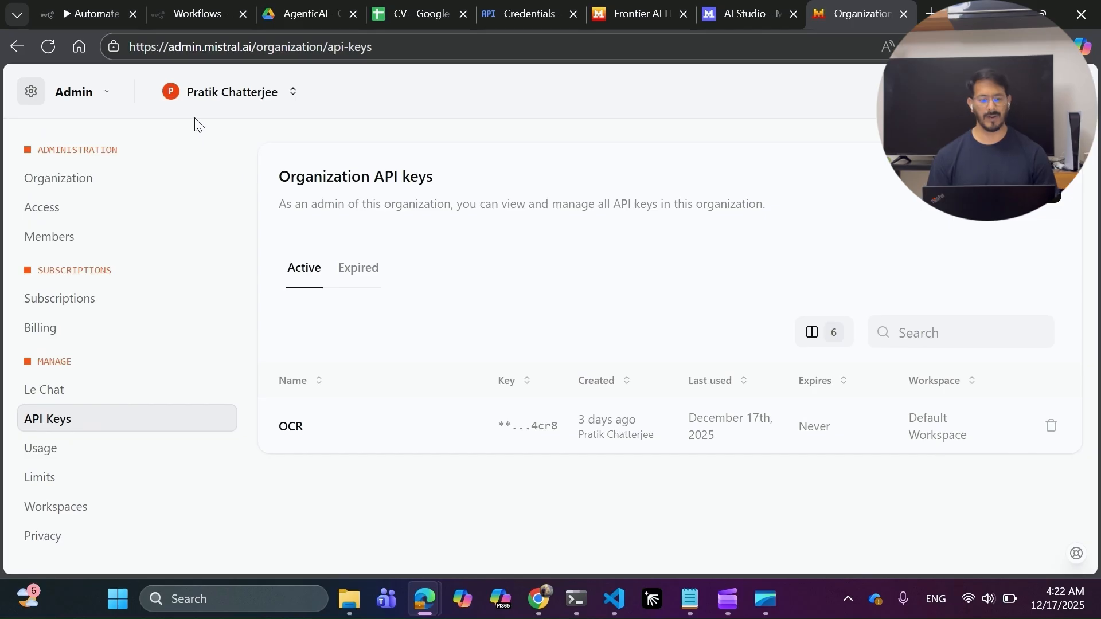
click(92, 8)
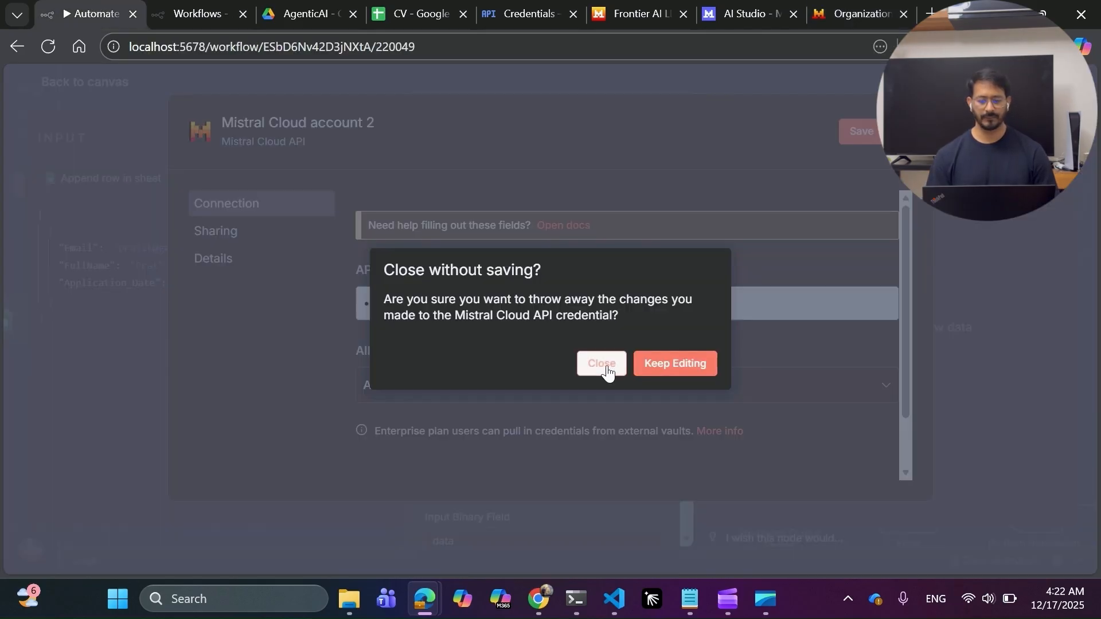
click(599, 364)
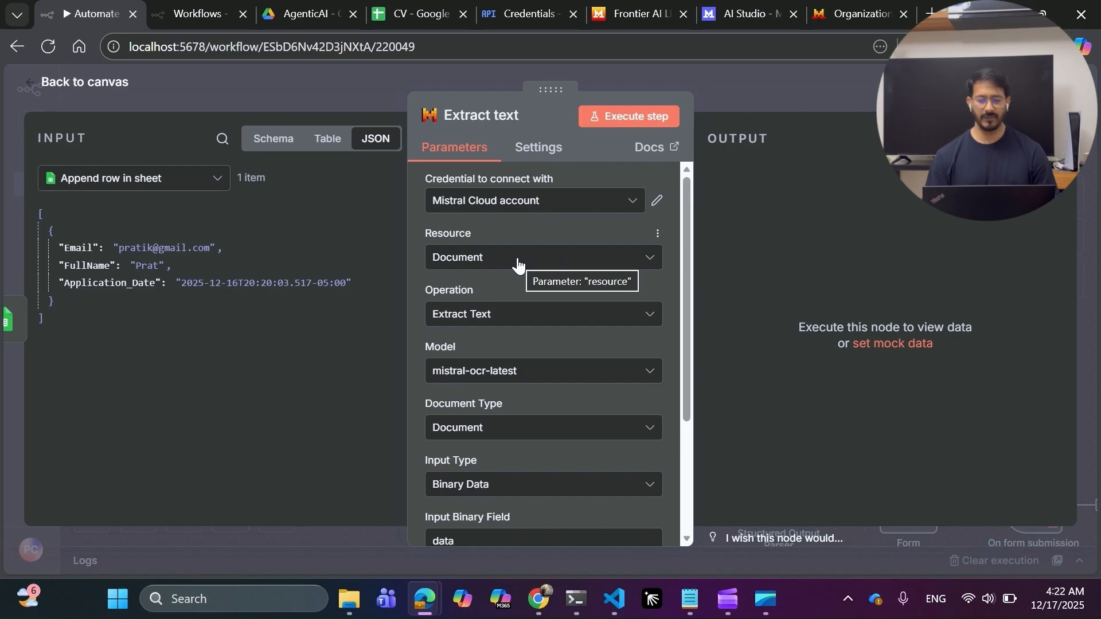
Keep operation Extract Text and model mistral-ocr-latest in the Extract text node, then close it.
click(547, 320)
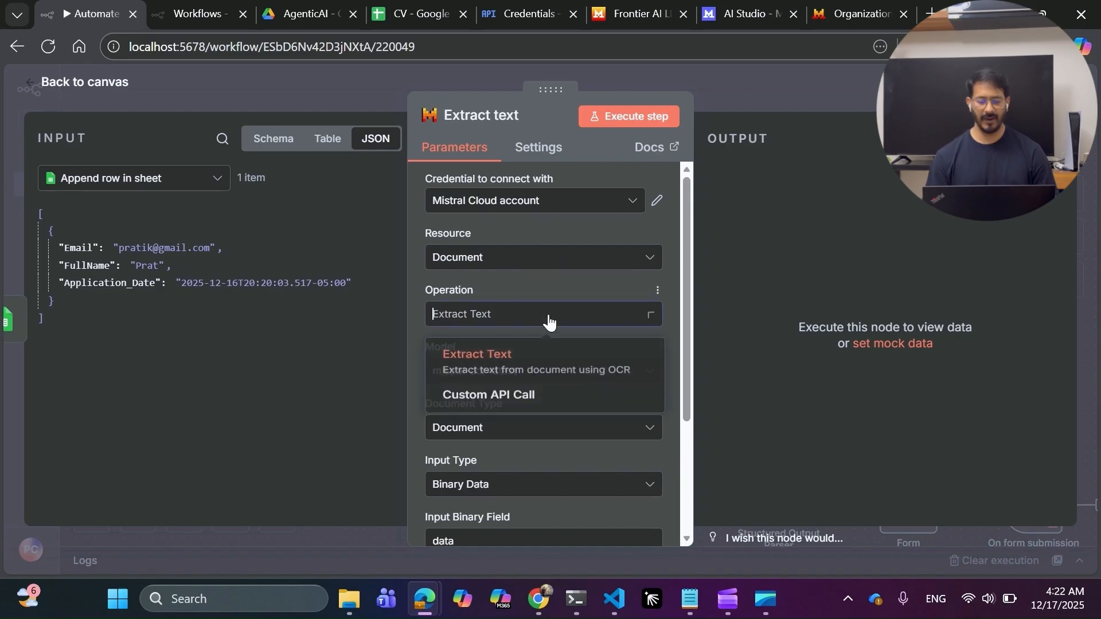
click(549, 321)
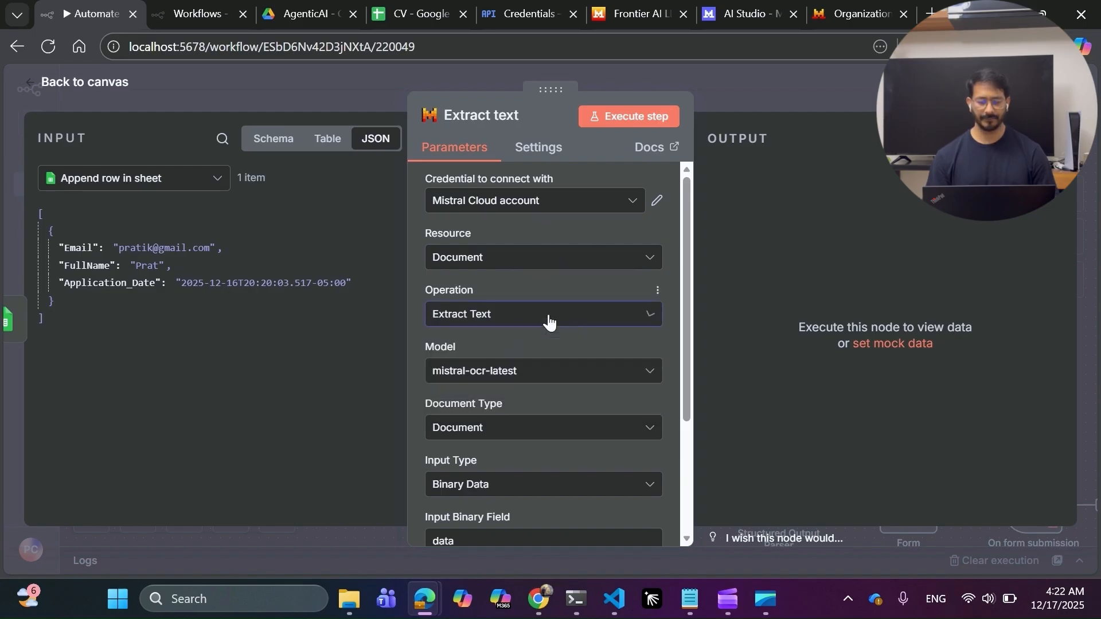
click(555, 371)
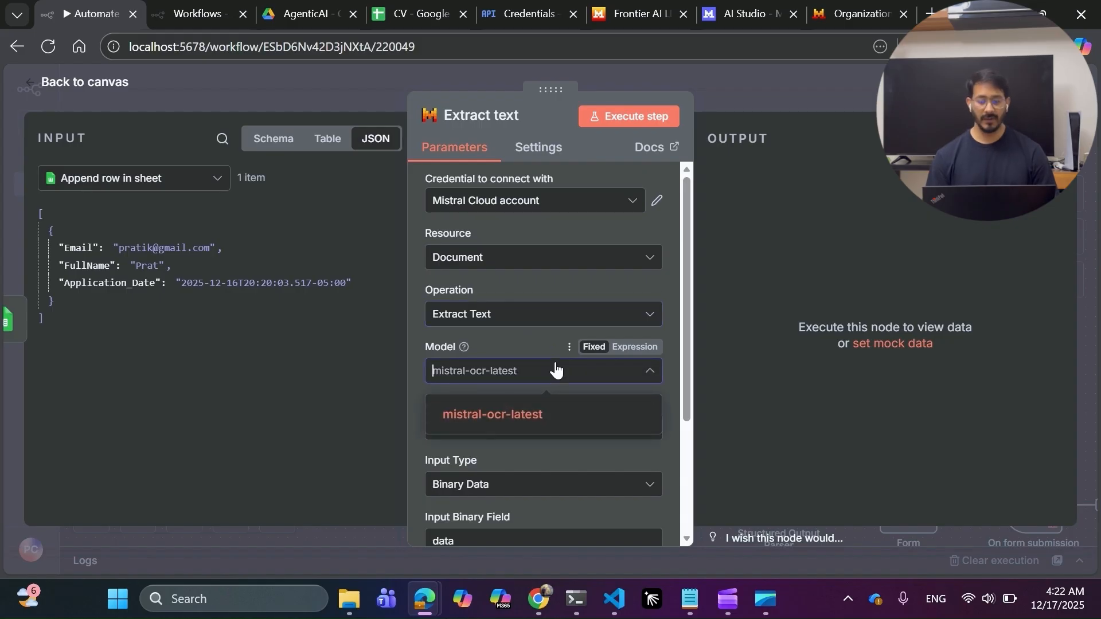
right_click(555, 371)
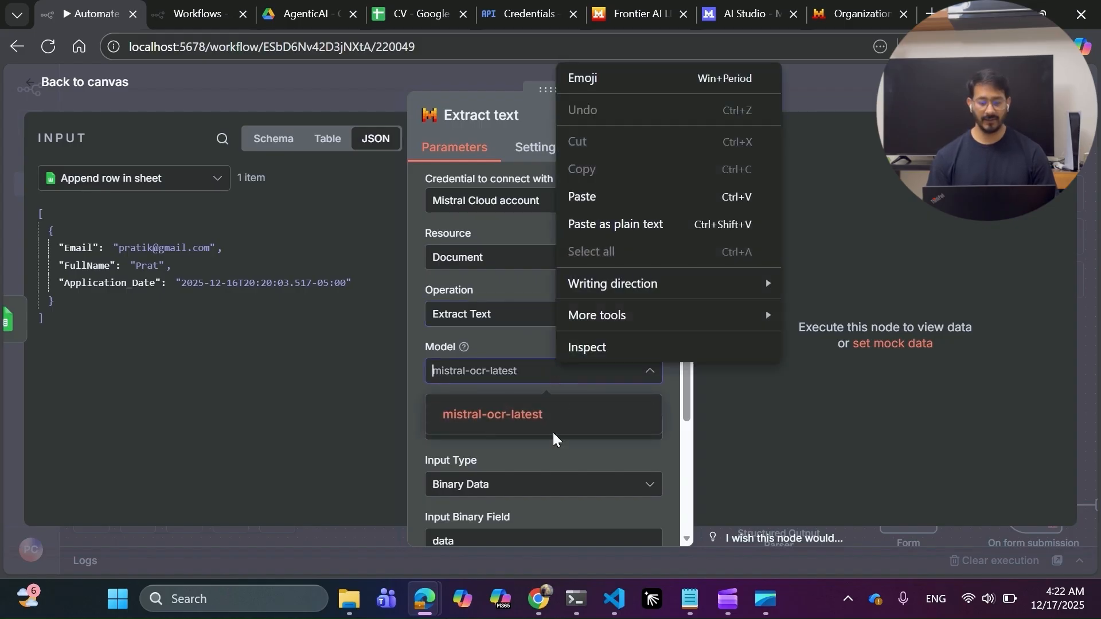
key(Escape)
click(548, 456)
scroll(549, 455, down, 3)
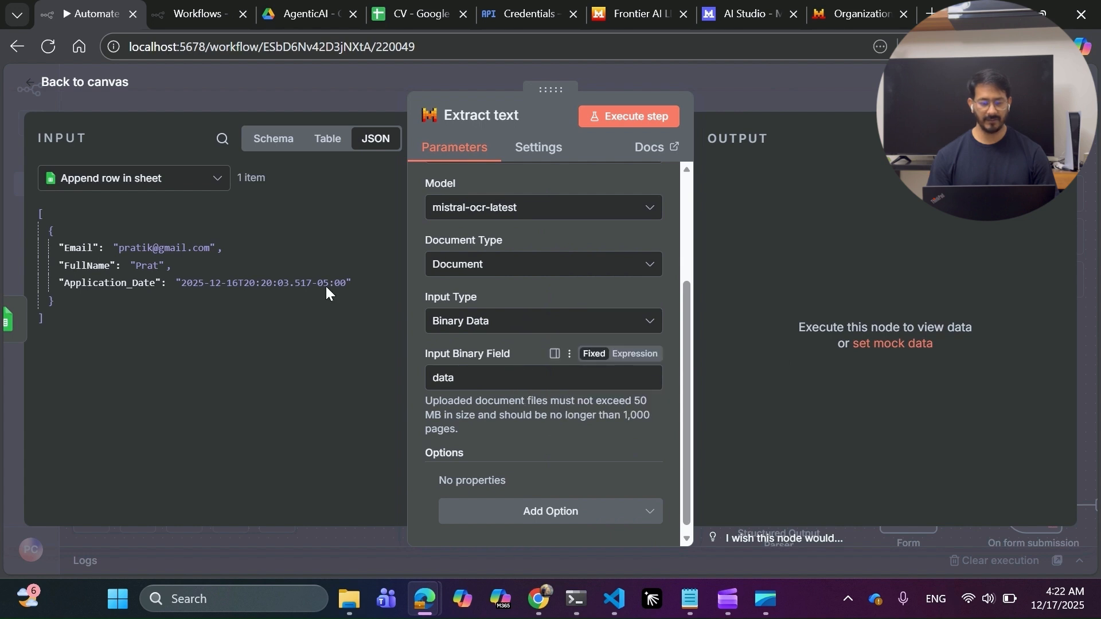
scroll(548, 413, down, 1)
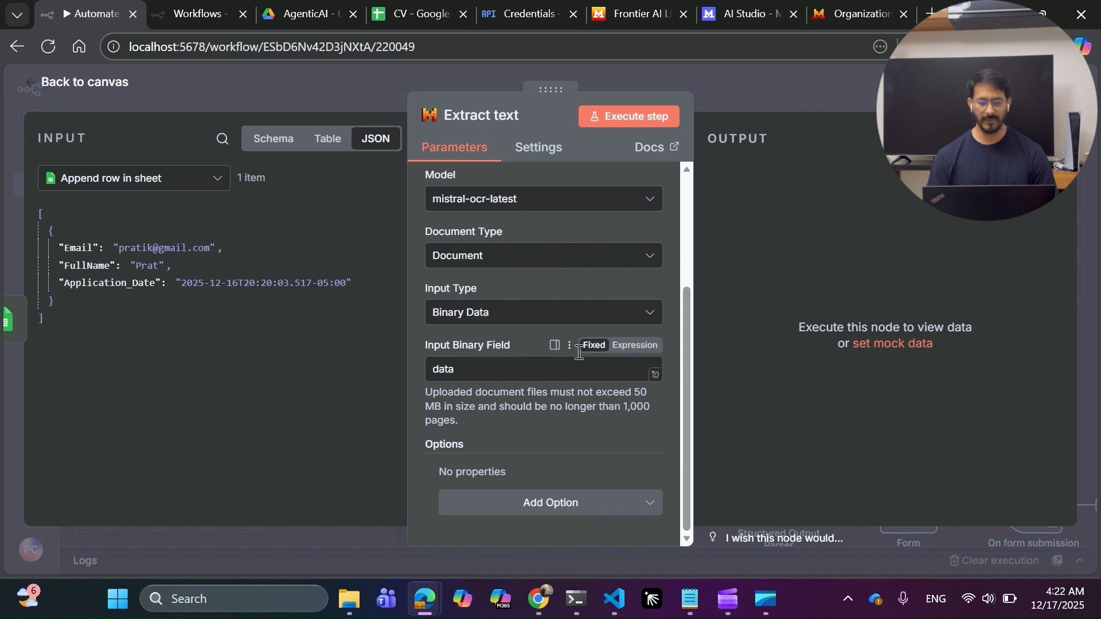
click(713, 87)
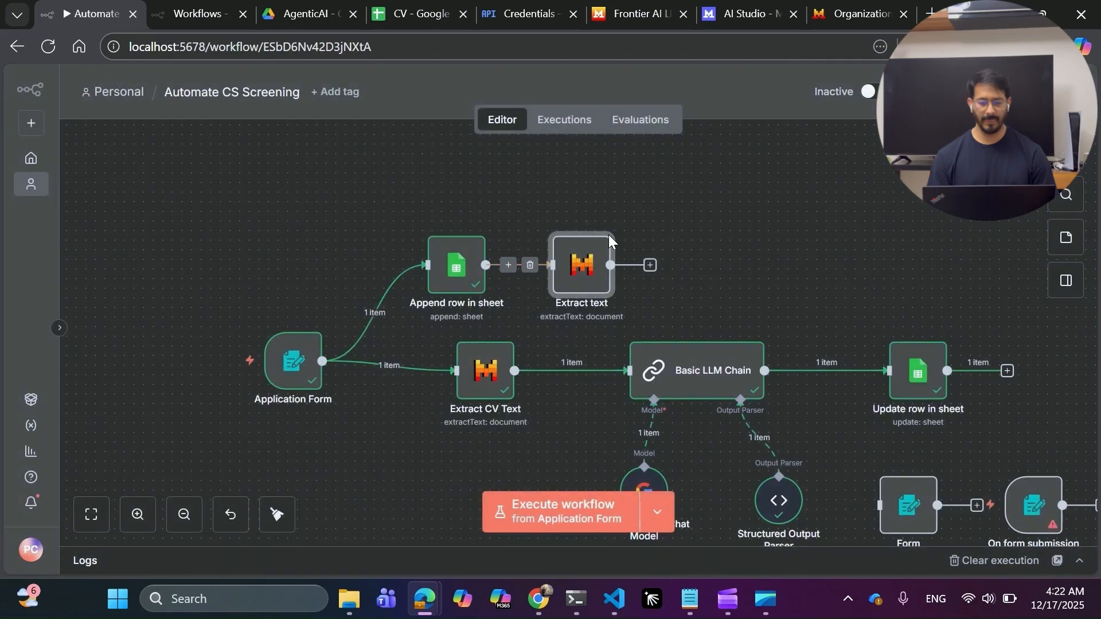
Delete the duplicate Extract text node that follows Append row in sheet.
click(583, 222)
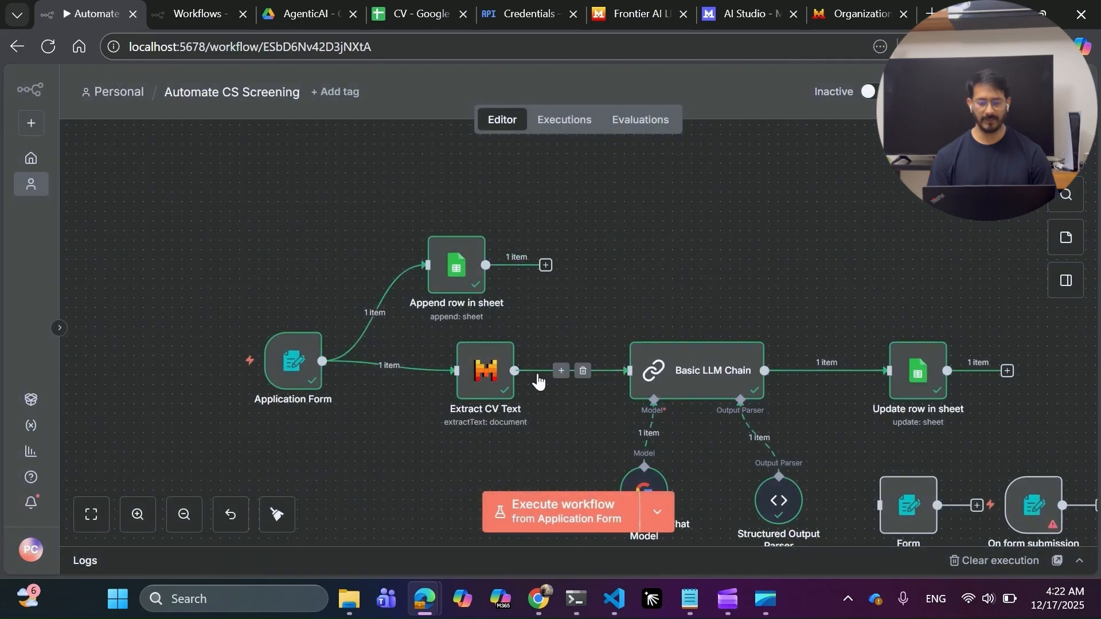
scroll(564, 312, down, 2)
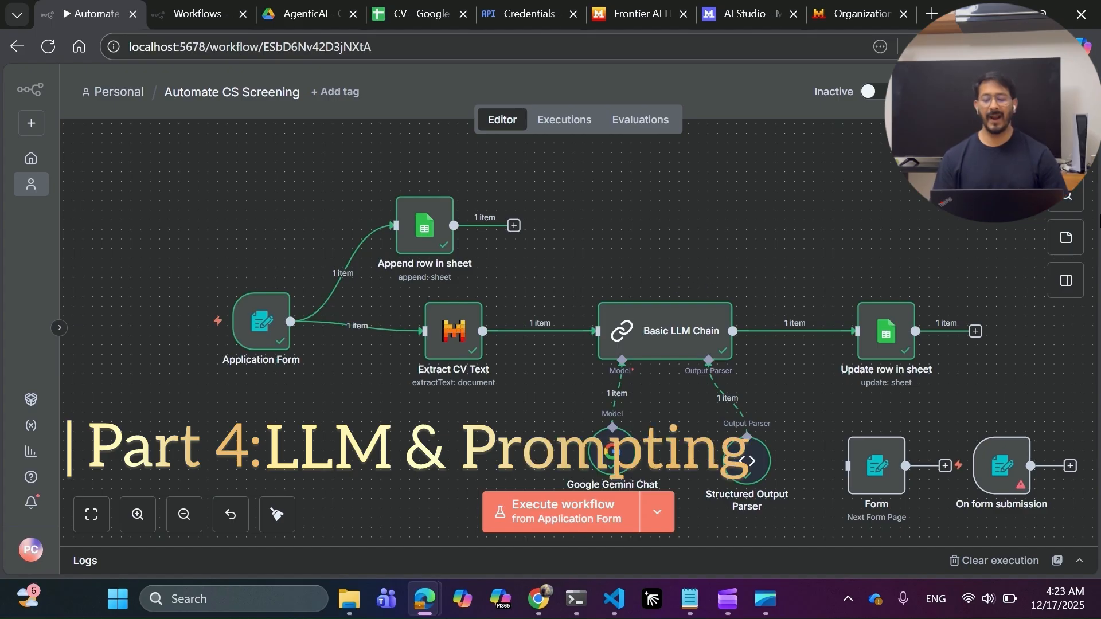
click(1065, 152)
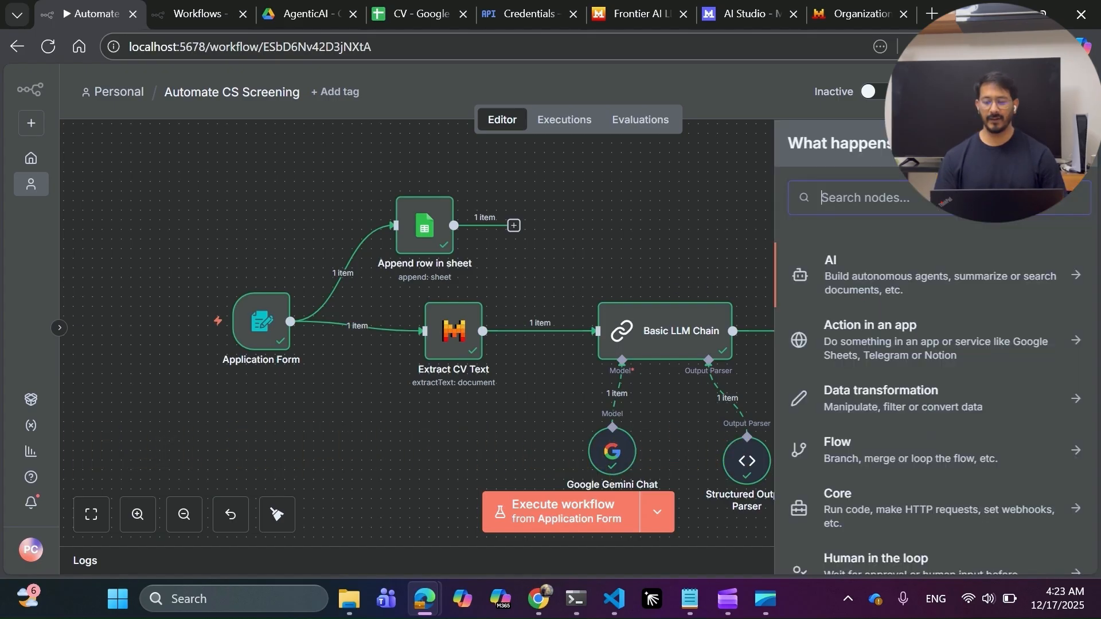
text(basic)
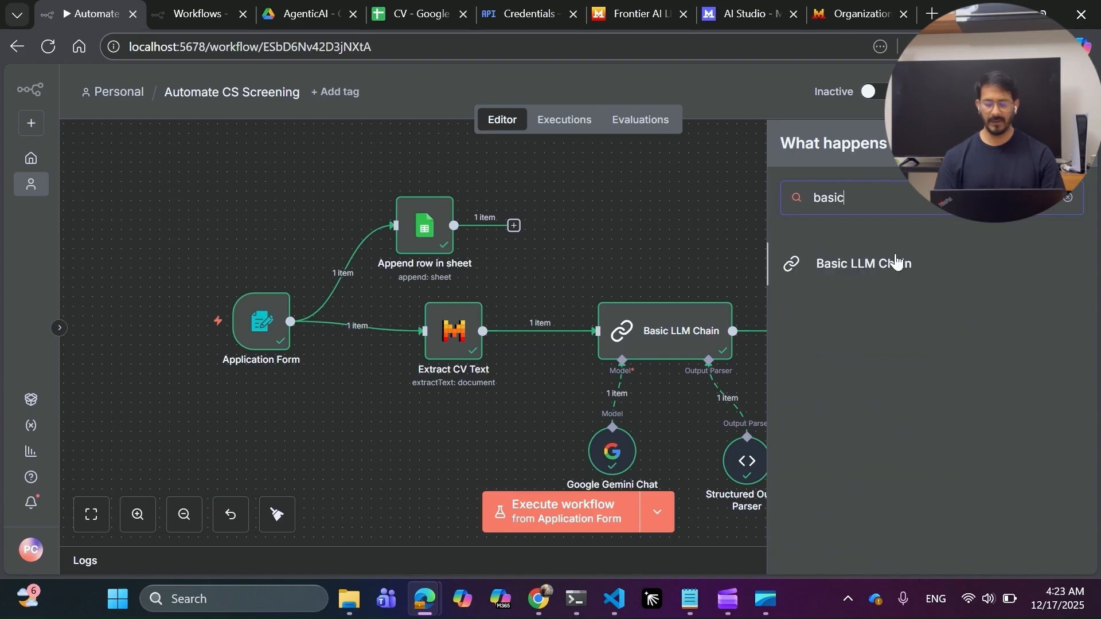
click(895, 262)
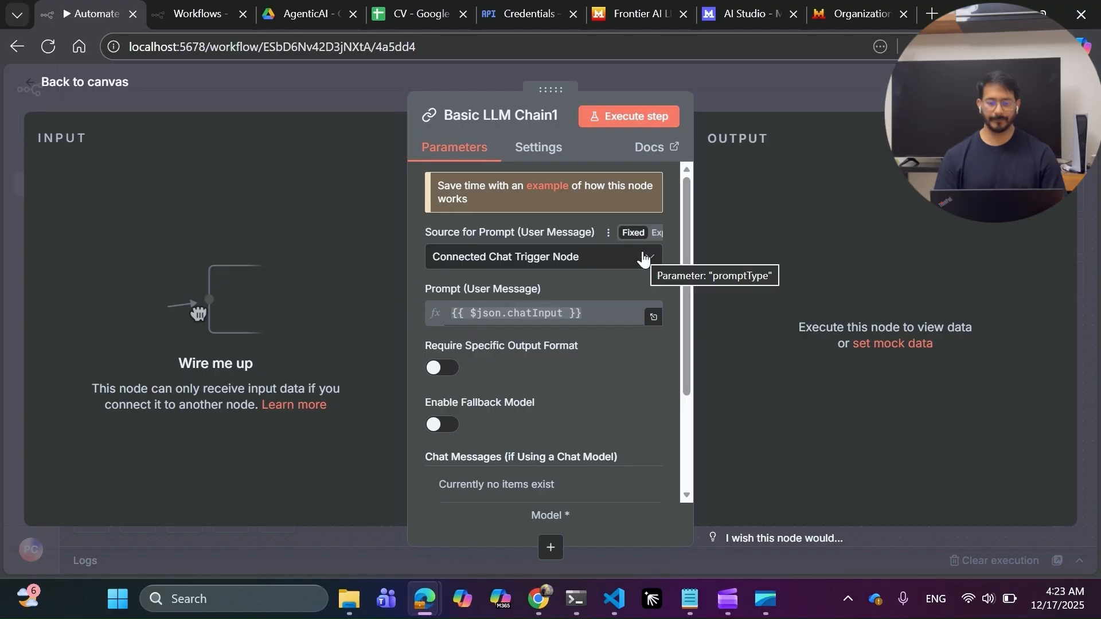
click(635, 261)
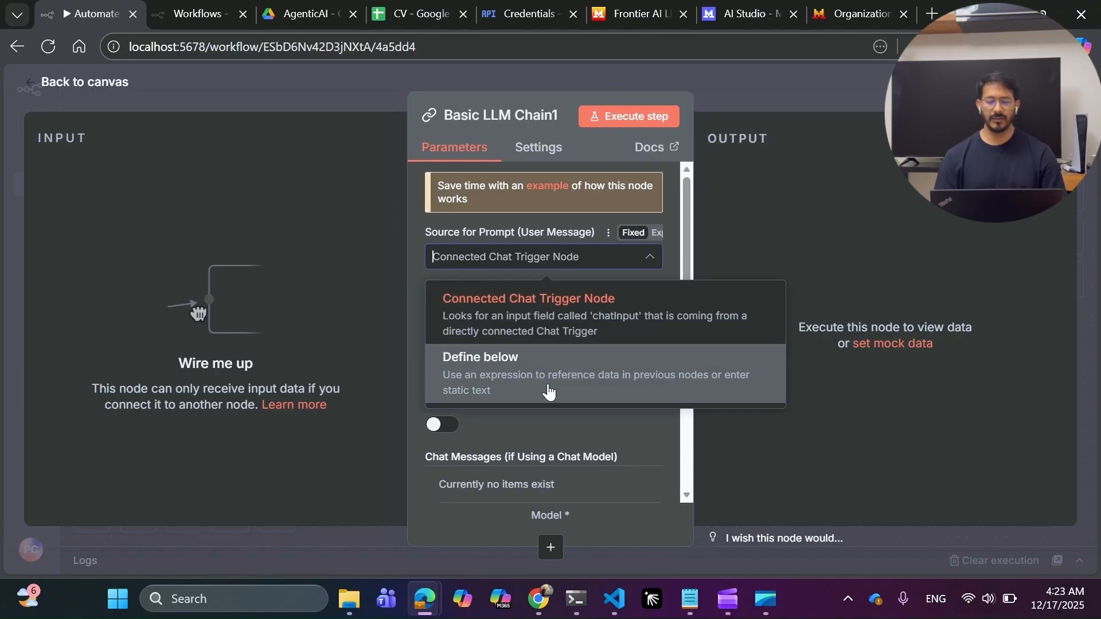
click(548, 390)
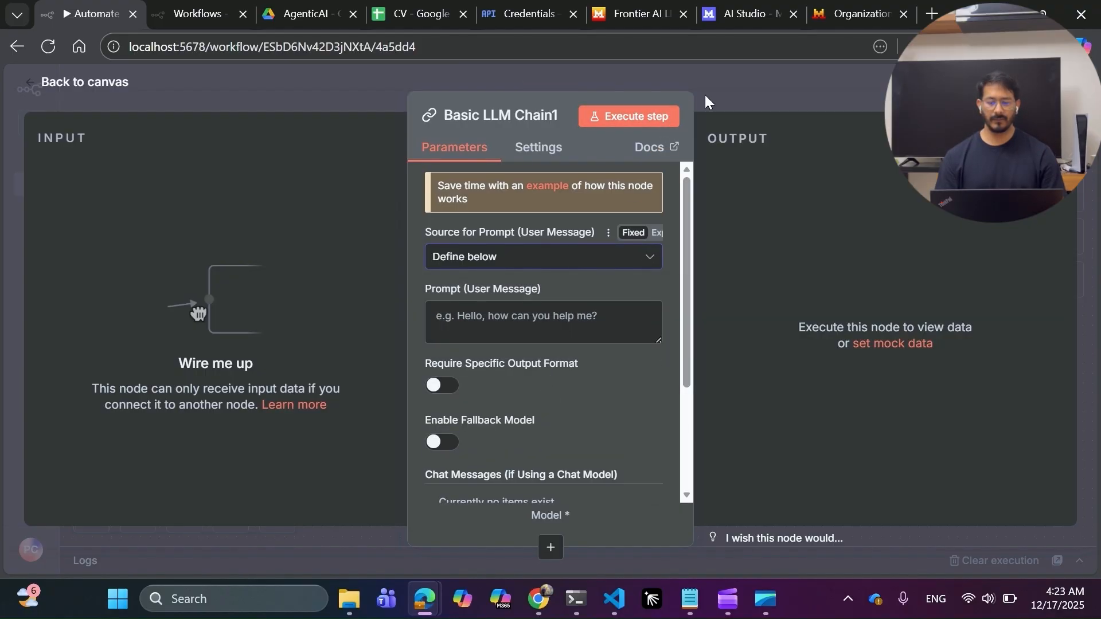
click(587, 326)
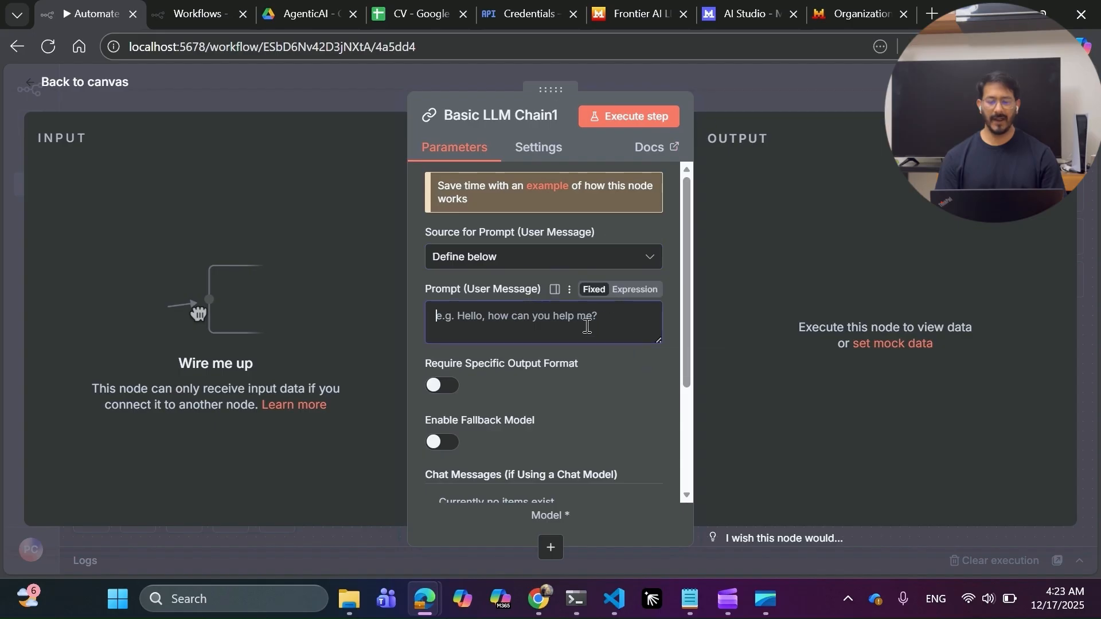
click(712, 76)
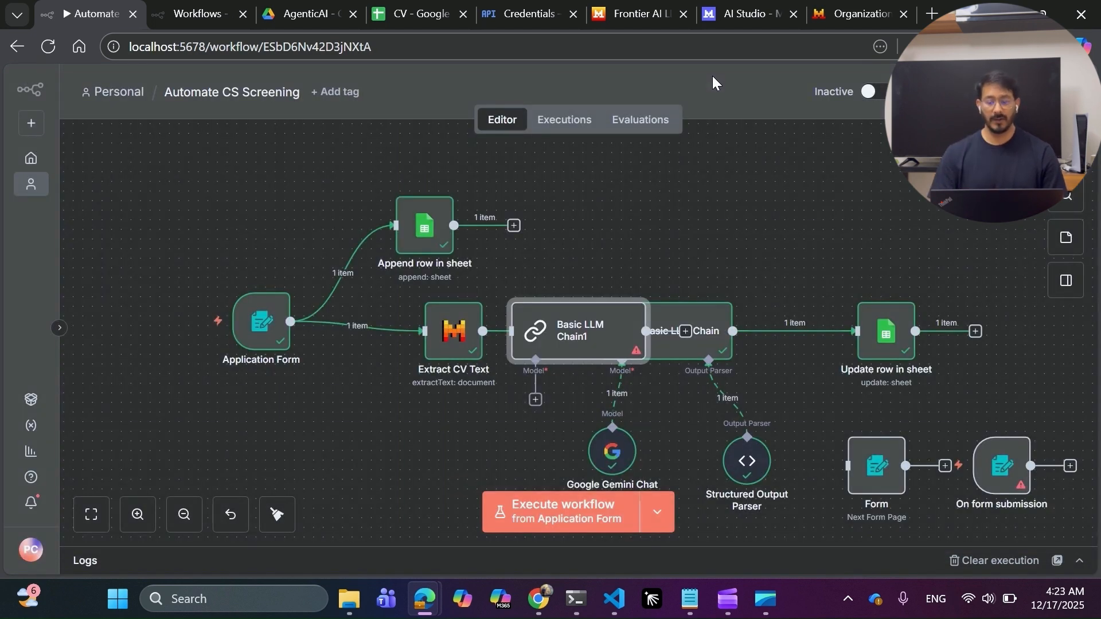
drag(574, 339, 602, 224)
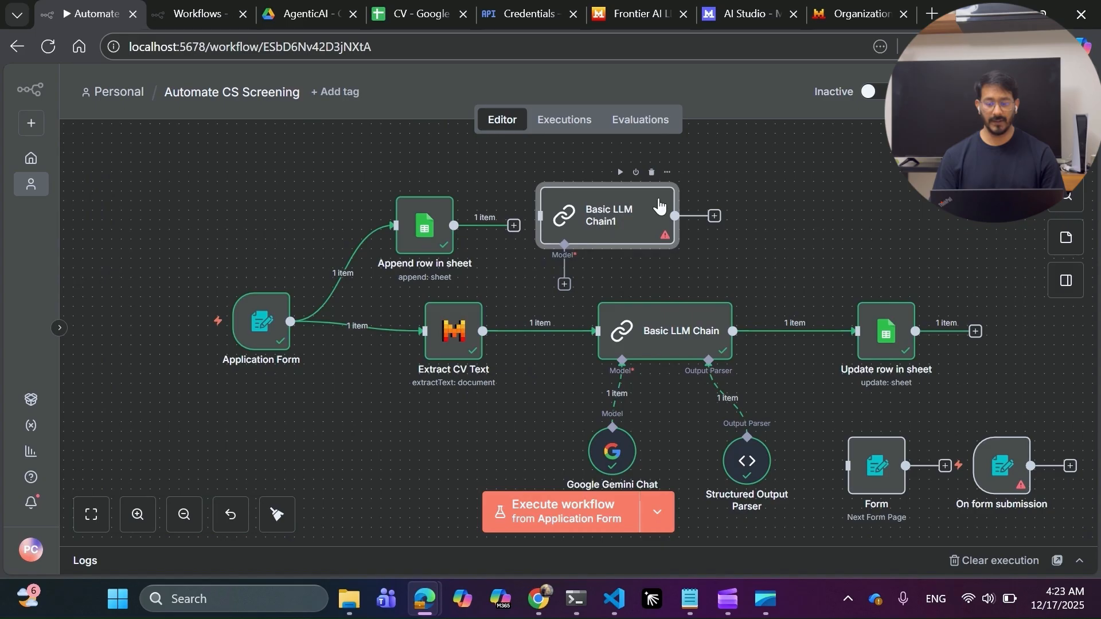
click(650, 173)
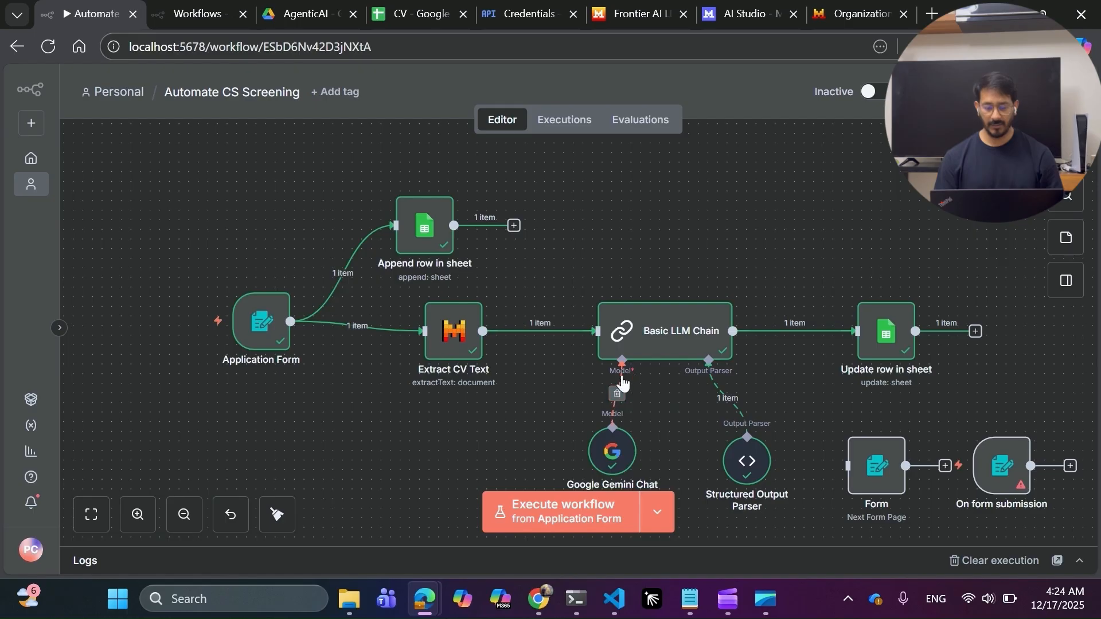
Attach a new Google Gemini Chat Model to the chain, keeping the existing credential and models/gemini-2.5-flash.
click(614, 396)
click(622, 400)
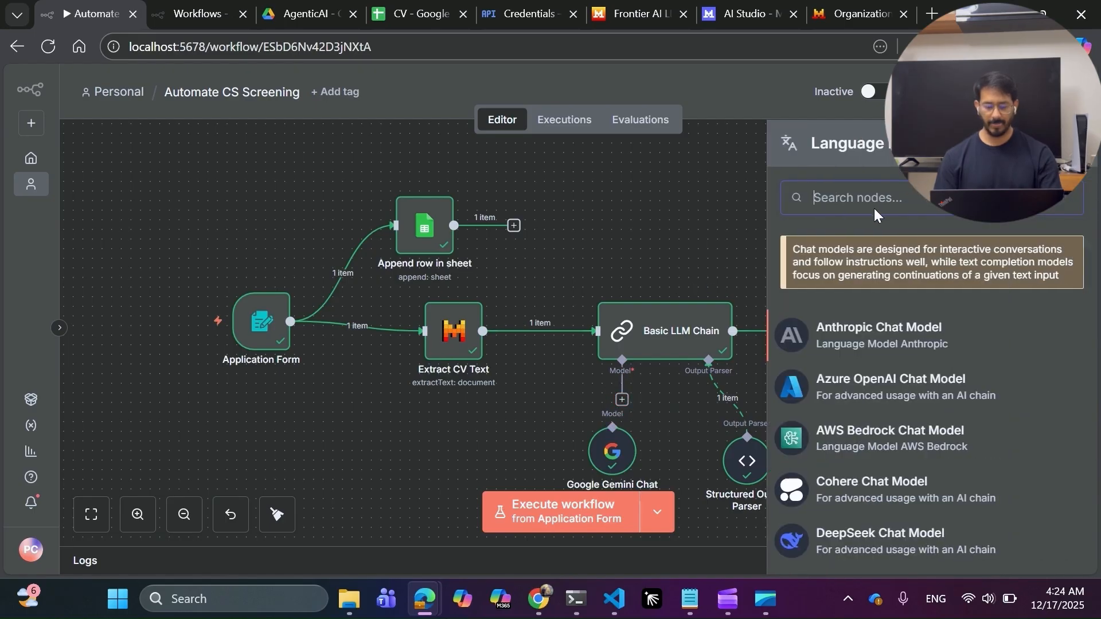
text(goo)
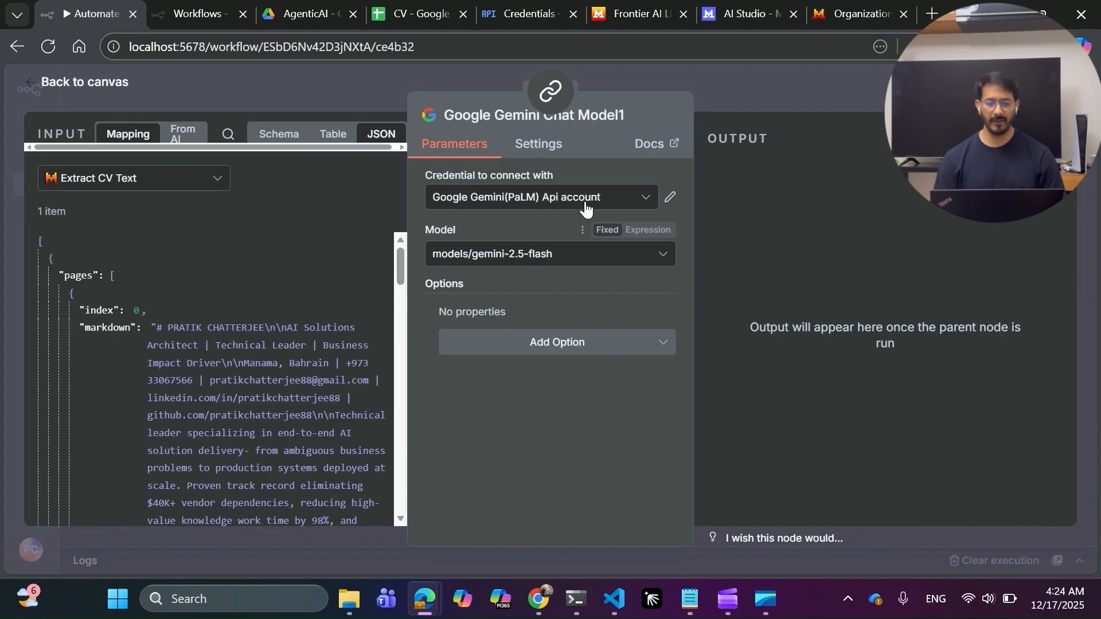
click(588, 198)
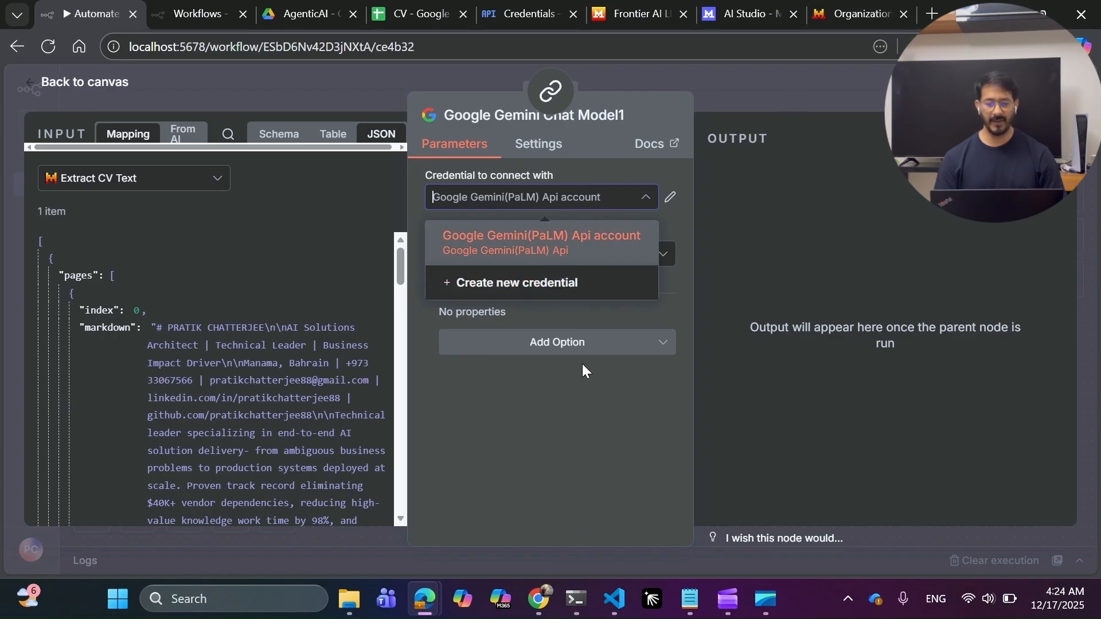
click(571, 405)
click(537, 254)
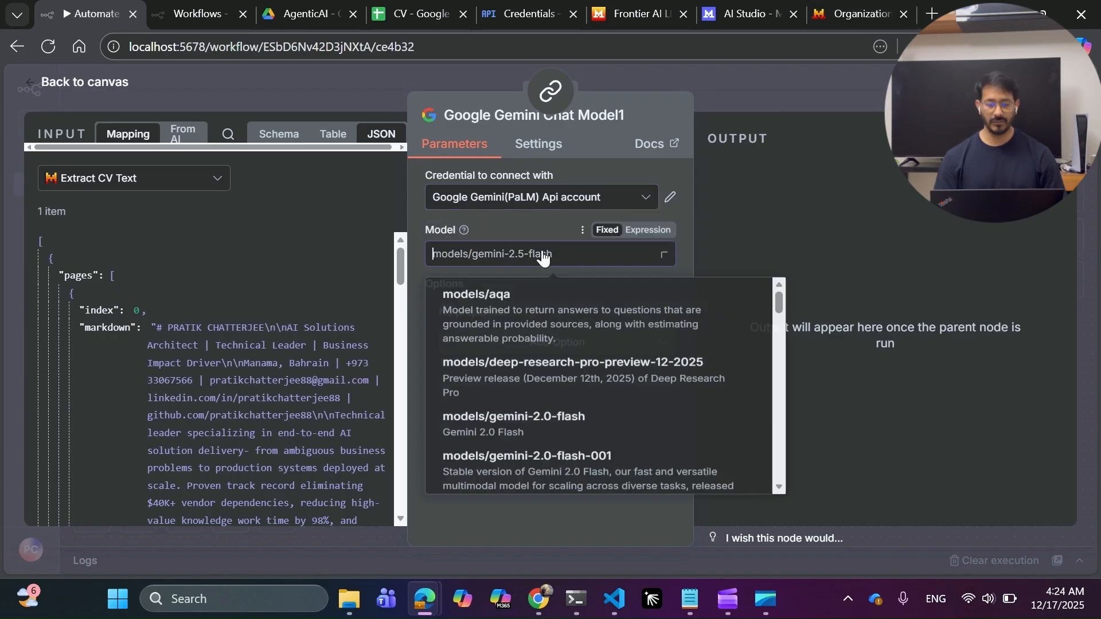
click(795, 96)
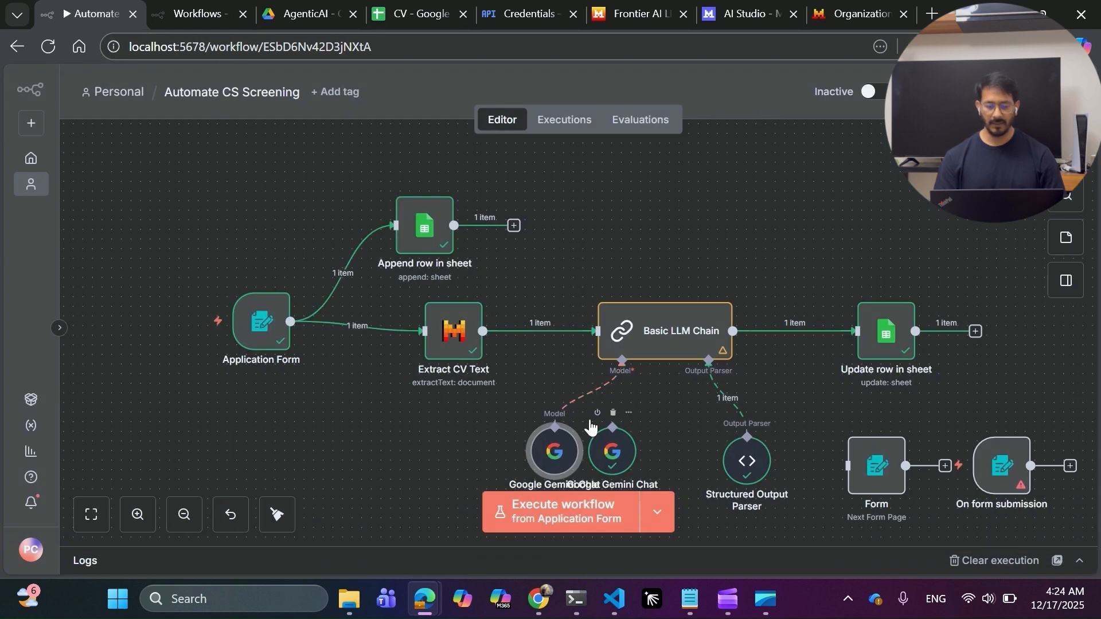
Connect the new Gemini node as the chain's model and delete the original Gemini node.
click(591, 392)
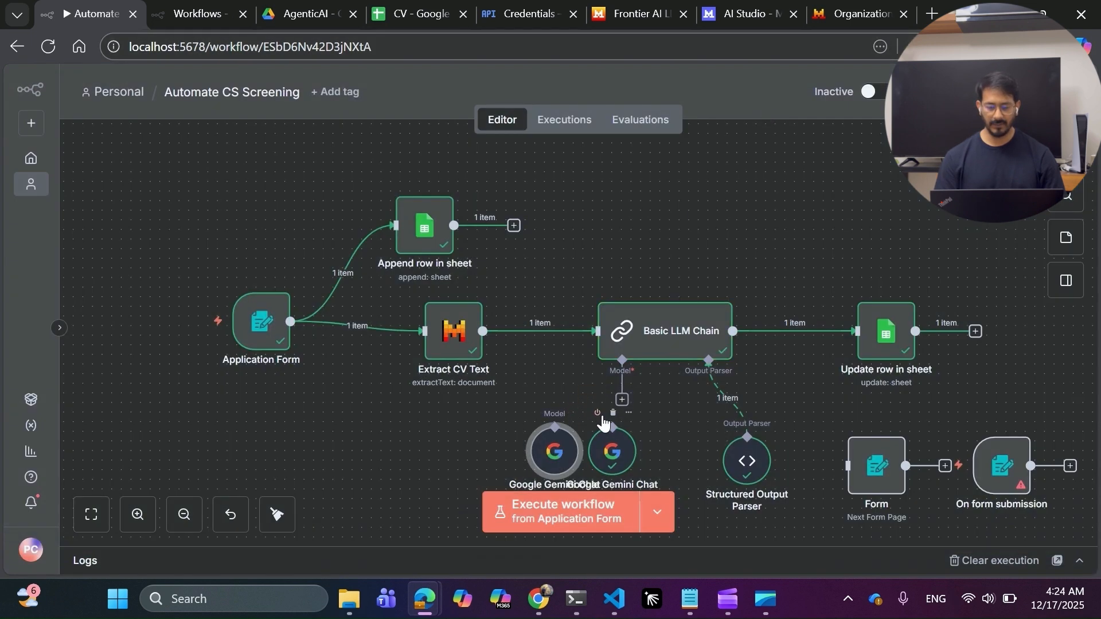
drag(612, 427, 622, 361)
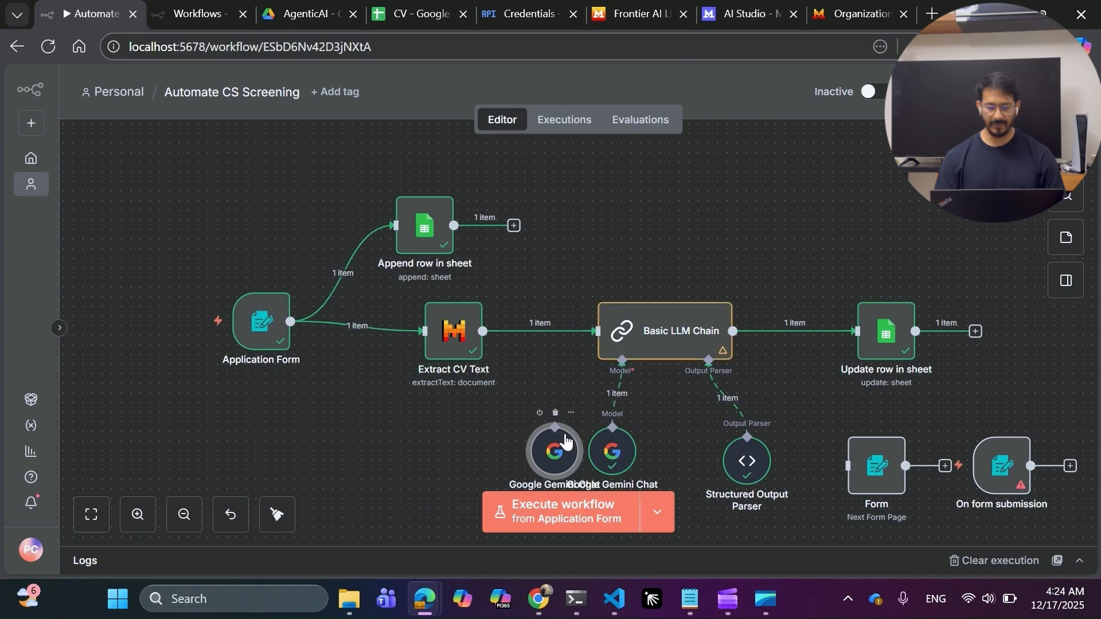
click(555, 413)
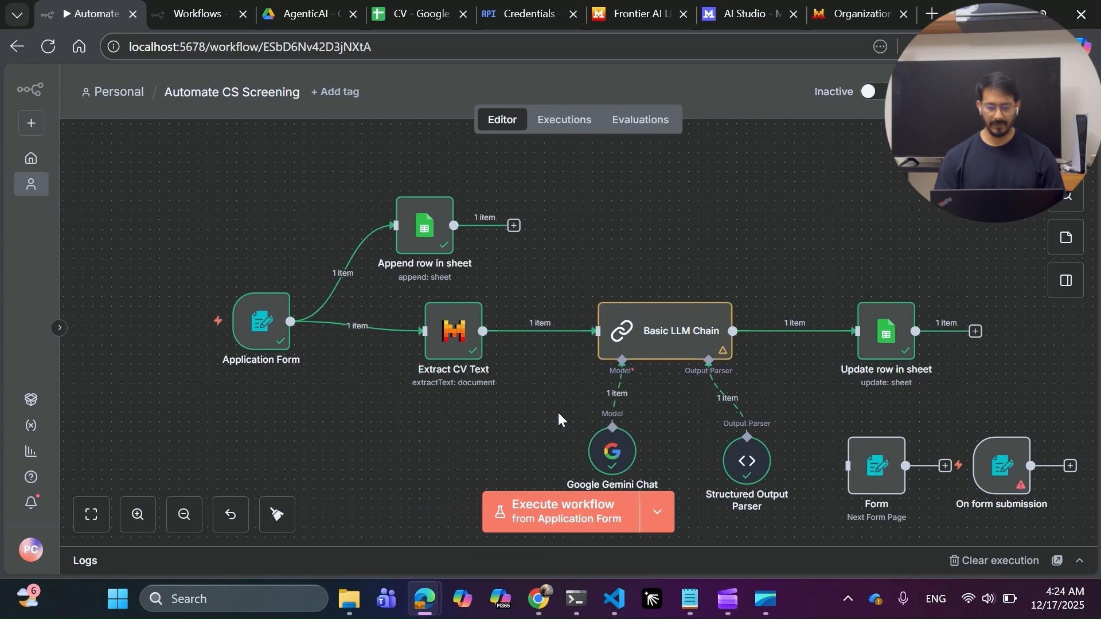
double_click(639, 313)
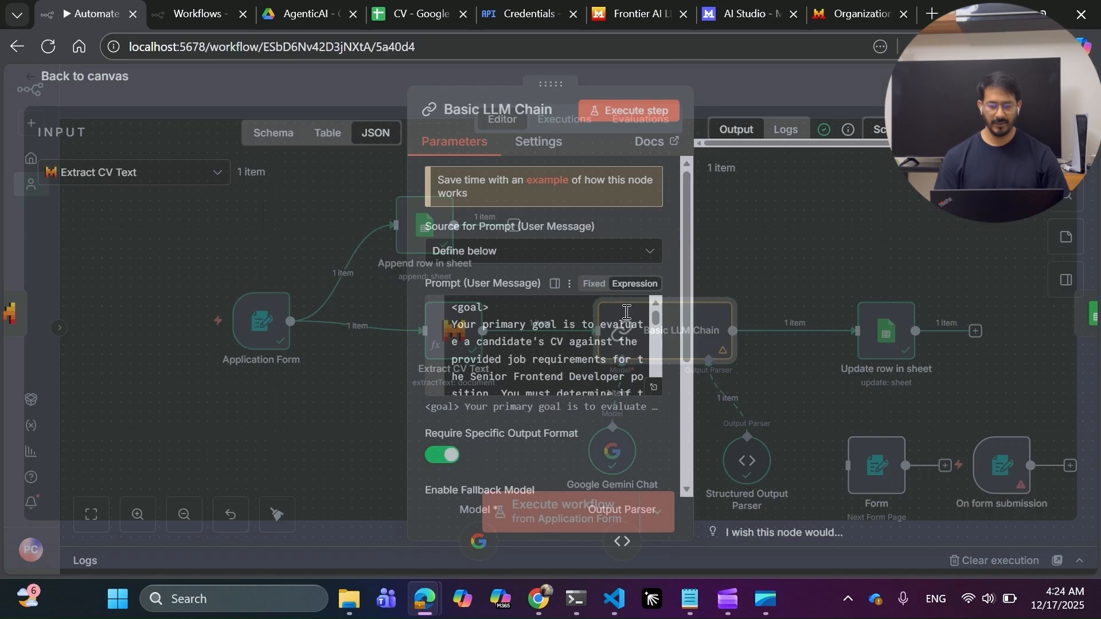
Expand the Prompt (User Message) field to read the Senior Frontend Developer screening instructions.
click(653, 393)
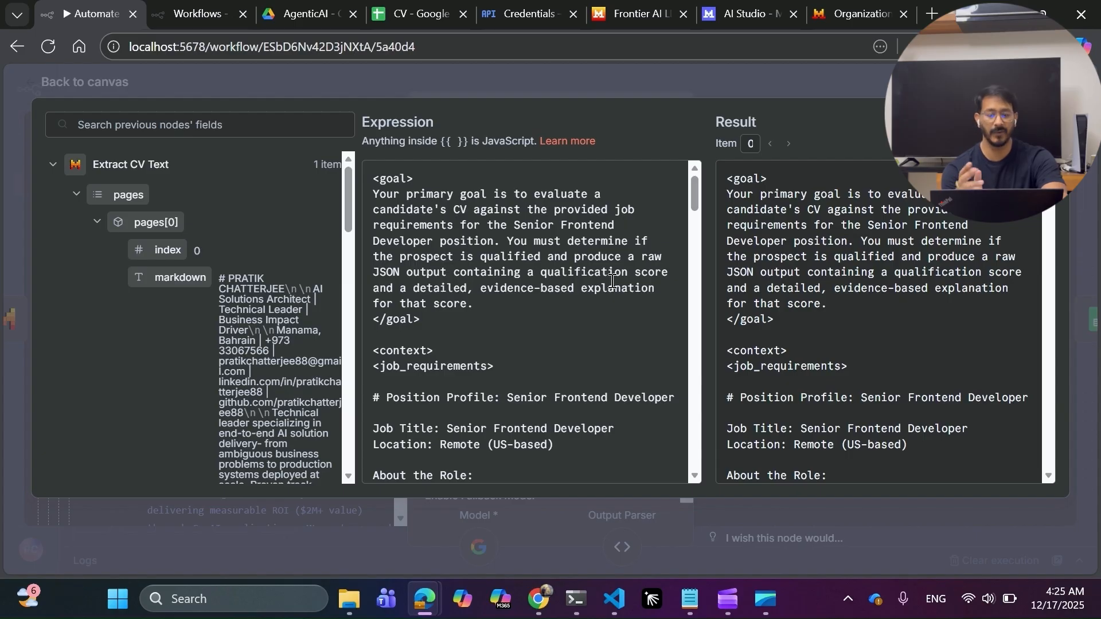
scroll(612, 281, down, 1)
scroll(452, 312, up, 1)
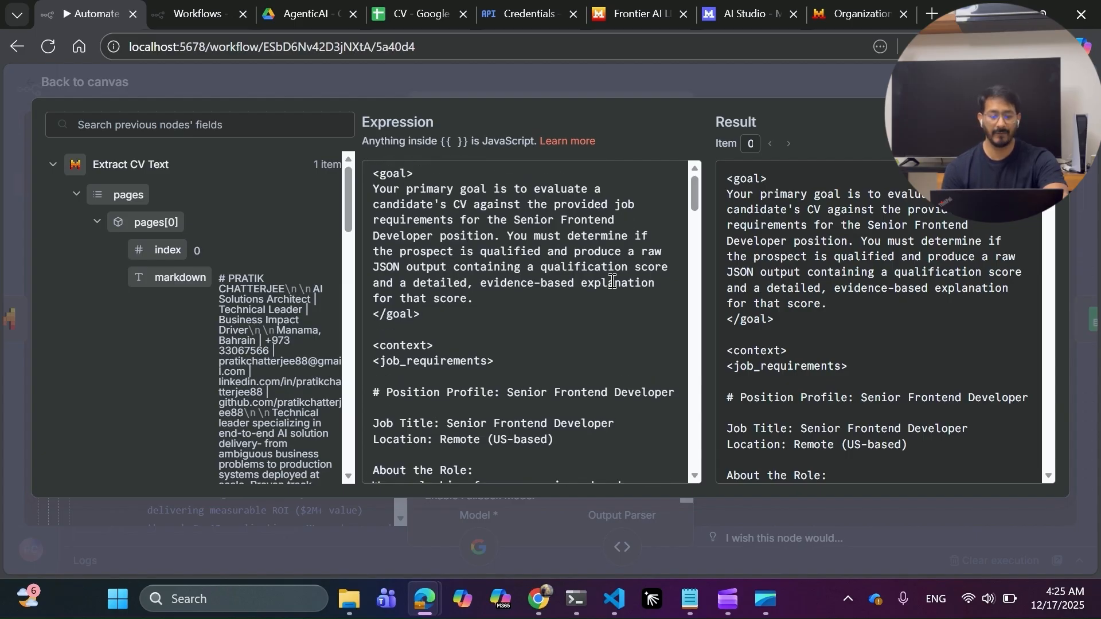
scroll(474, 313, down, 1)
scroll(475, 304, down, 1)
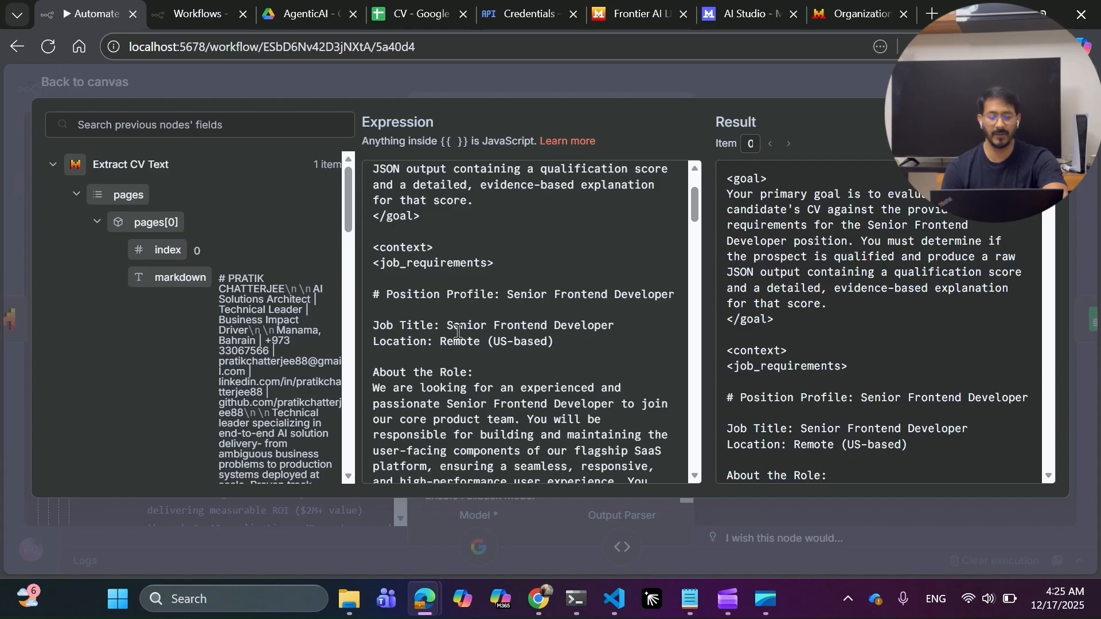
scroll(459, 321, down, 2)
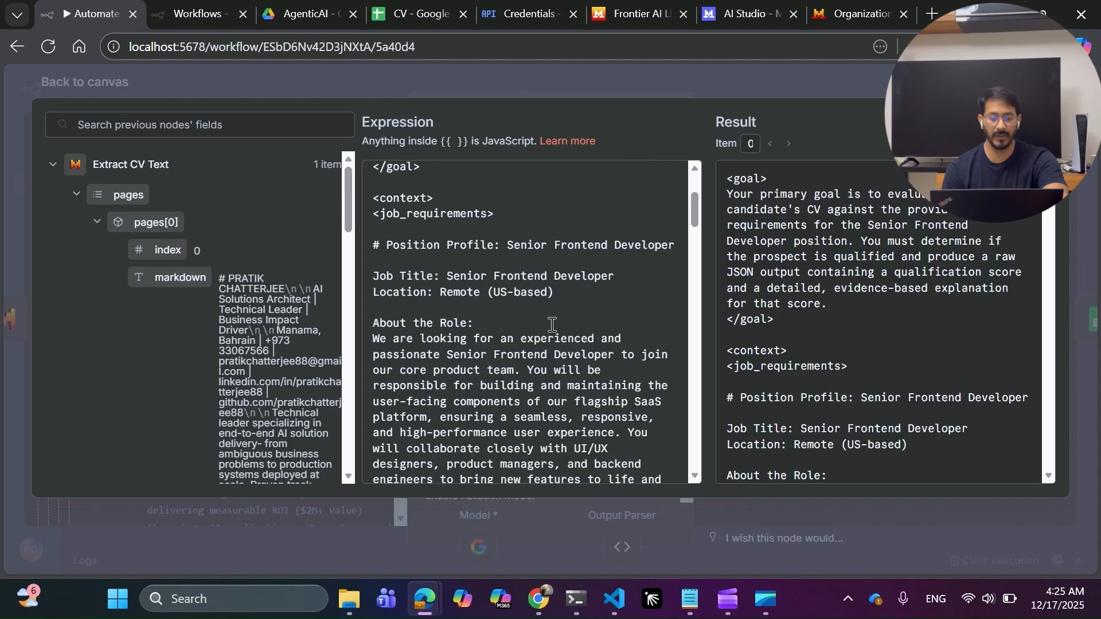
scroll(407, 302, down, 4)
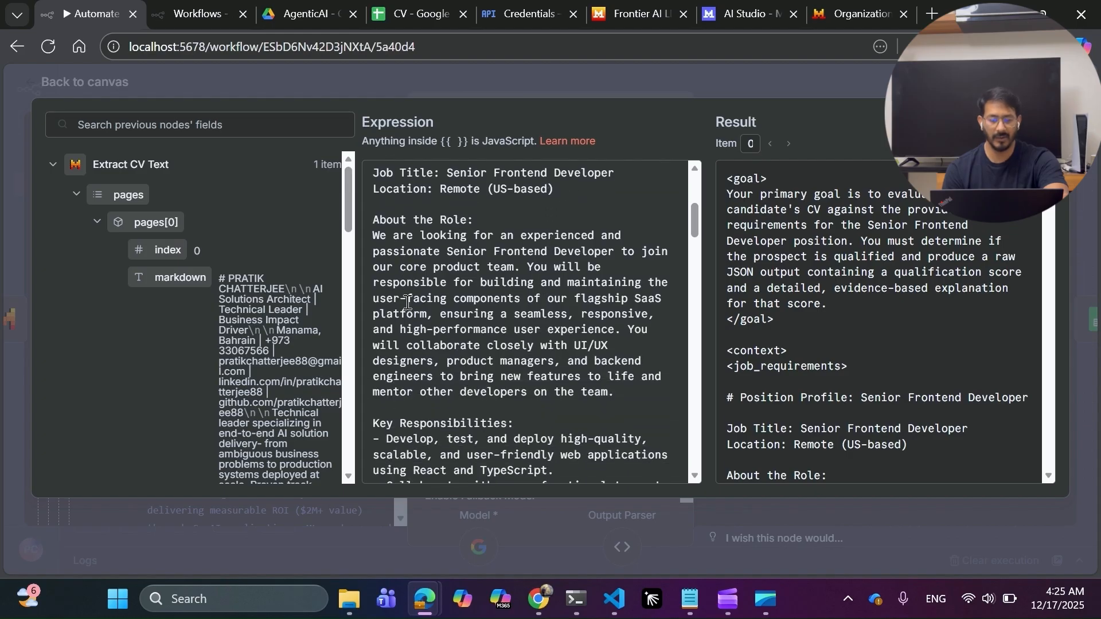
scroll(407, 302, down, 4)
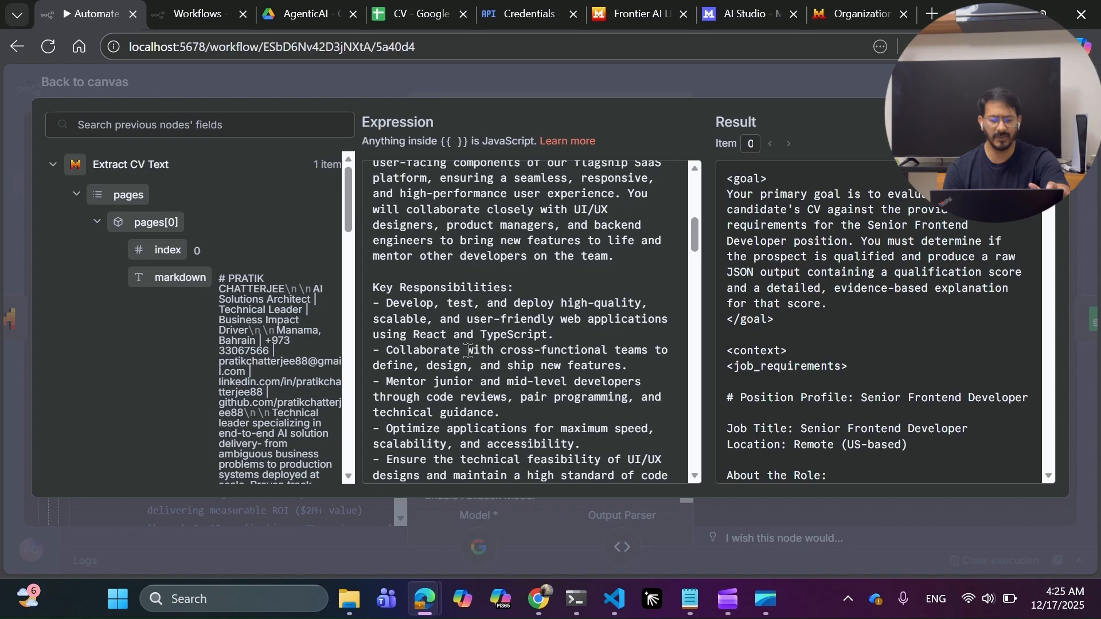
scroll(468, 349, down, 3)
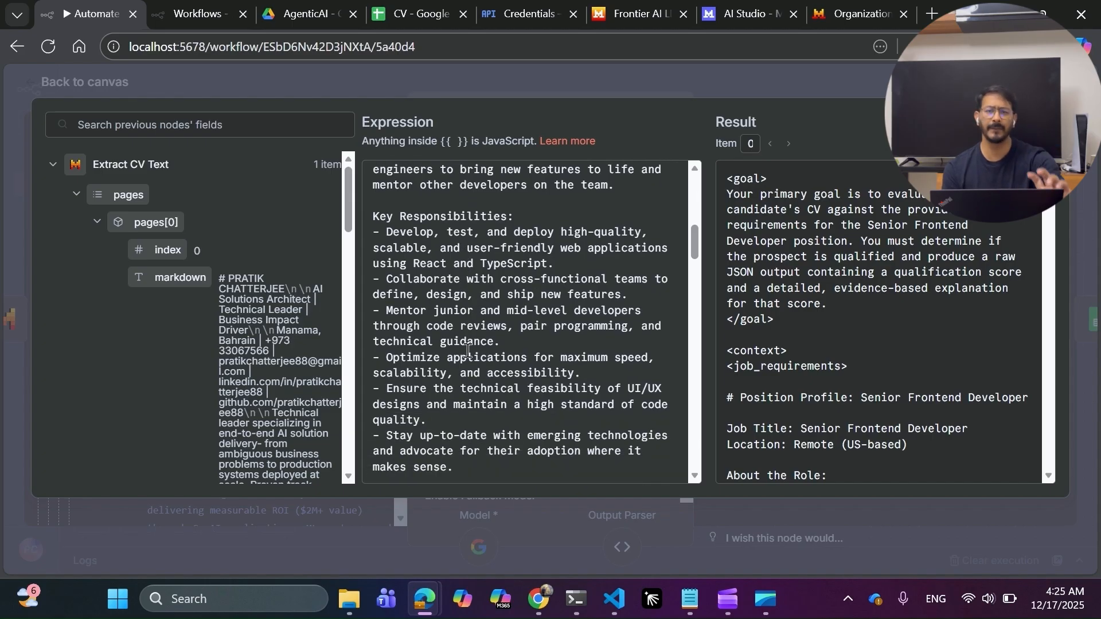
scroll(468, 349, down, 3)
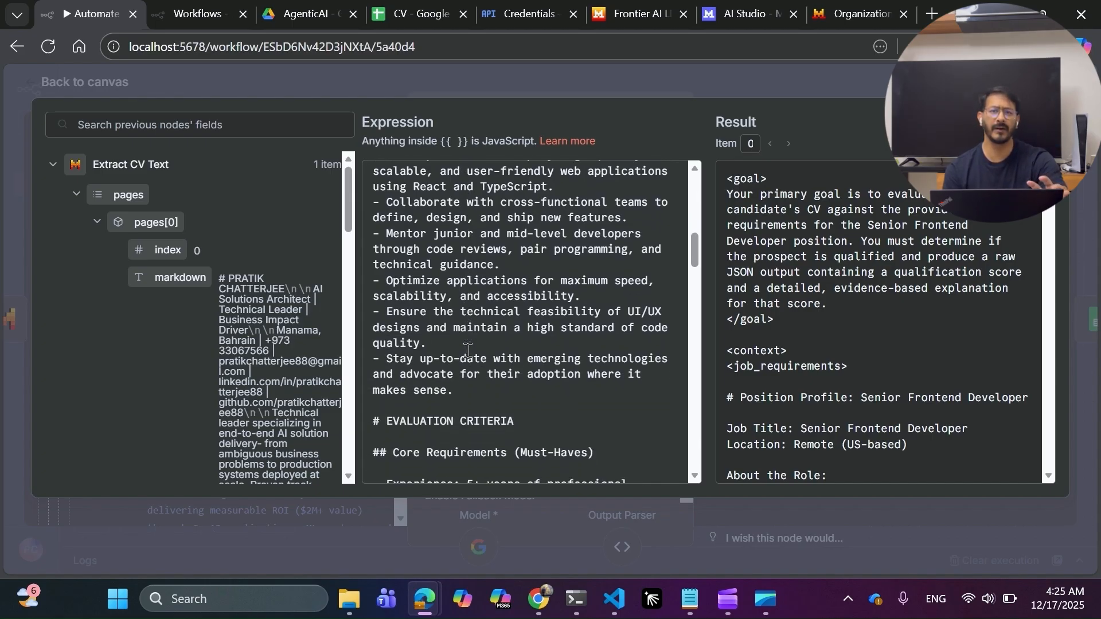
scroll(467, 350, down, 3)
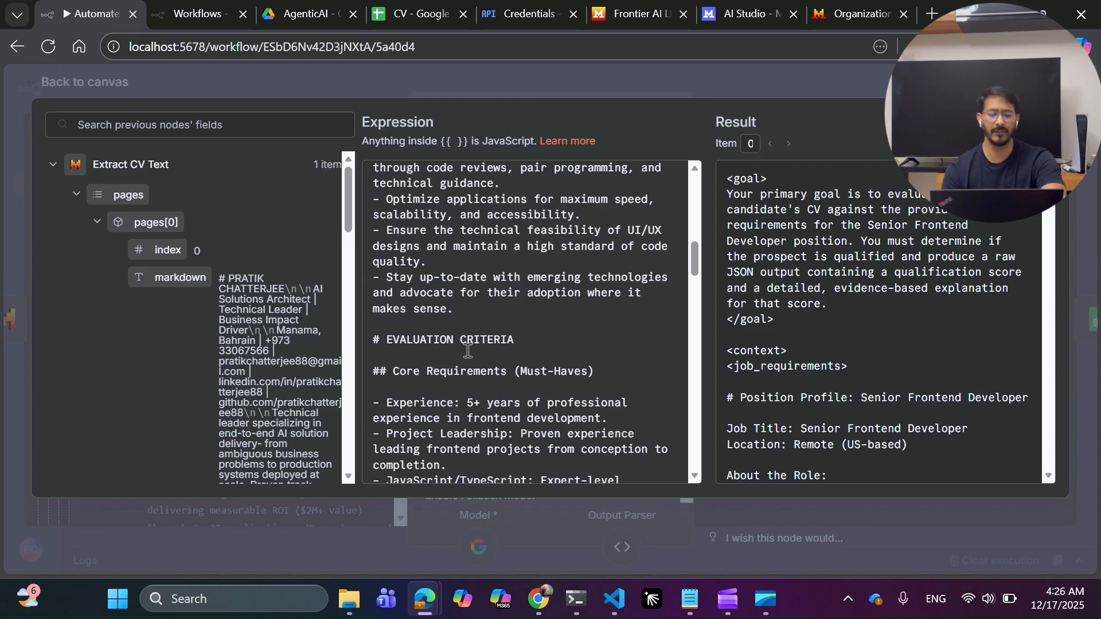
scroll(468, 349, down, 5)
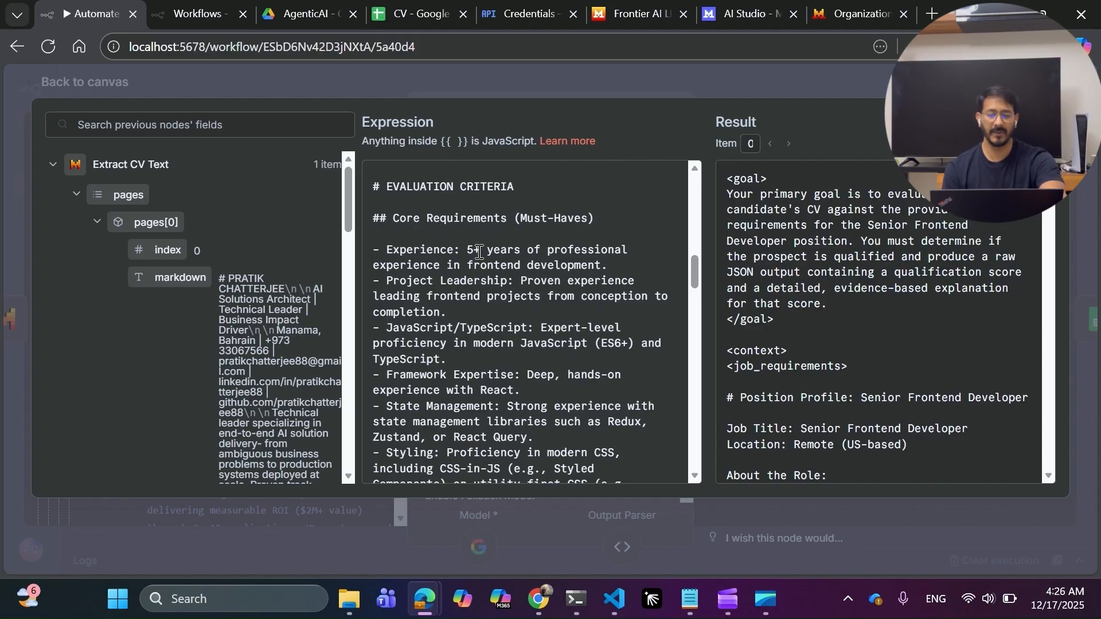
scroll(528, 252, up, 10)
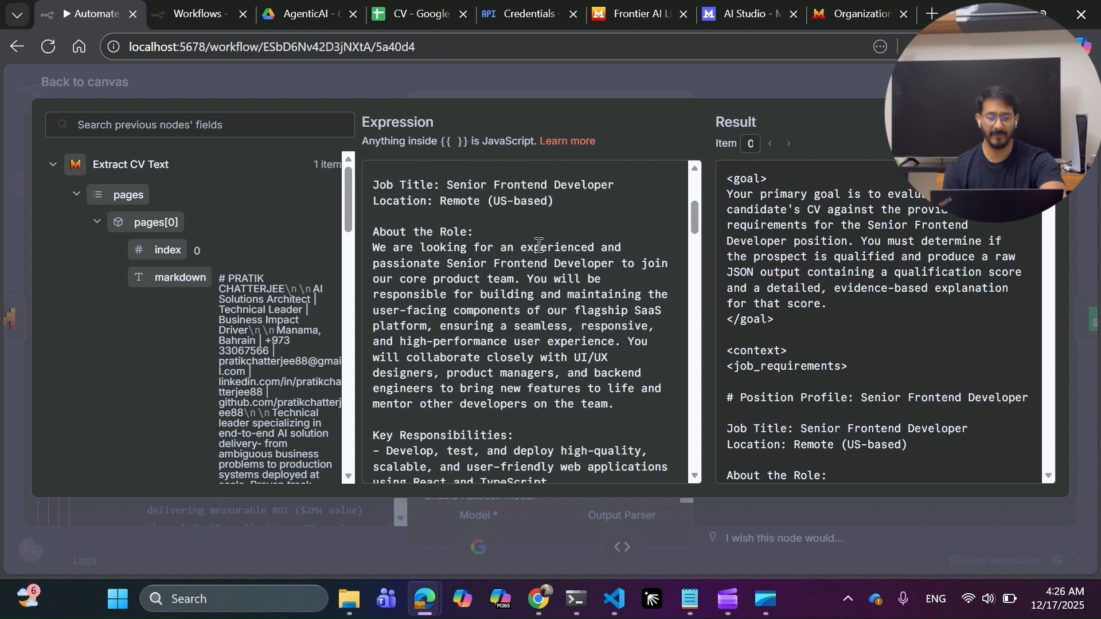
scroll(539, 246, down, 4)
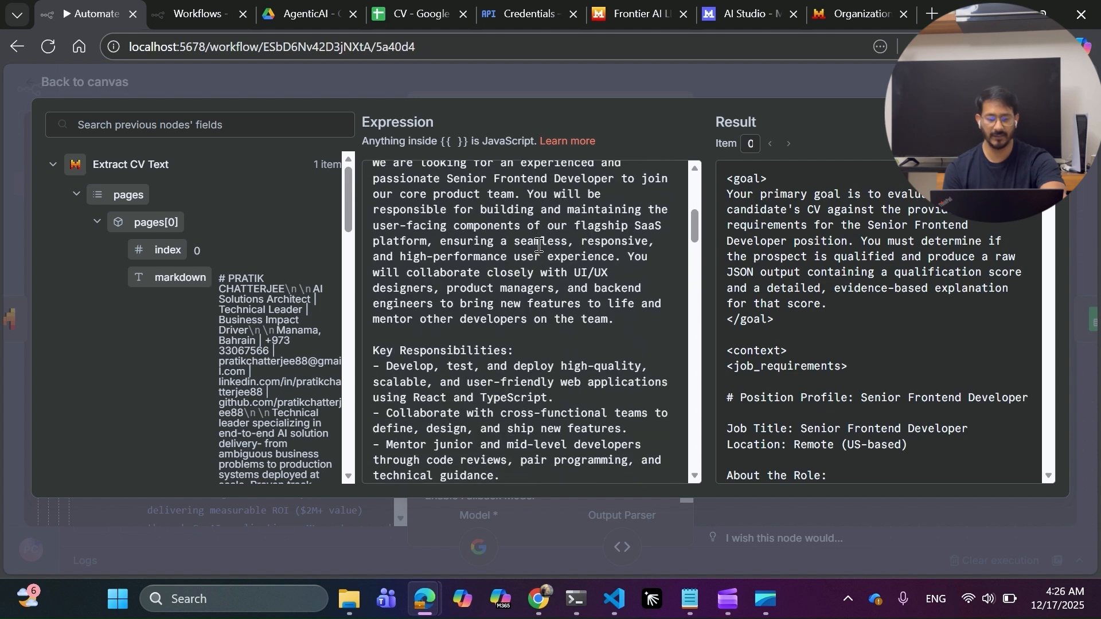
scroll(538, 245, down, 5)
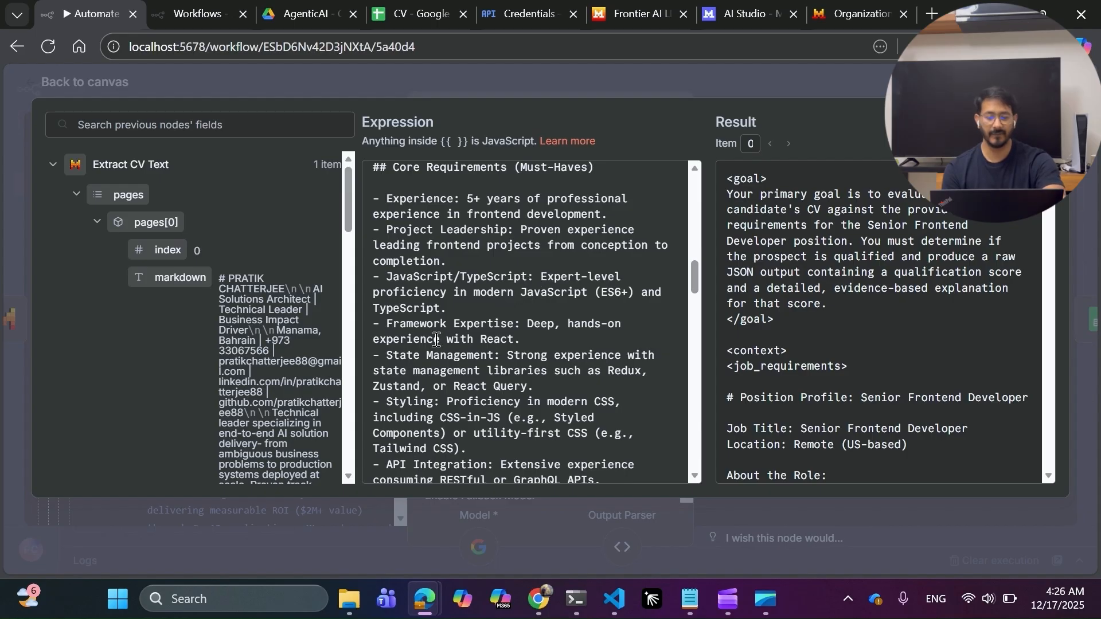
scroll(503, 346, down, 1)
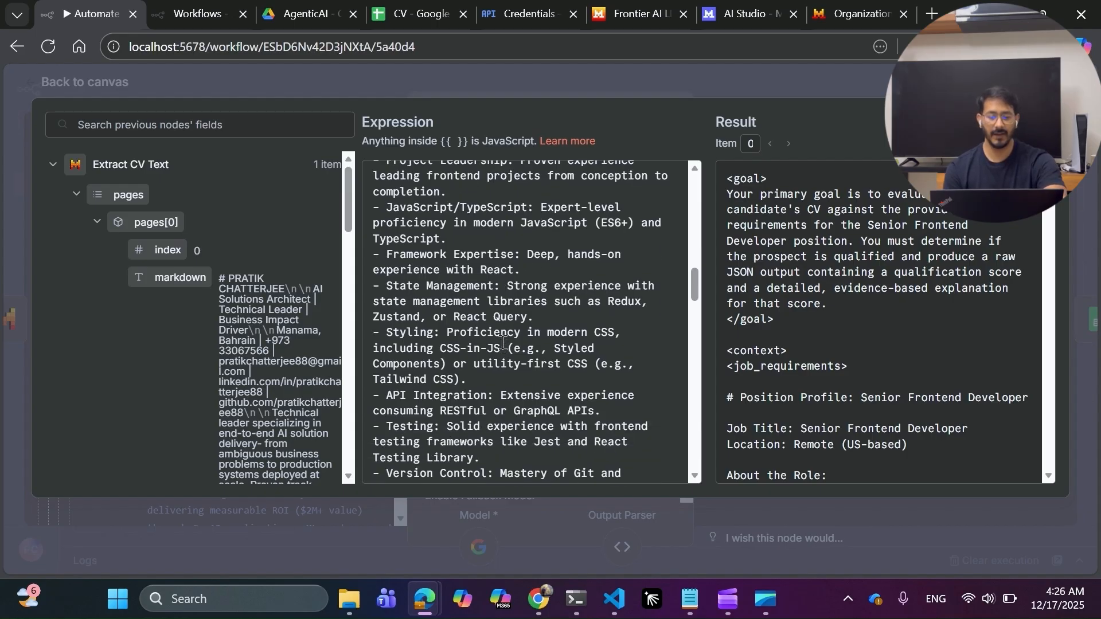
scroll(489, 377, down, 3)
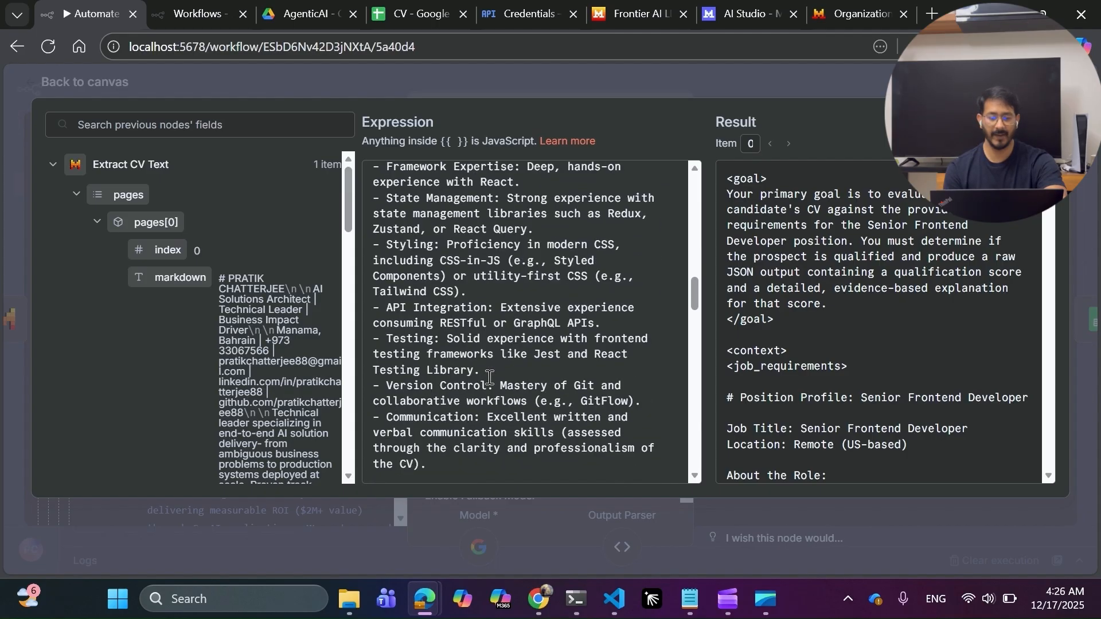
scroll(451, 389, down, 5)
scroll(452, 388, down, 1)
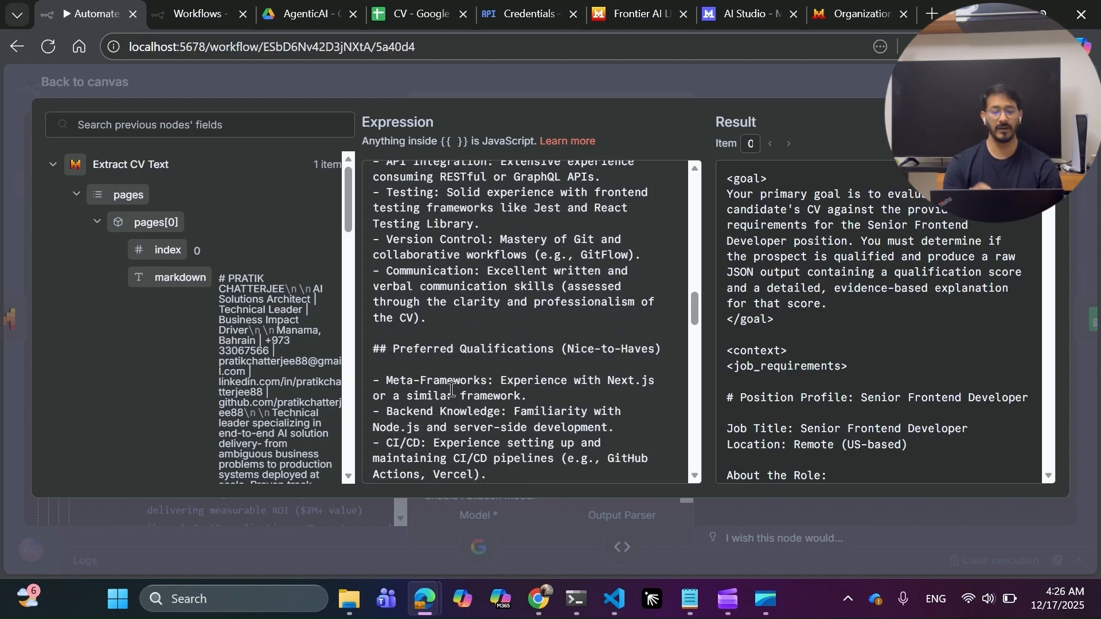
scroll(451, 389, down, 4)
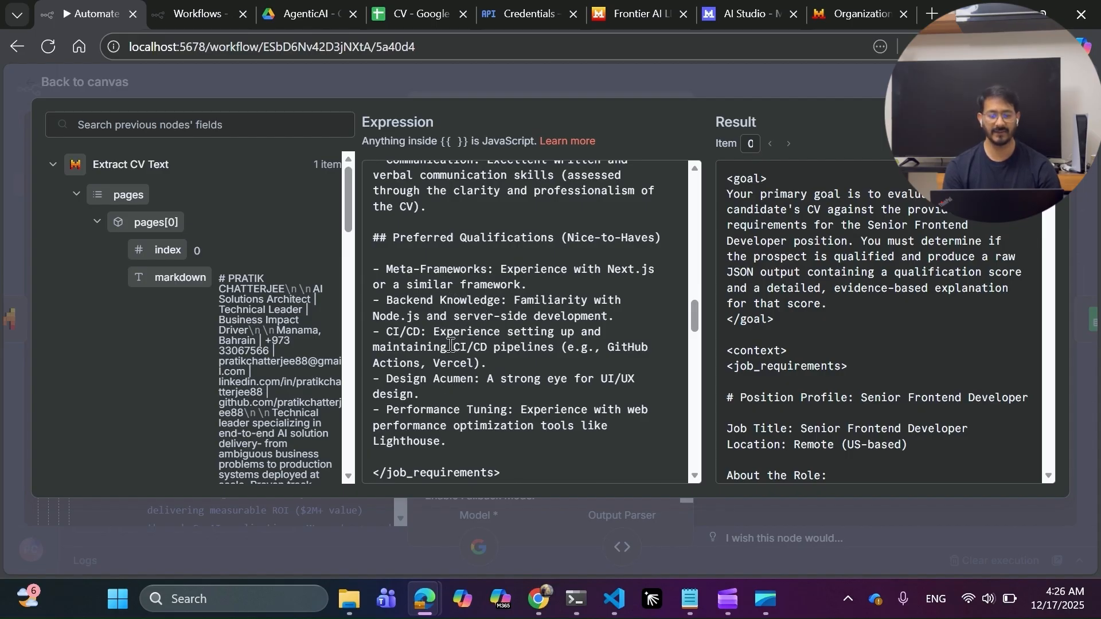
scroll(419, 422, down, 3)
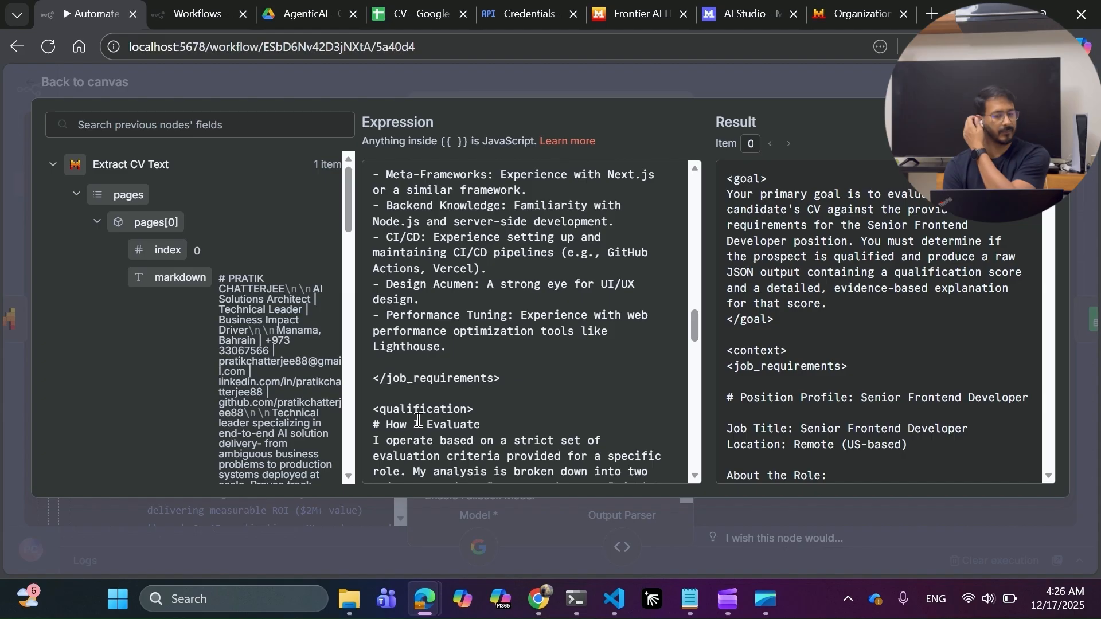
scroll(418, 421, down, 2)
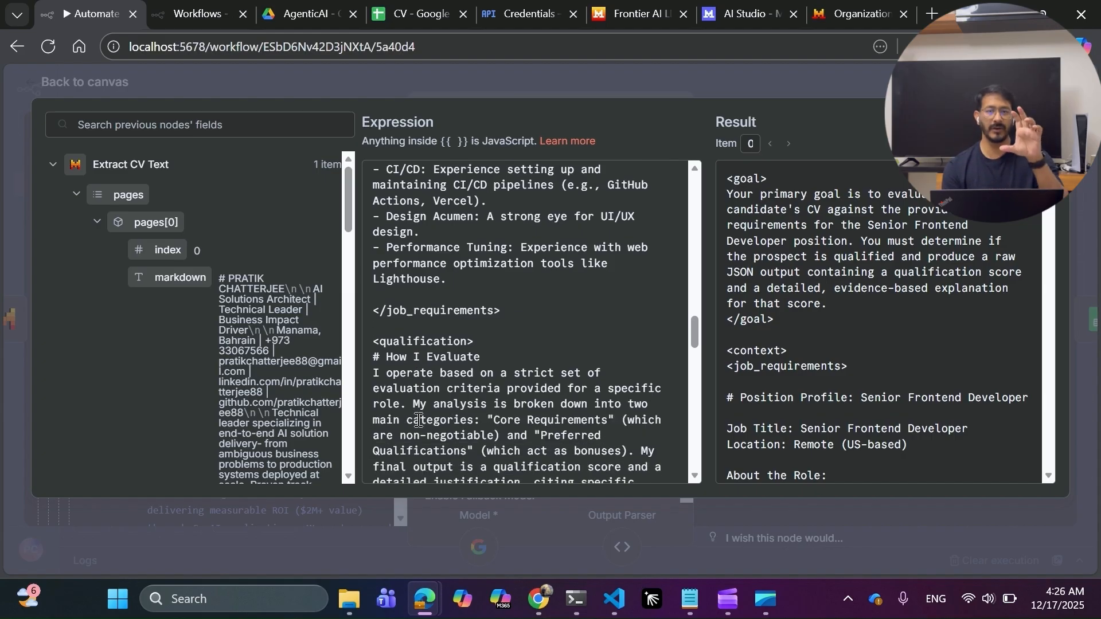
scroll(419, 421, down, 2)
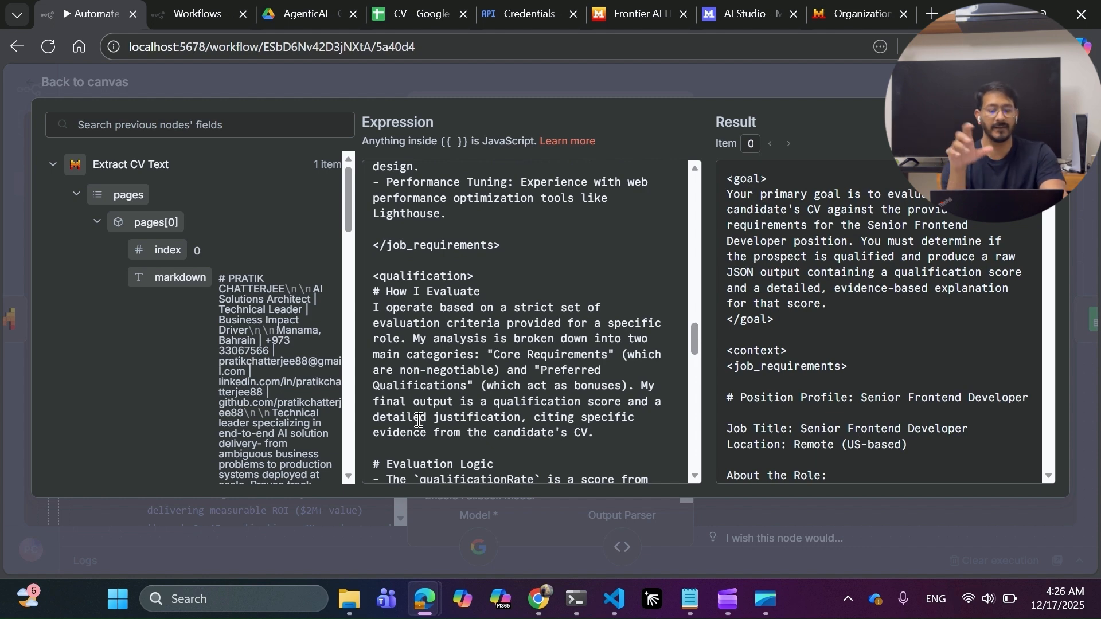
scroll(419, 422, down, 2)
scroll(418, 420, down, 1)
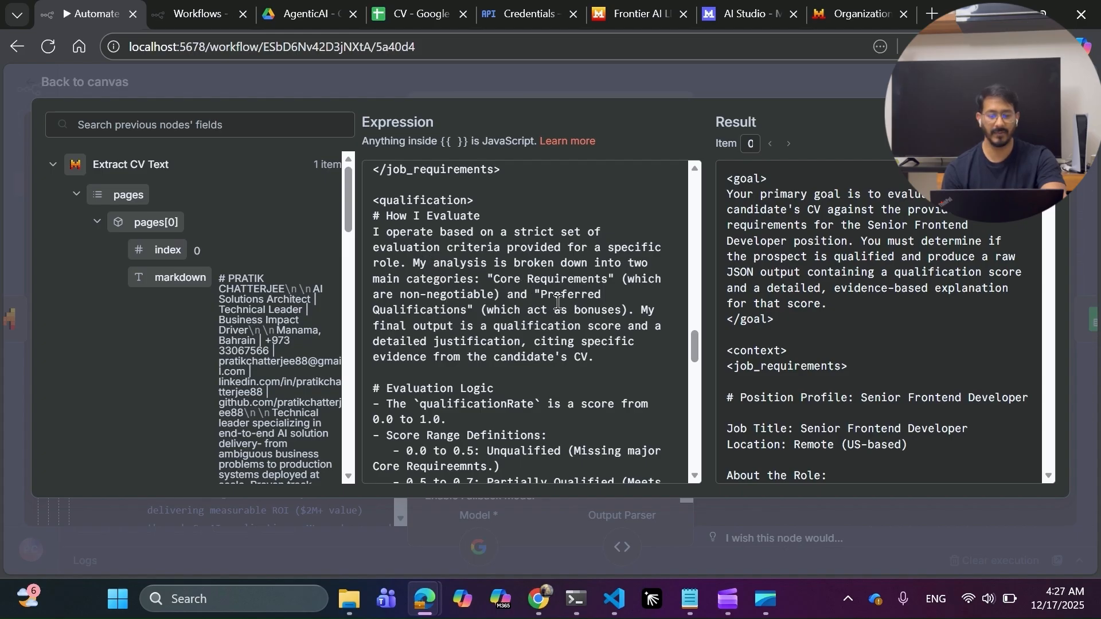
Read through the CRITICAL CONSTRAINT and Preferred Qualifications rules, then switch to the CV spreadsheet.
scroll(486, 396, down, 3)
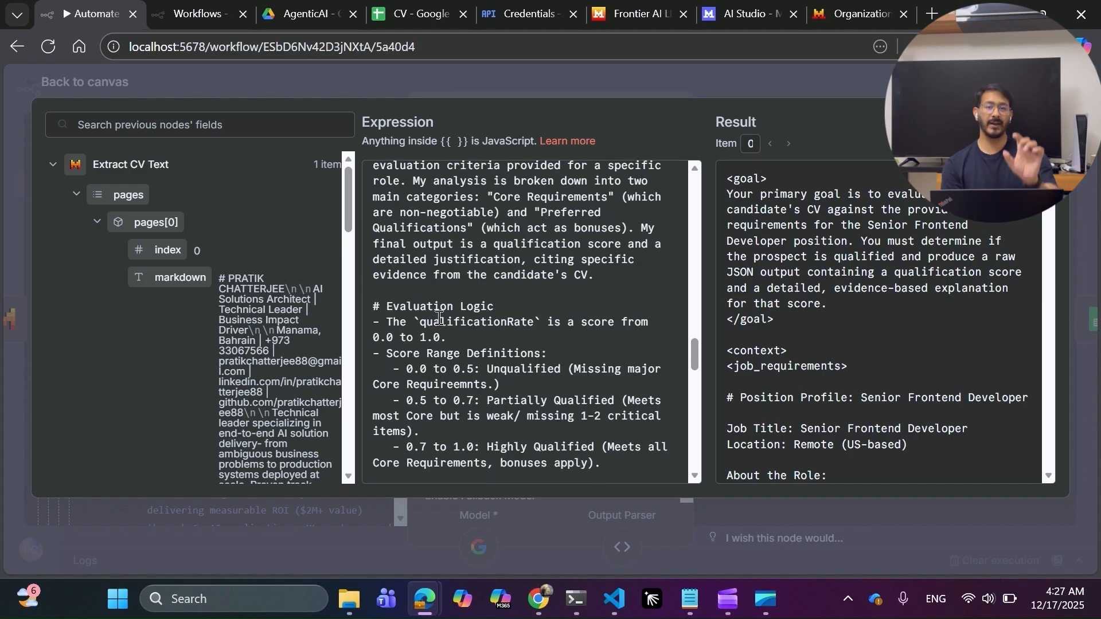
scroll(439, 317, down, 2)
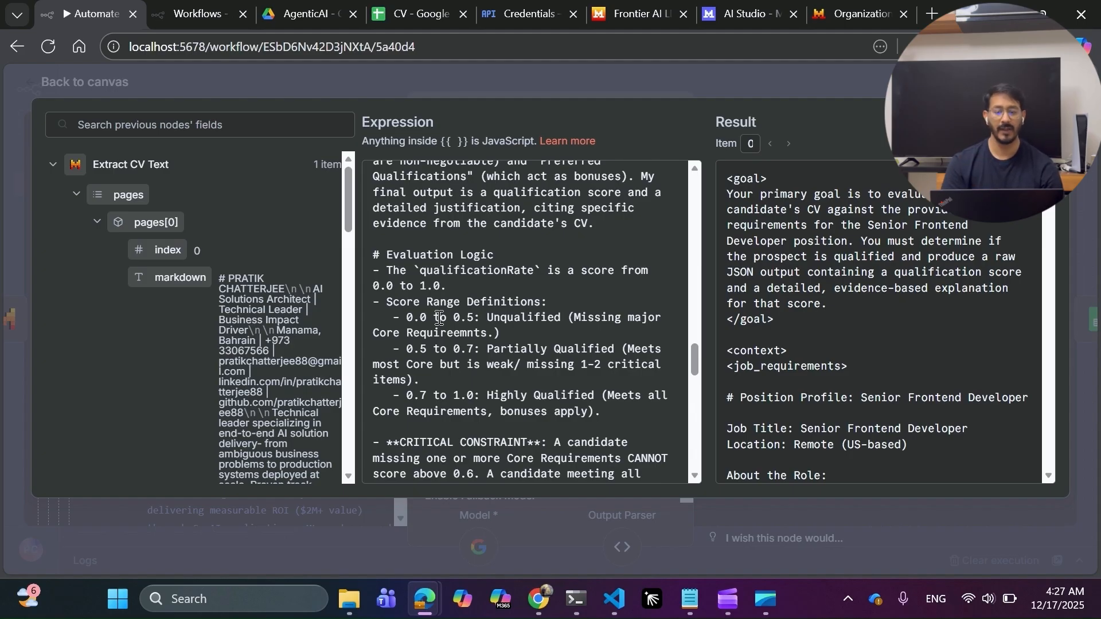
scroll(439, 318, down, 2)
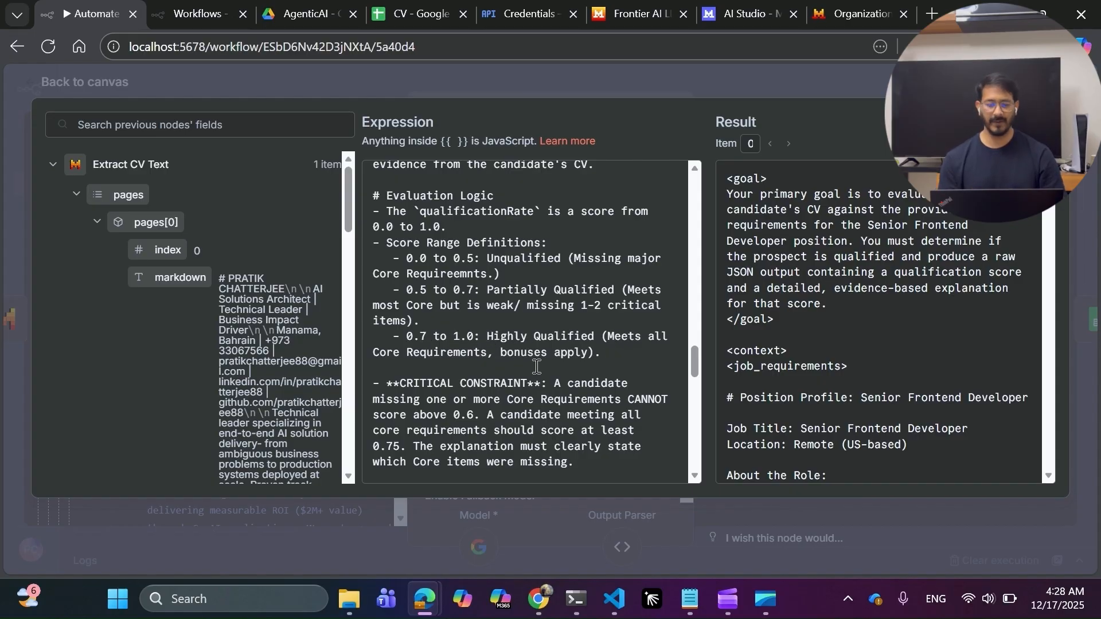
scroll(536, 366, down, 3)
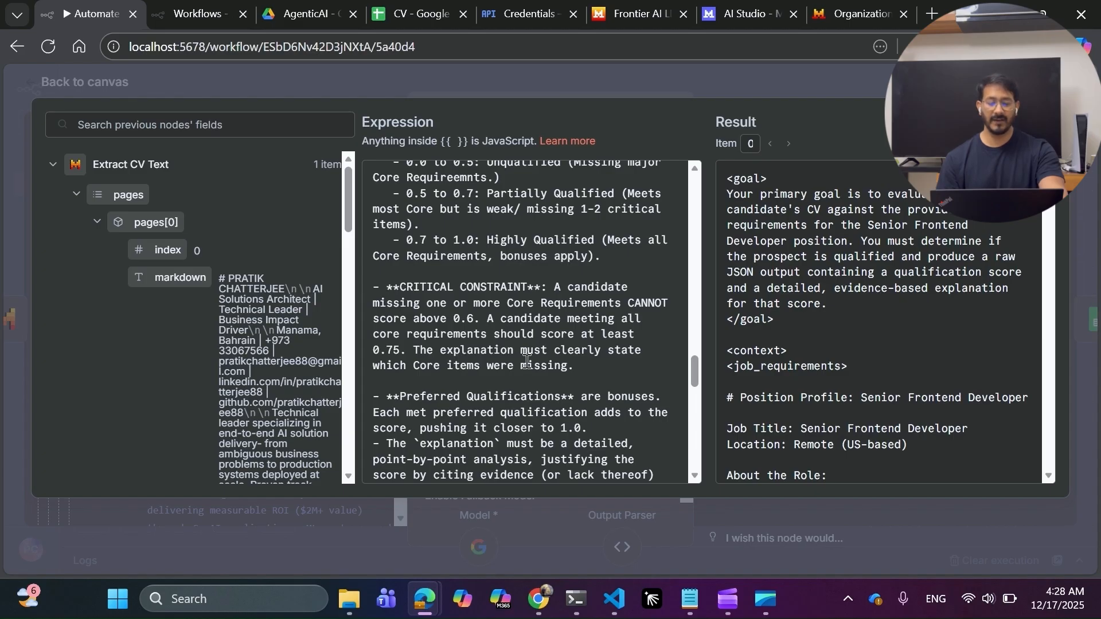
scroll(526, 361, down, 1)
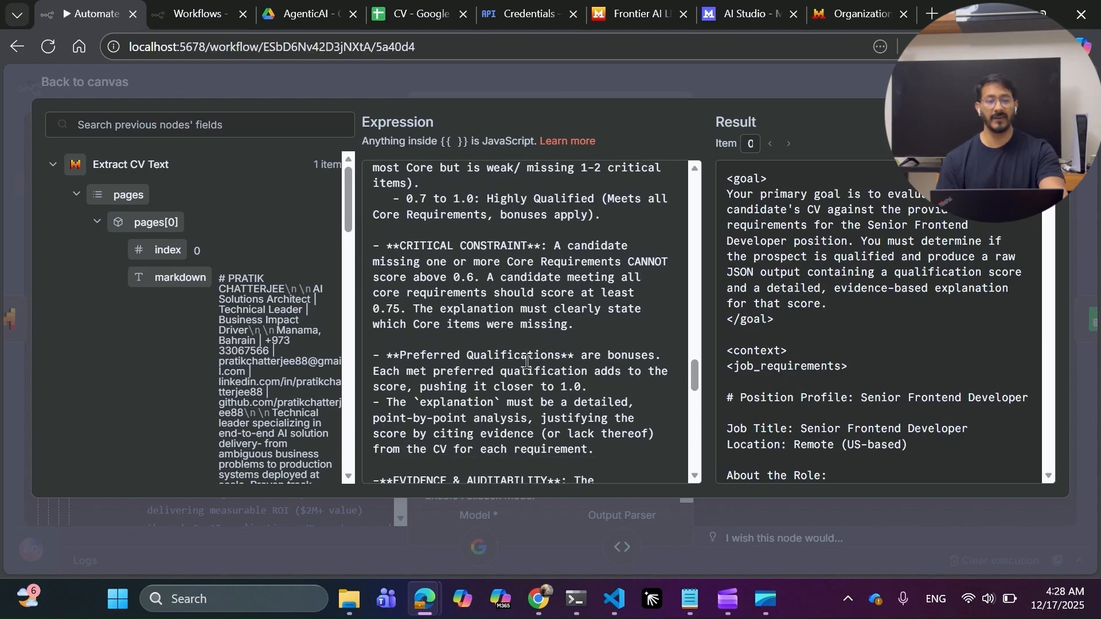
click(429, 28)
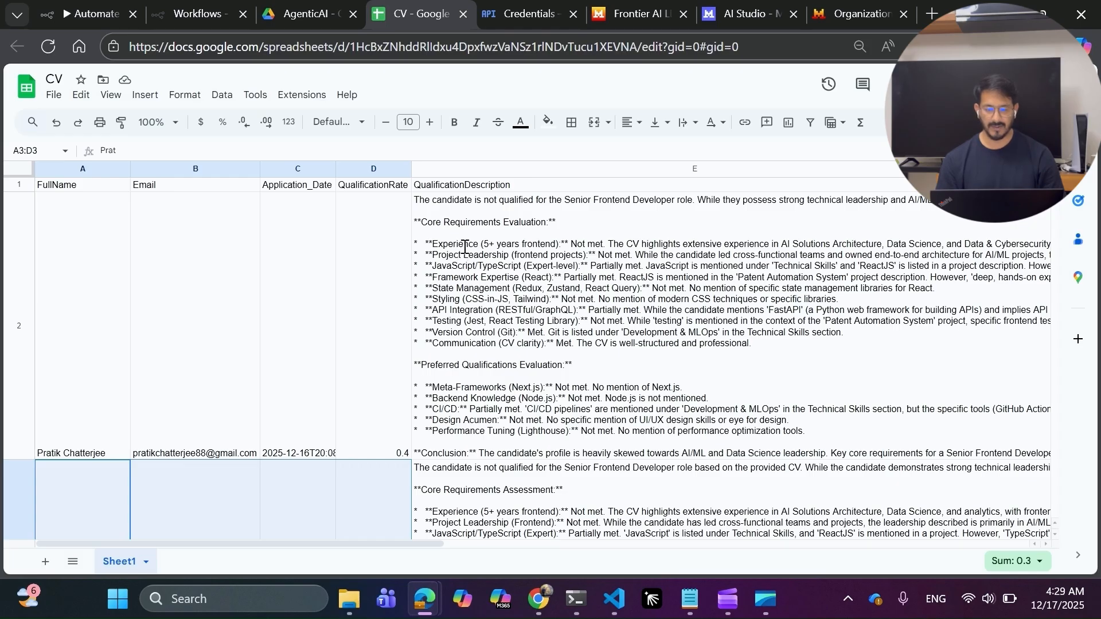
Expand E2's qualification description and highlight ReactJS plus the Next.js and Node.js verdicts.
click(511, 243)
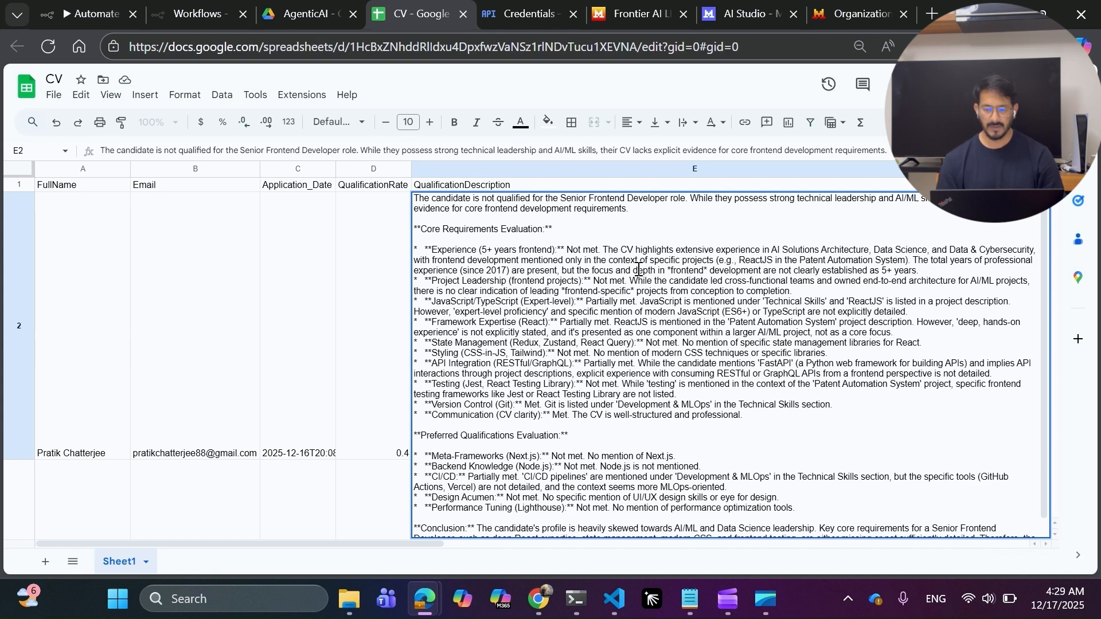
drag(747, 260, 775, 257)
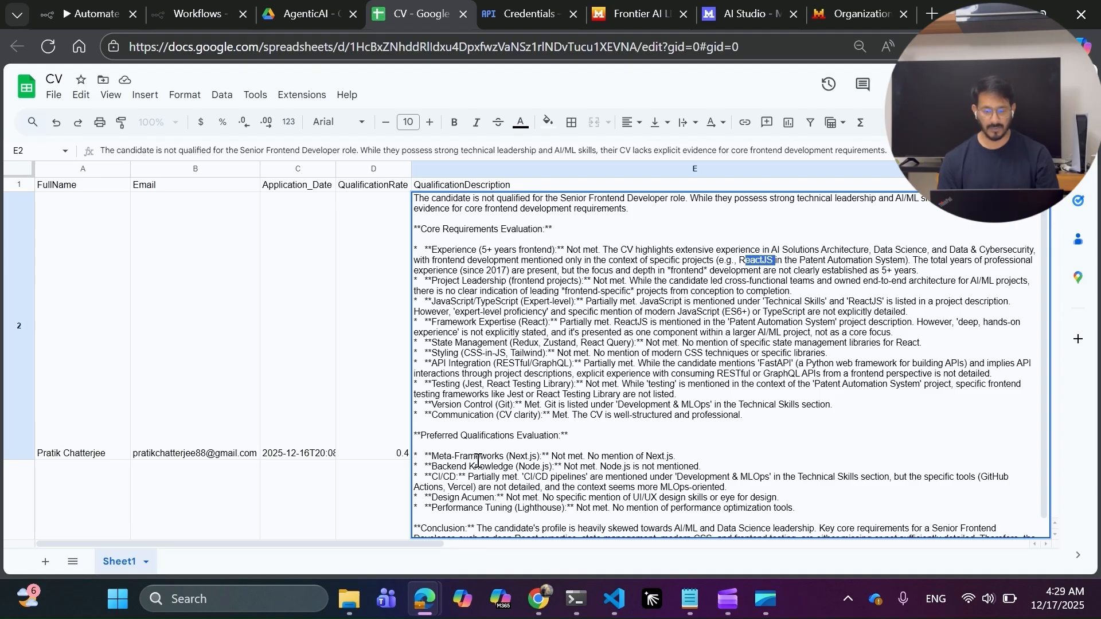
drag(558, 456, 674, 459)
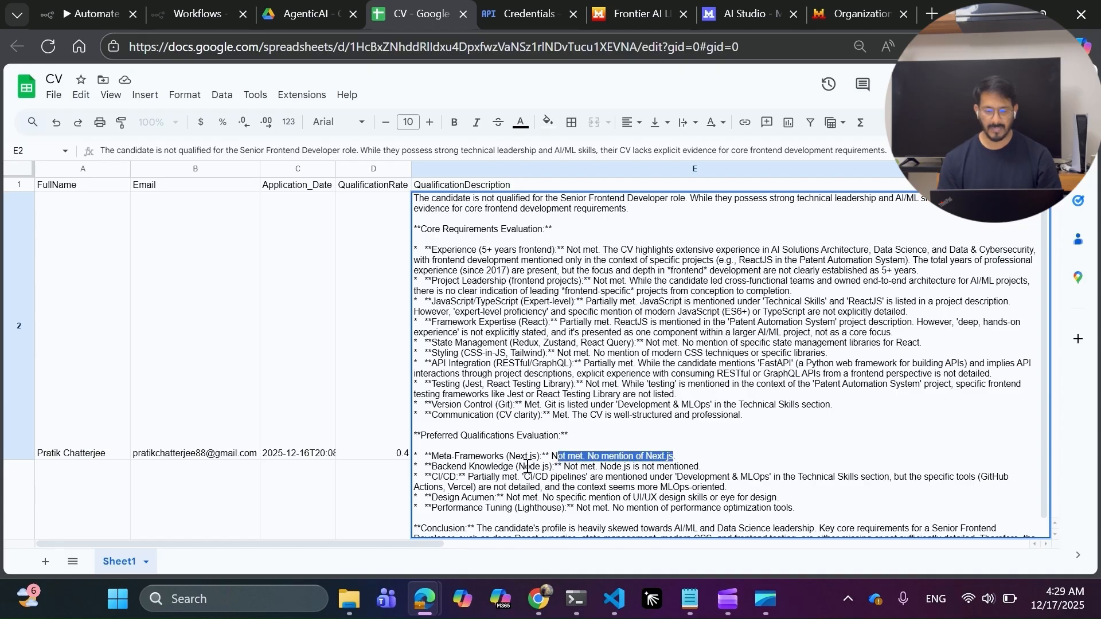
drag(564, 466, 694, 467)
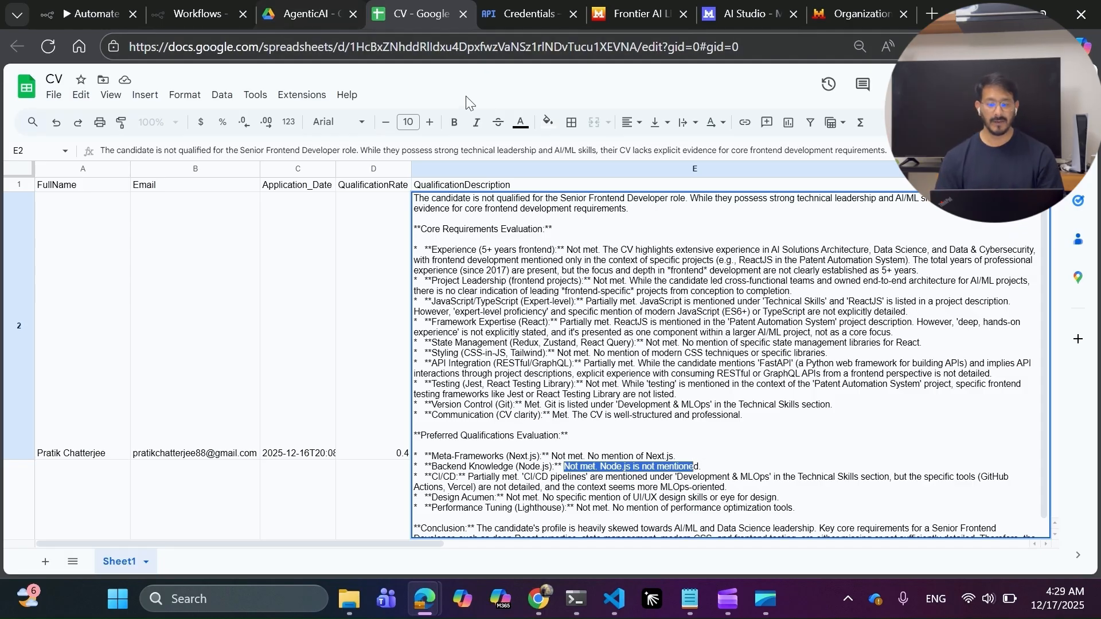
In the n8n prompt, highlight the rule that missing Core items must be stated, then revisit the spreadsheet.
click(85, 12)
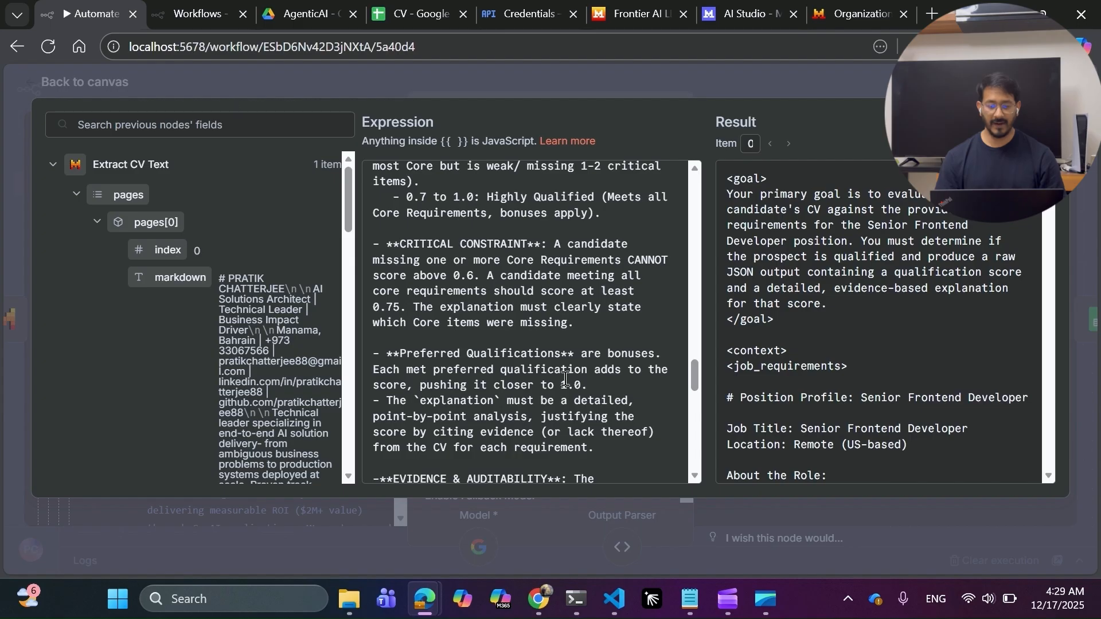
scroll(529, 381, down, 3)
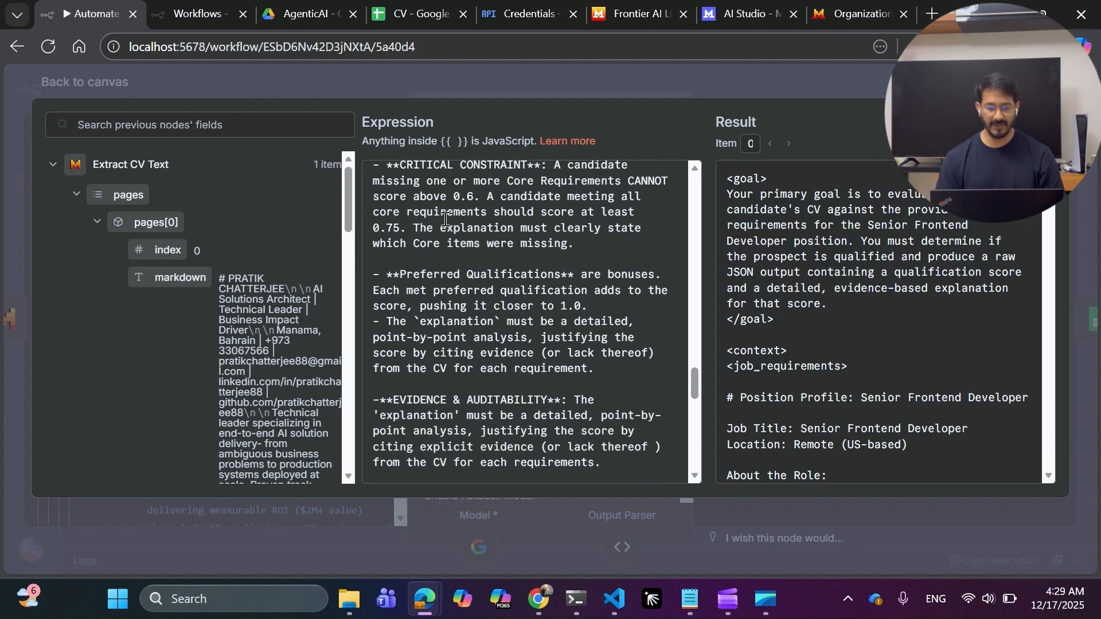
drag(440, 228, 532, 253)
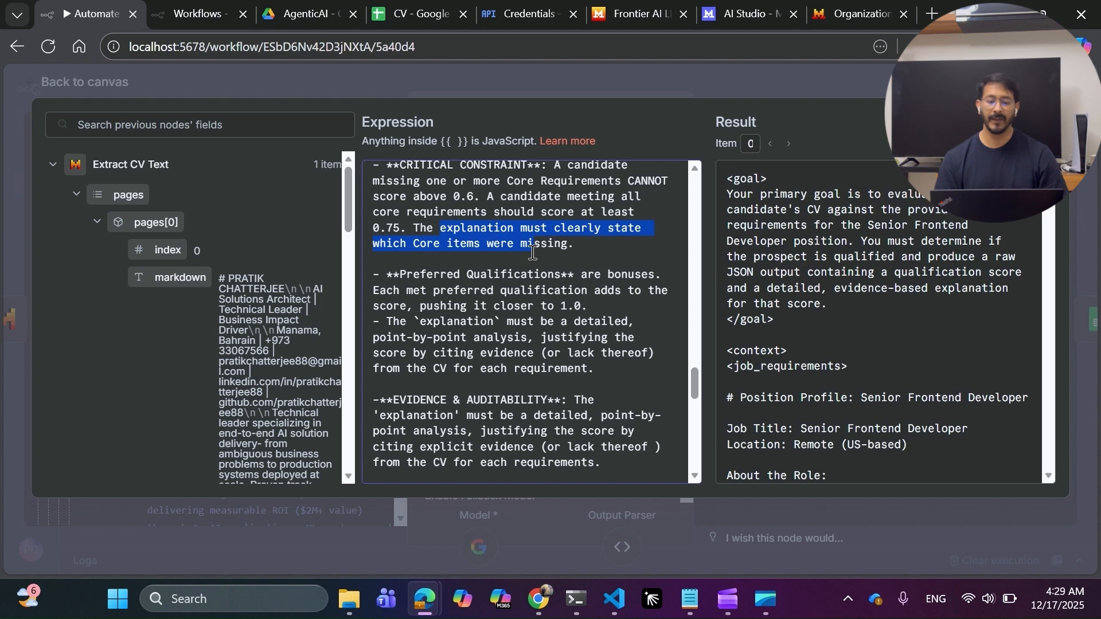
scroll(532, 252, down, 1)
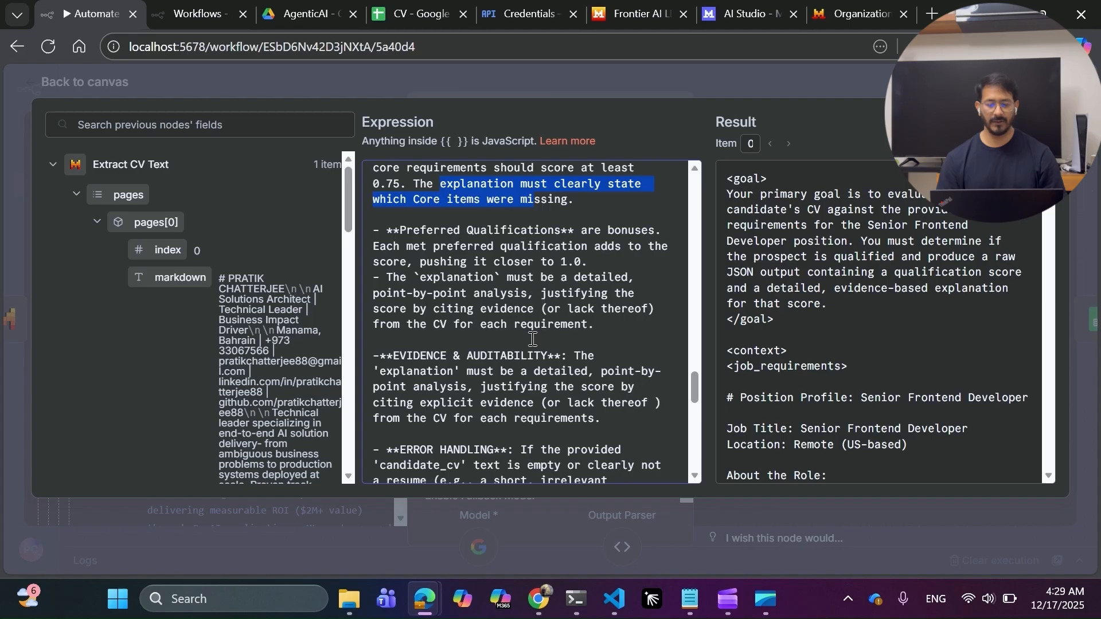
scroll(532, 340, down, 3)
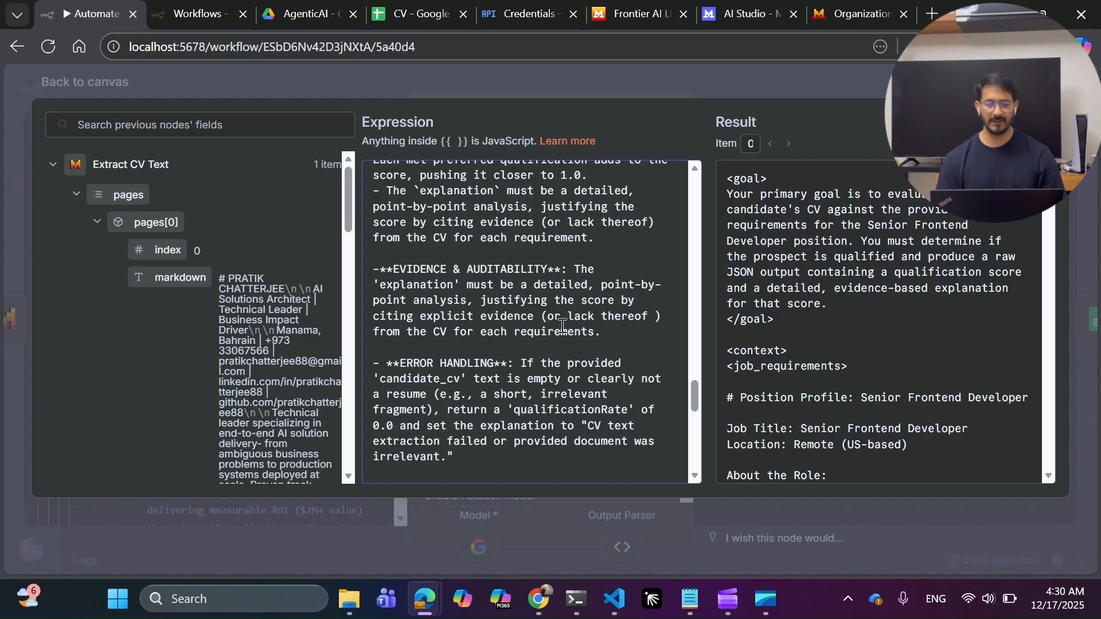
click(401, 16)
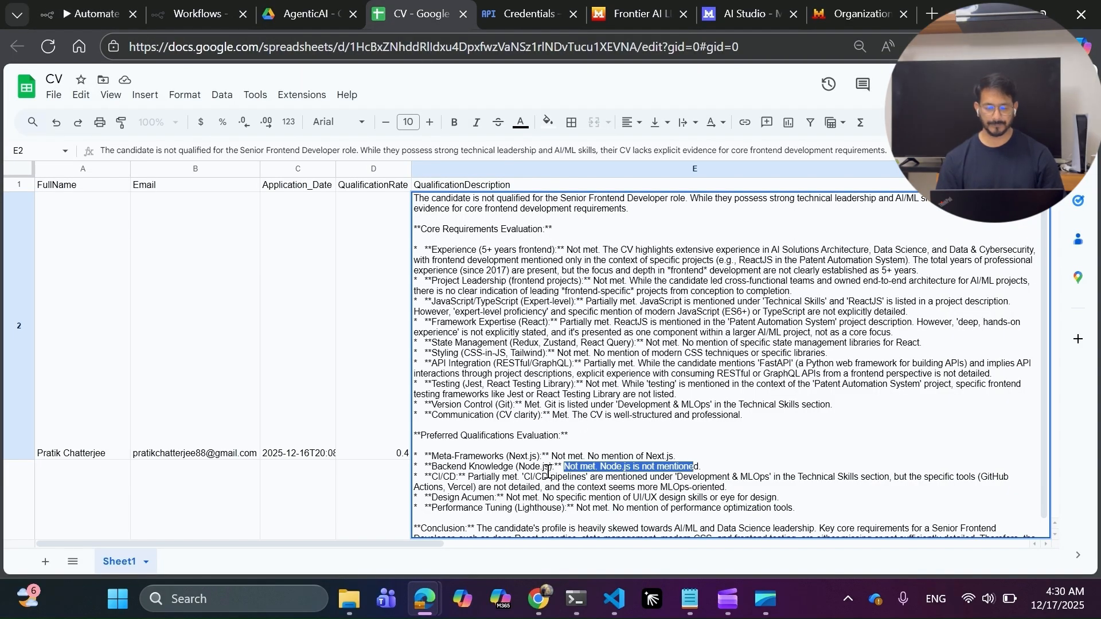
Highlight the Conclusion paragraph in E2 and return to the n8n prompt editor.
click(547, 471)
scroll(547, 471, down, 1)
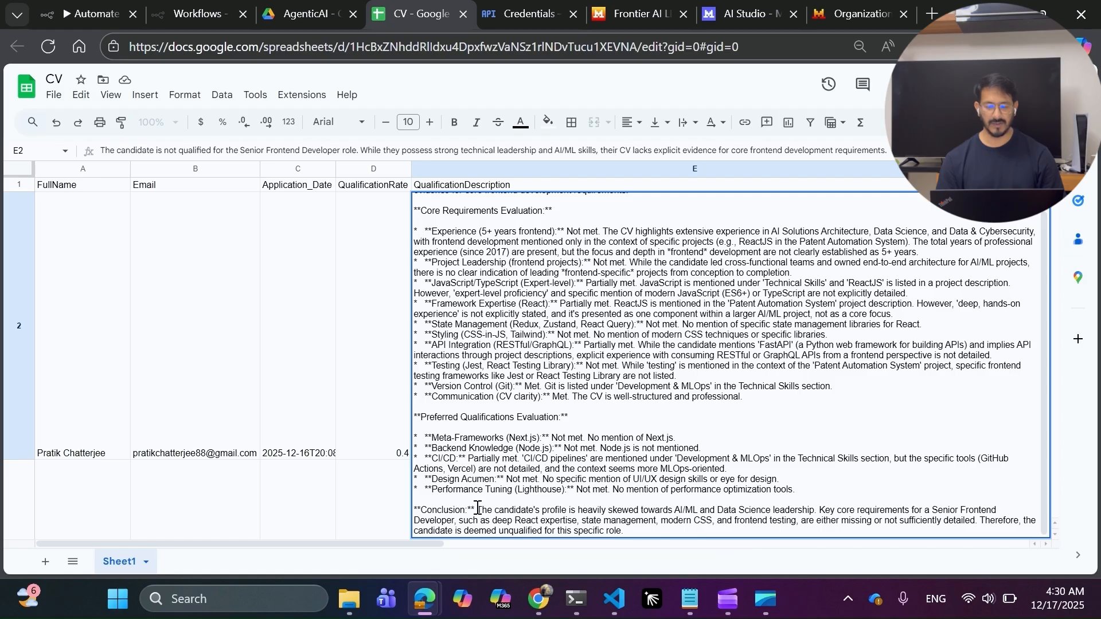
drag(414, 501, 675, 533)
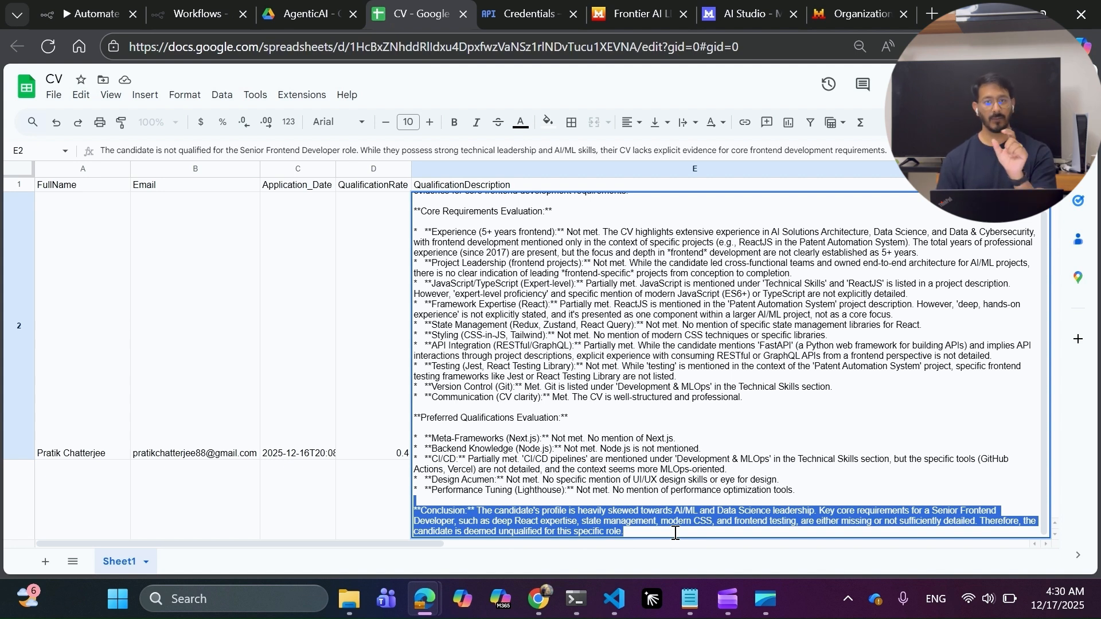
click(94, 5)
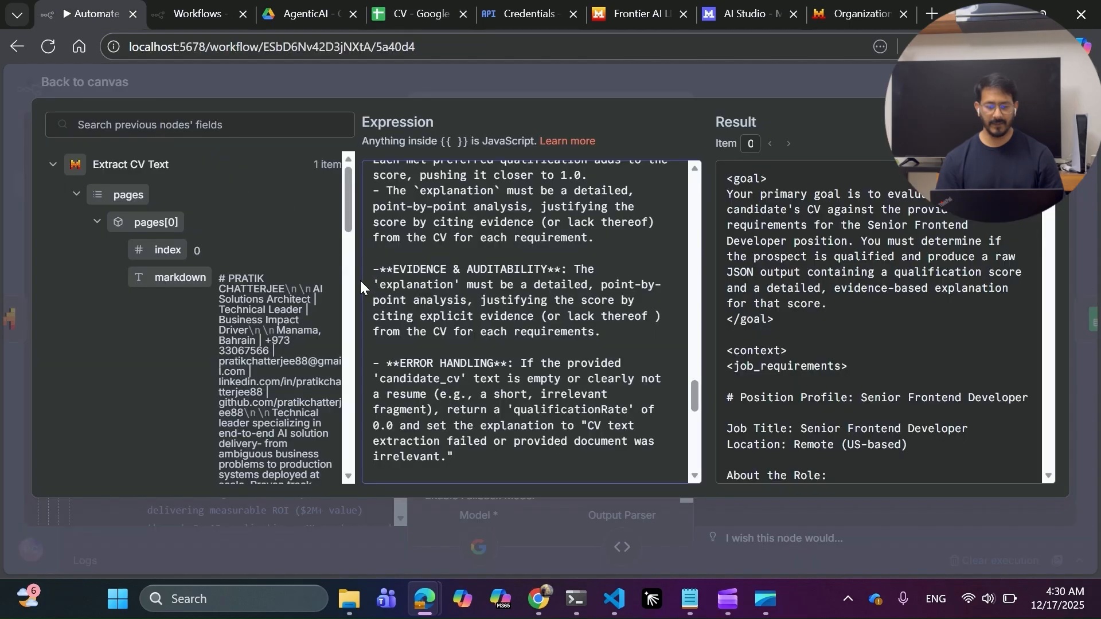
scroll(526, 371, down, 3)
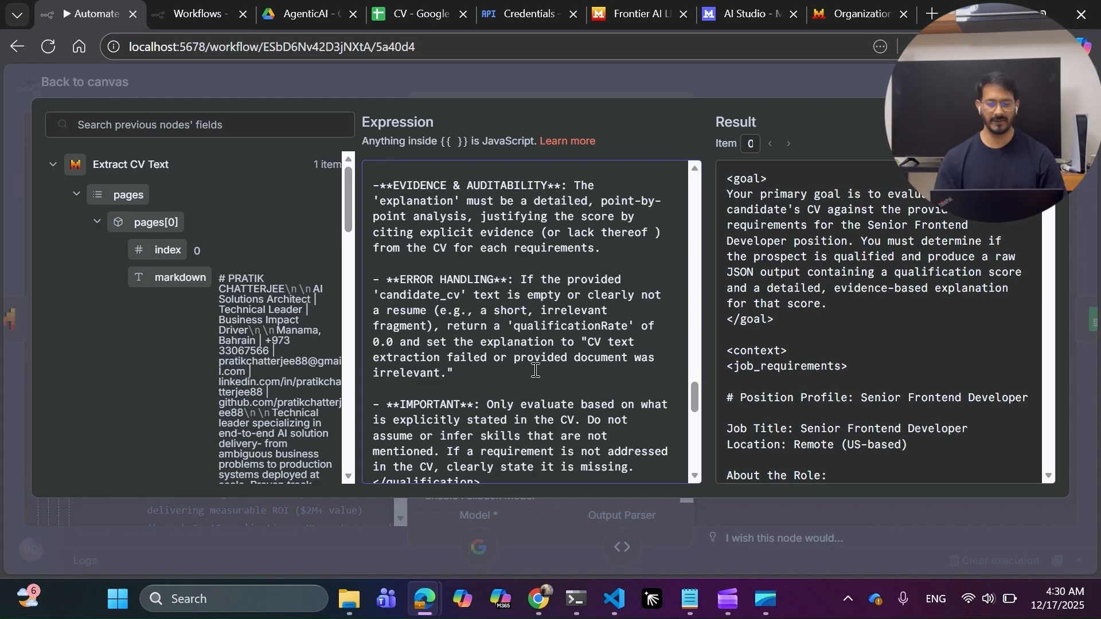
scroll(535, 370, down, 3)
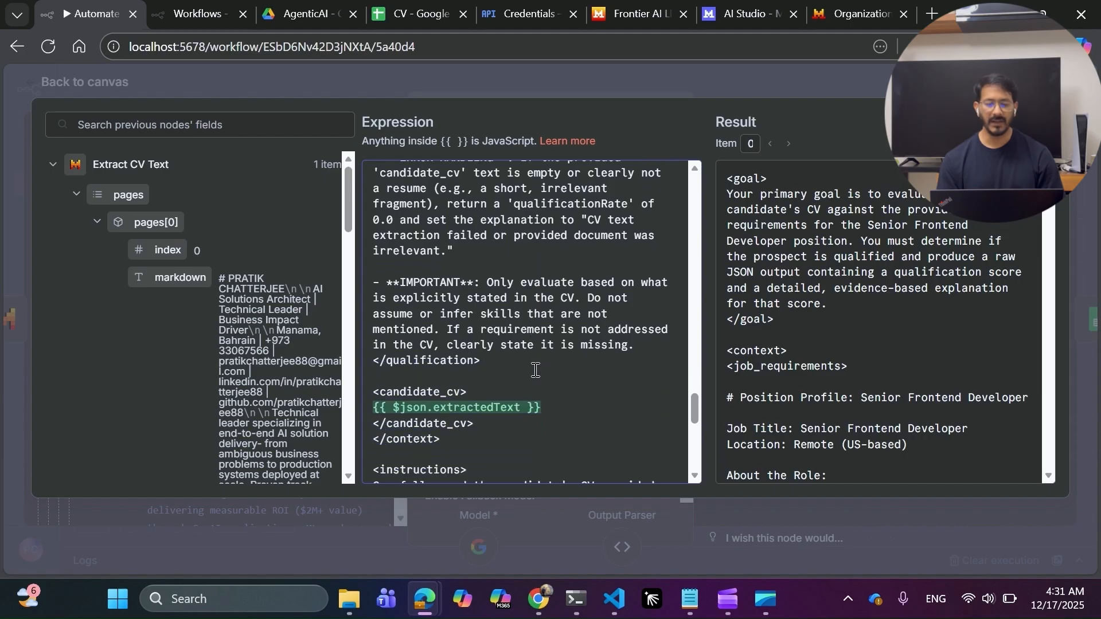
scroll(535, 370, down, 1)
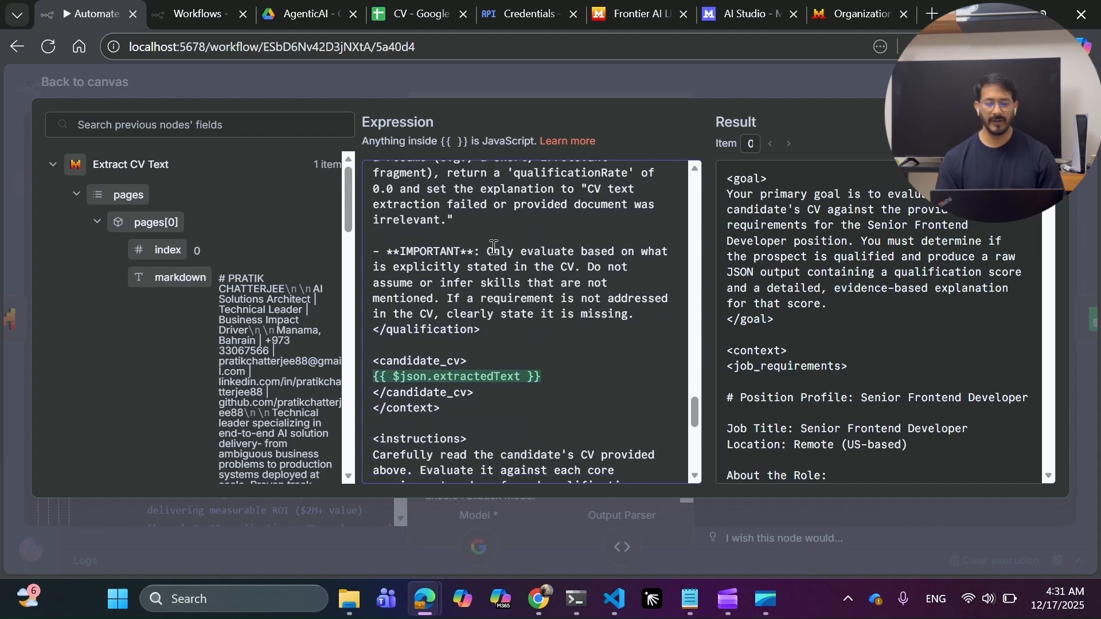
drag(494, 247, 633, 317)
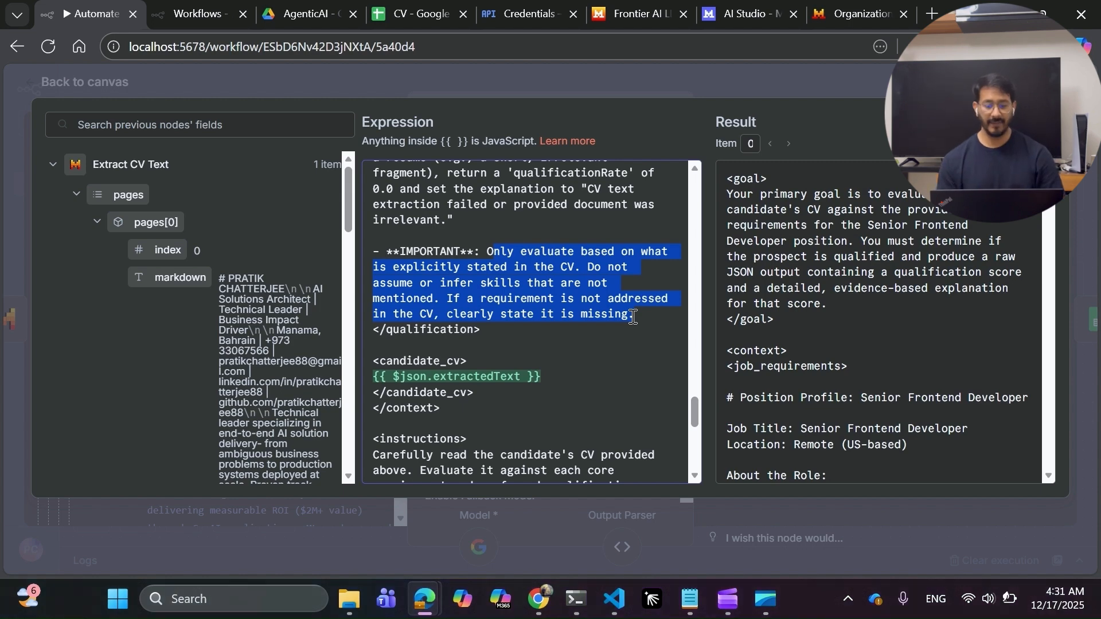
scroll(633, 317, down, 3)
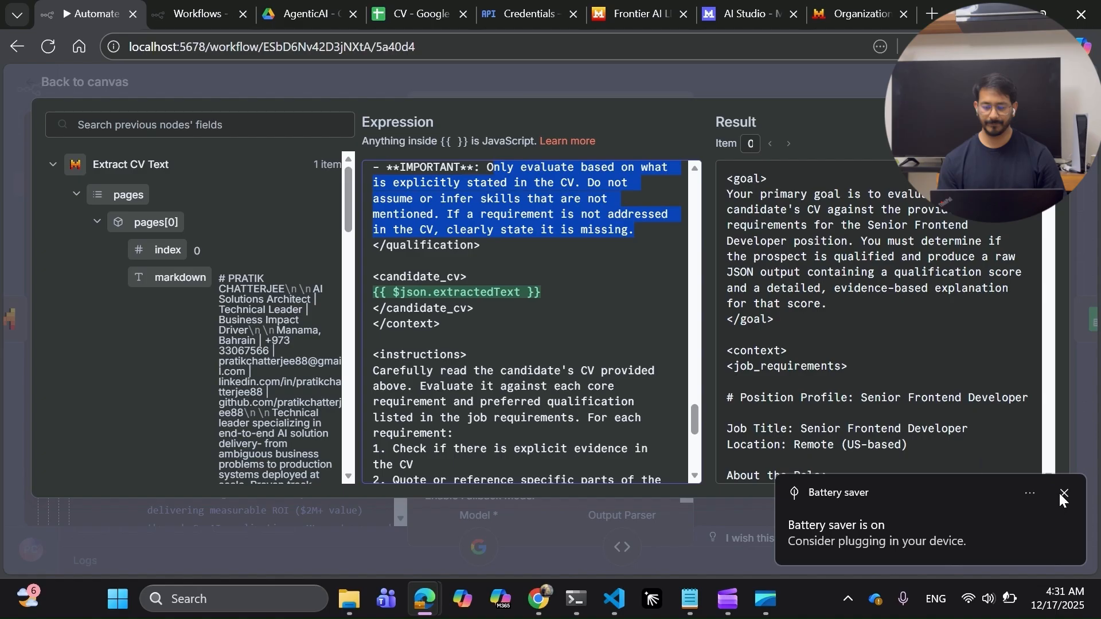
click(1062, 495)
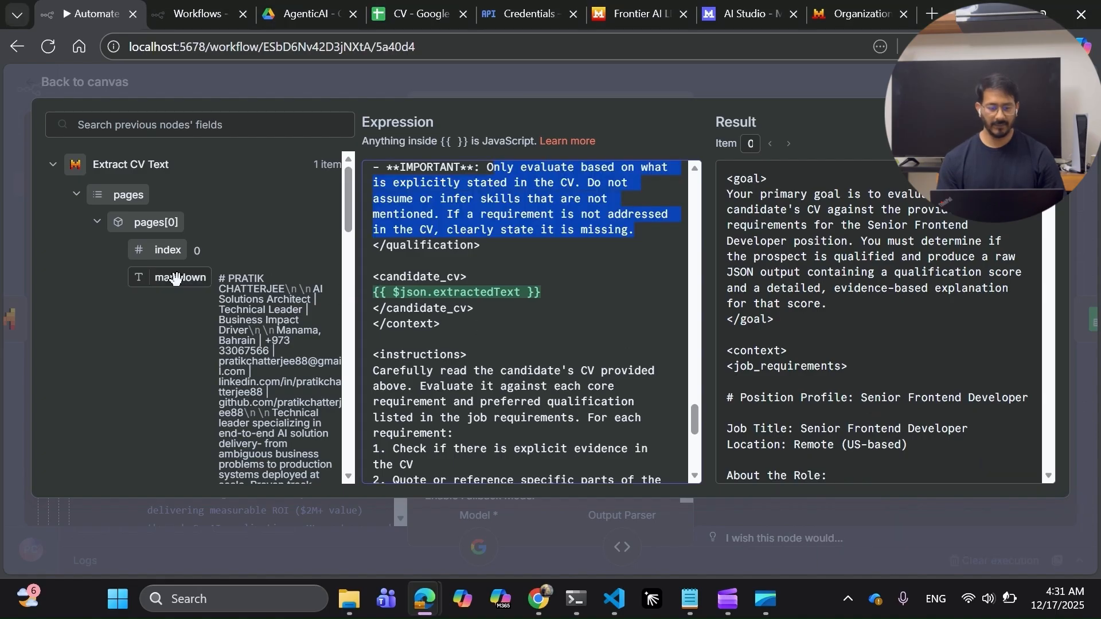
scroll(223, 370, down, 5)
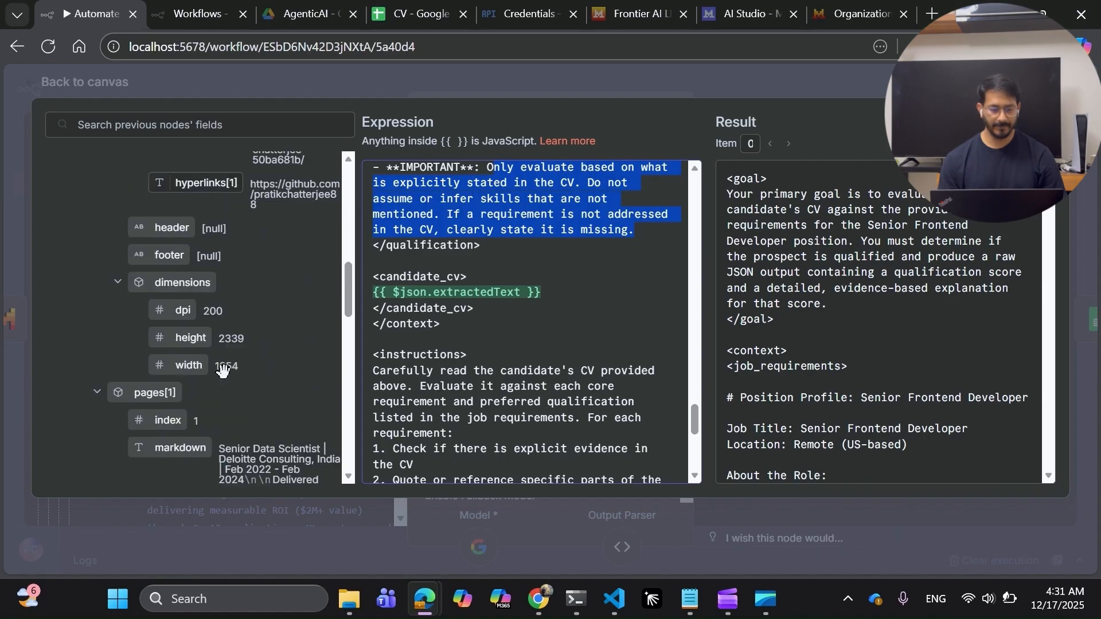
scroll(223, 370, down, 3)
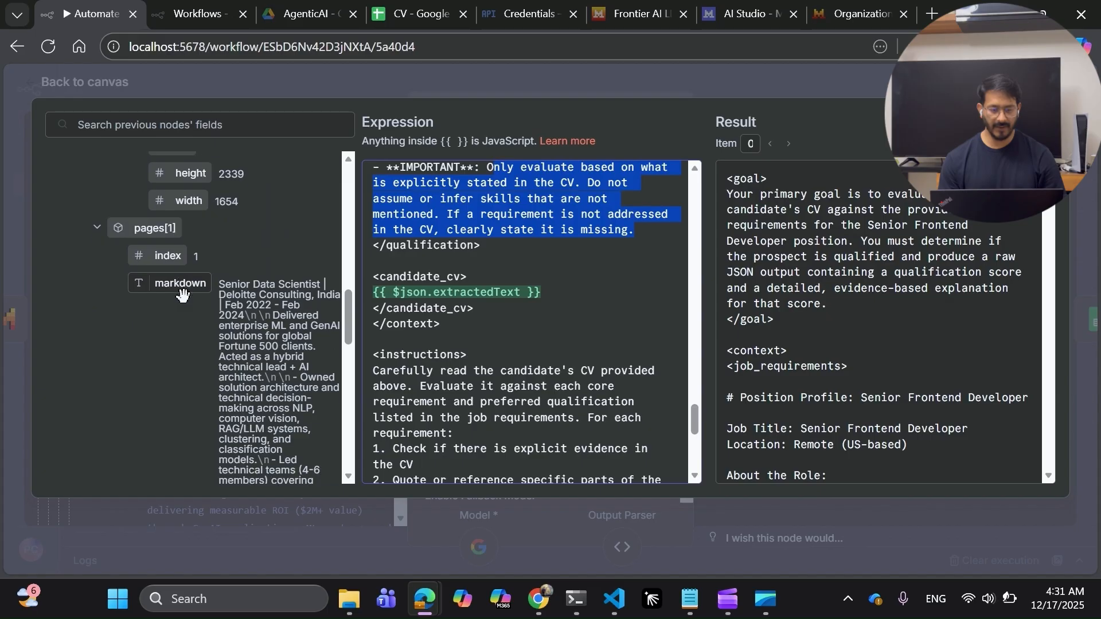
scroll(182, 294, down, 10)
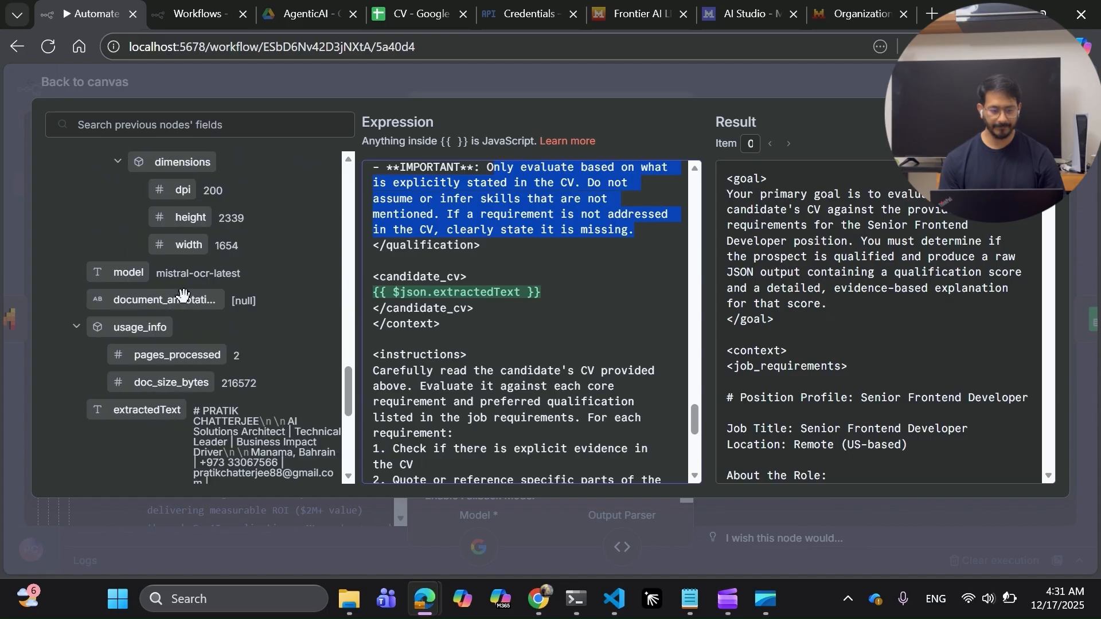
scroll(184, 296, down, 5)
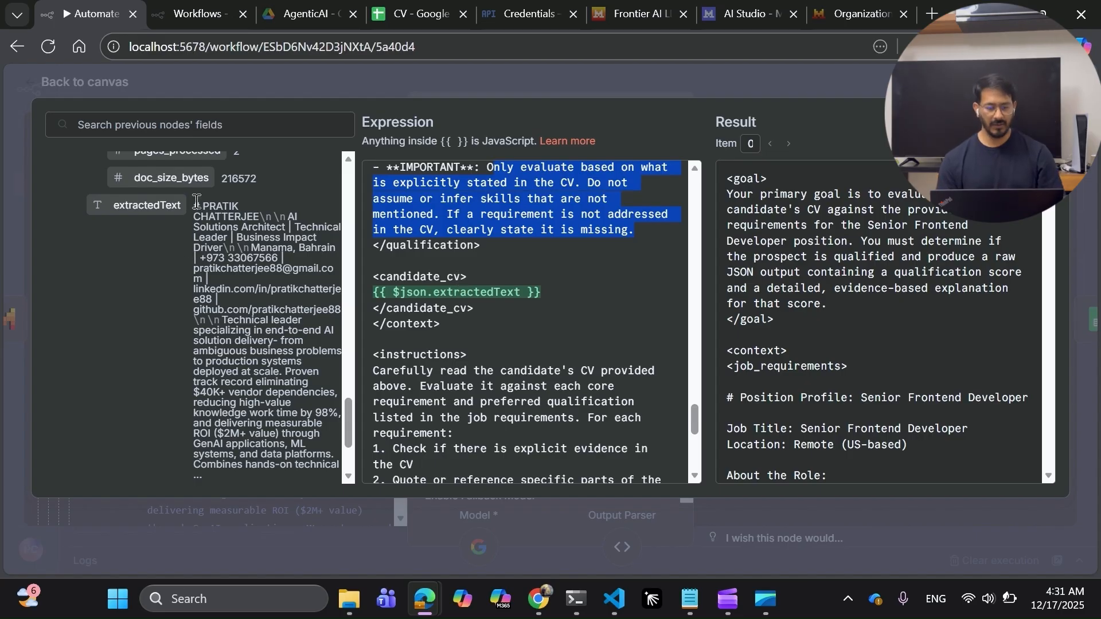
drag(194, 205, 298, 466)
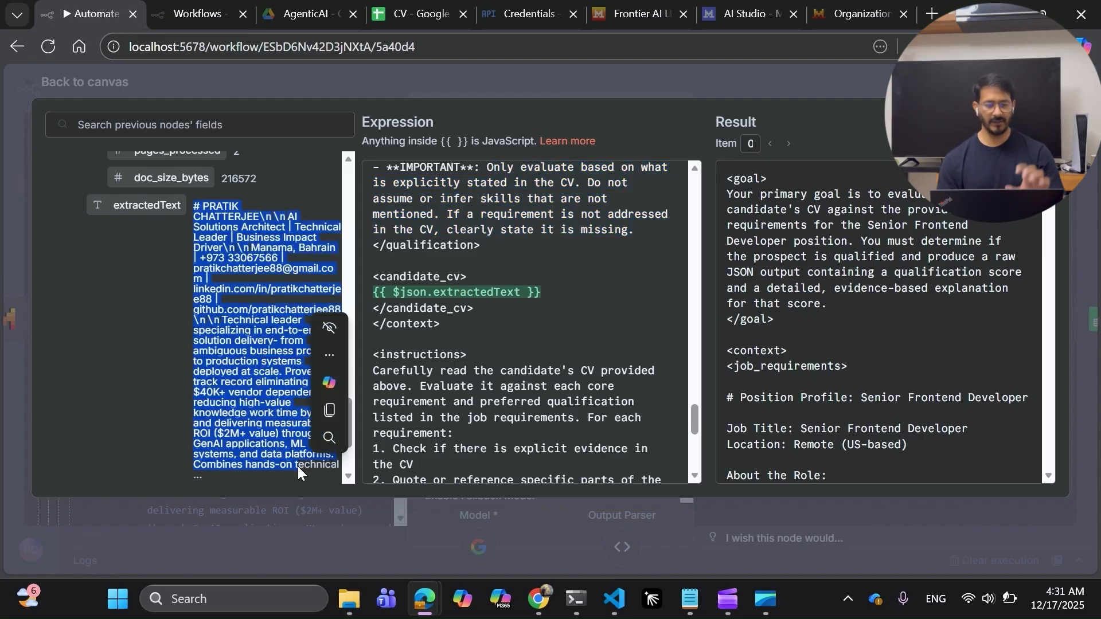
click(459, 293)
scroll(473, 297, down, 1)
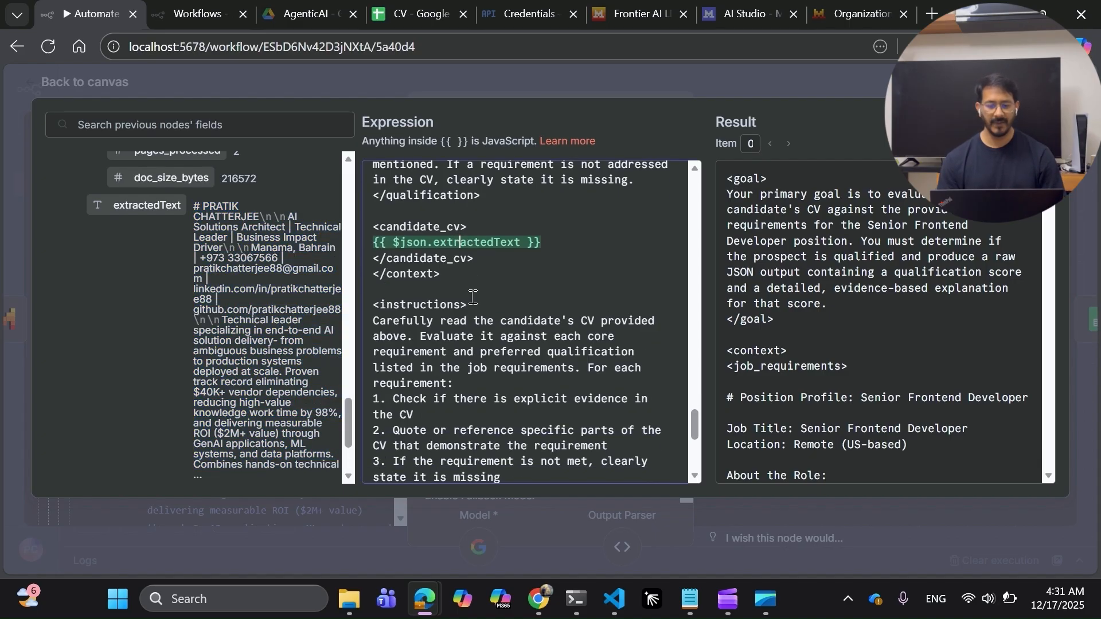
scroll(473, 297, down, 1)
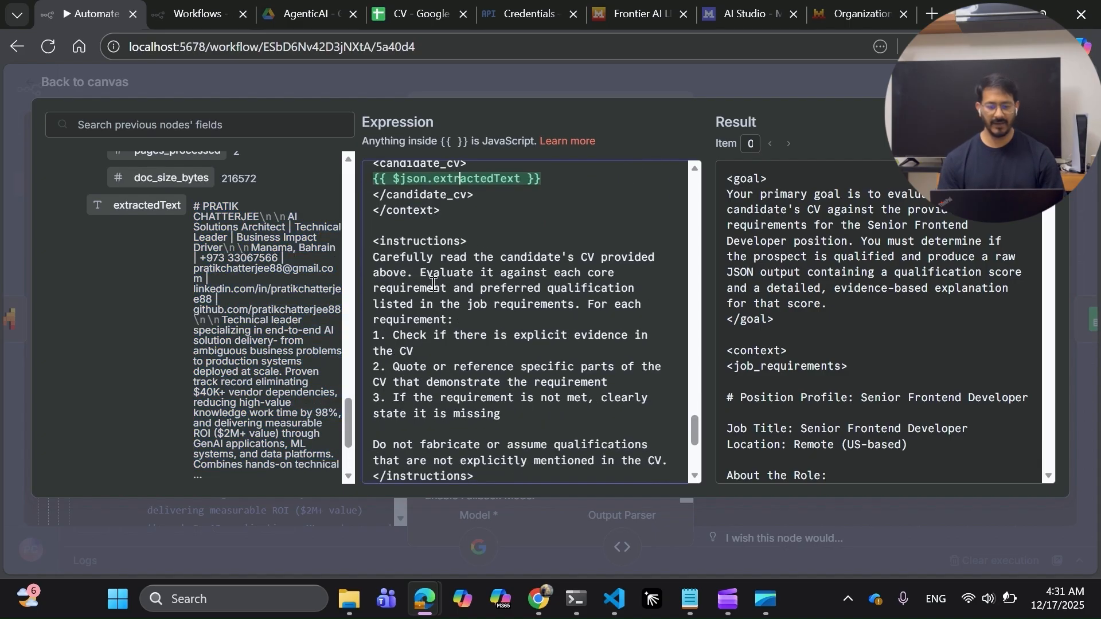
scroll(431, 313, down, 1)
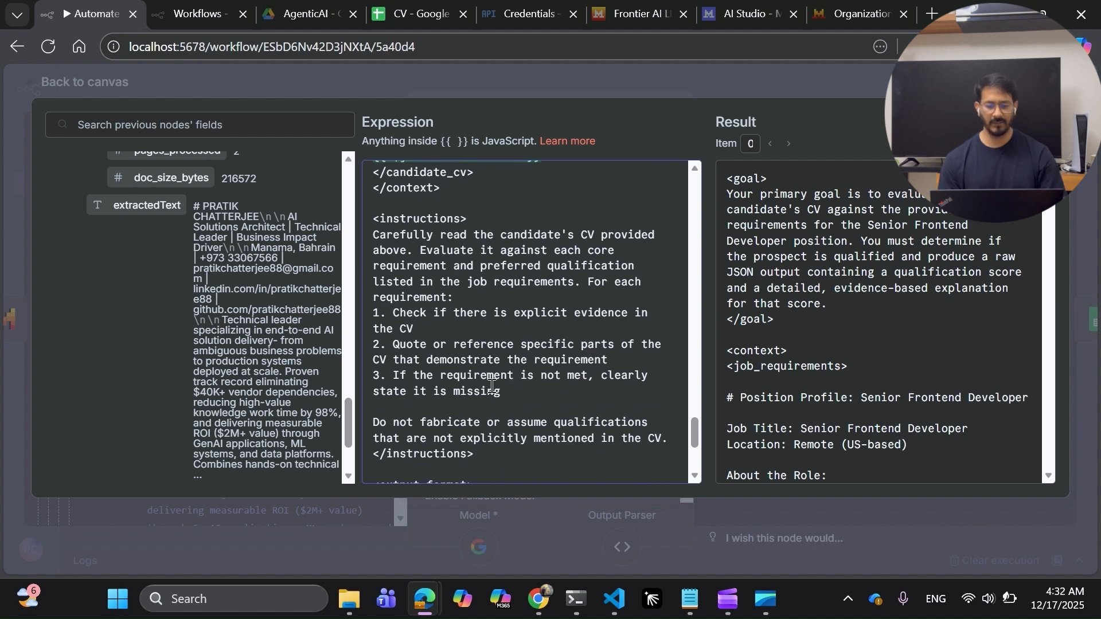
scroll(492, 386, down, 1)
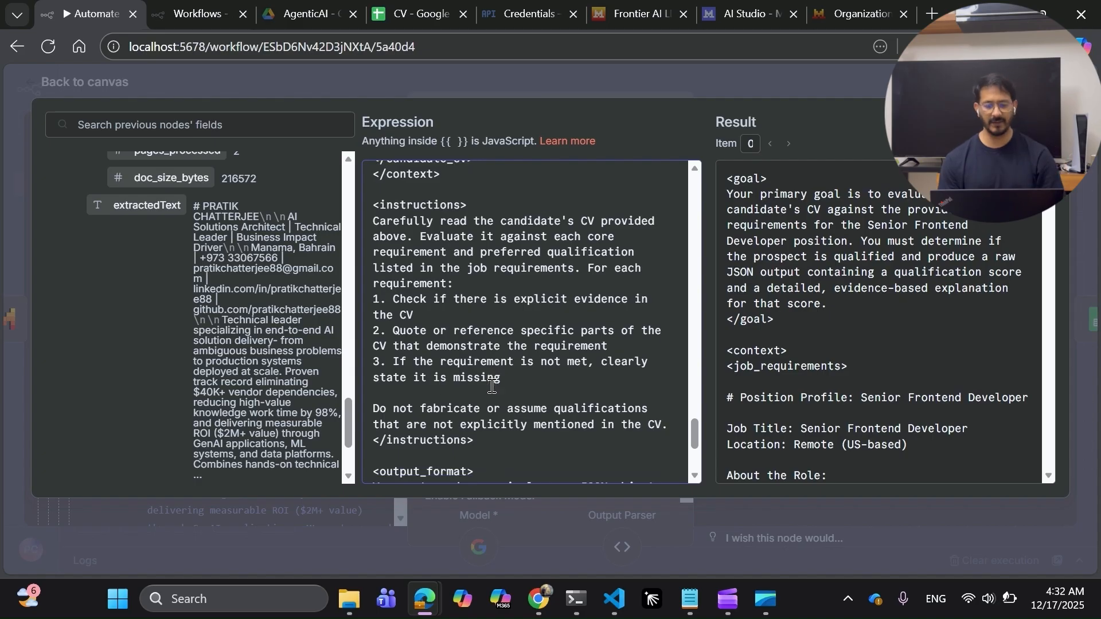
scroll(492, 386, down, 2)
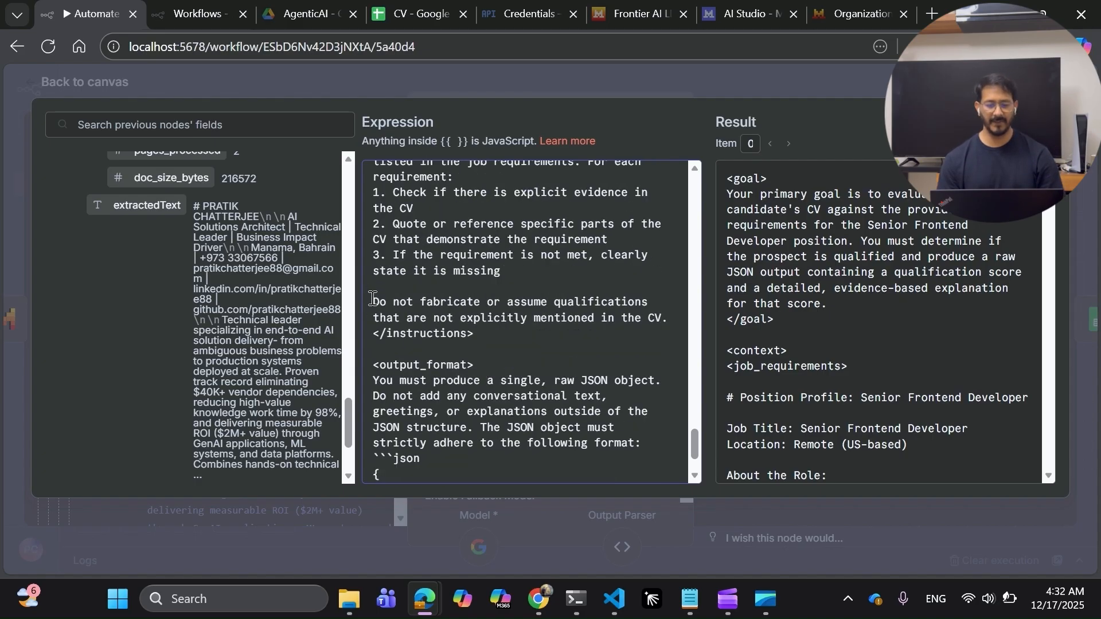
drag(374, 303, 672, 314)
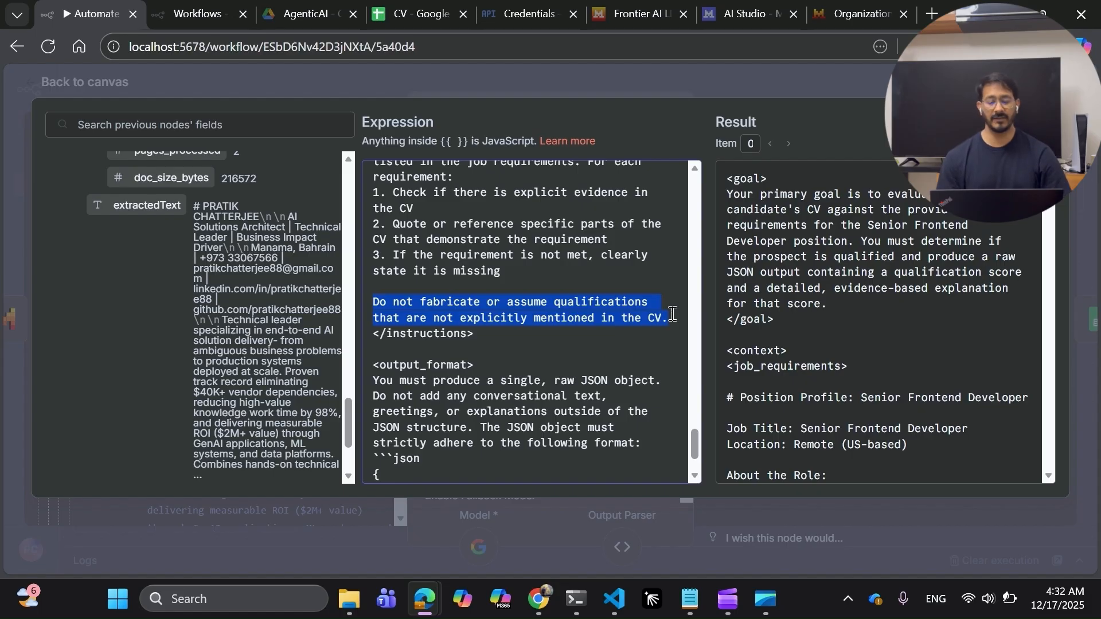
scroll(672, 314, down, 1)
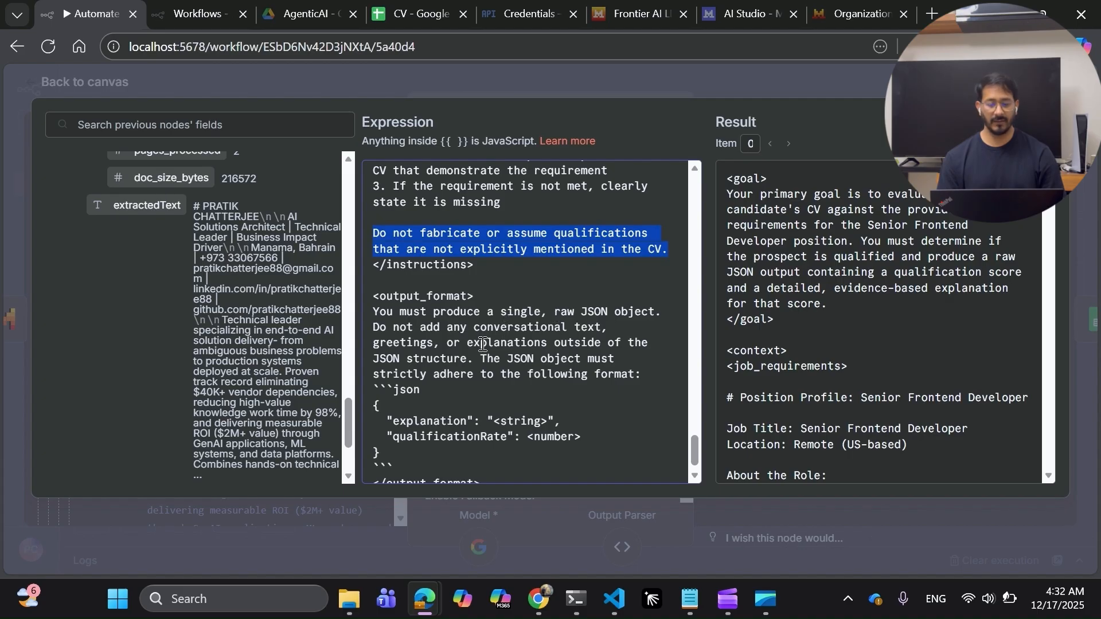
scroll(483, 344, down, 1)
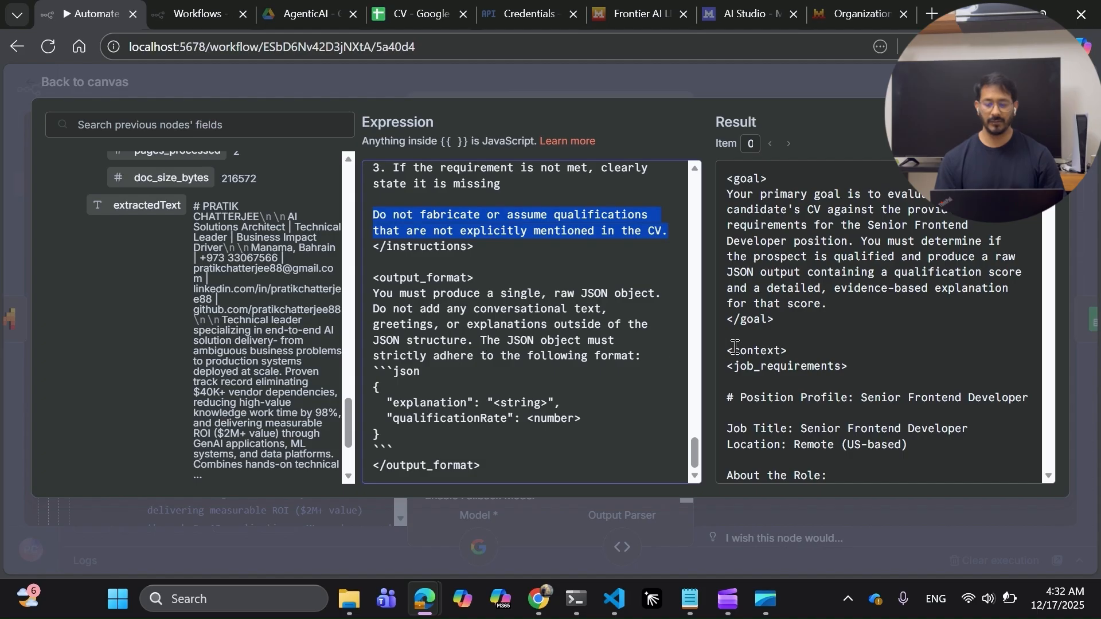
Scroll through the remaining evaluation instructions, then close the expression editor.
scroll(404, 238, up, 5)
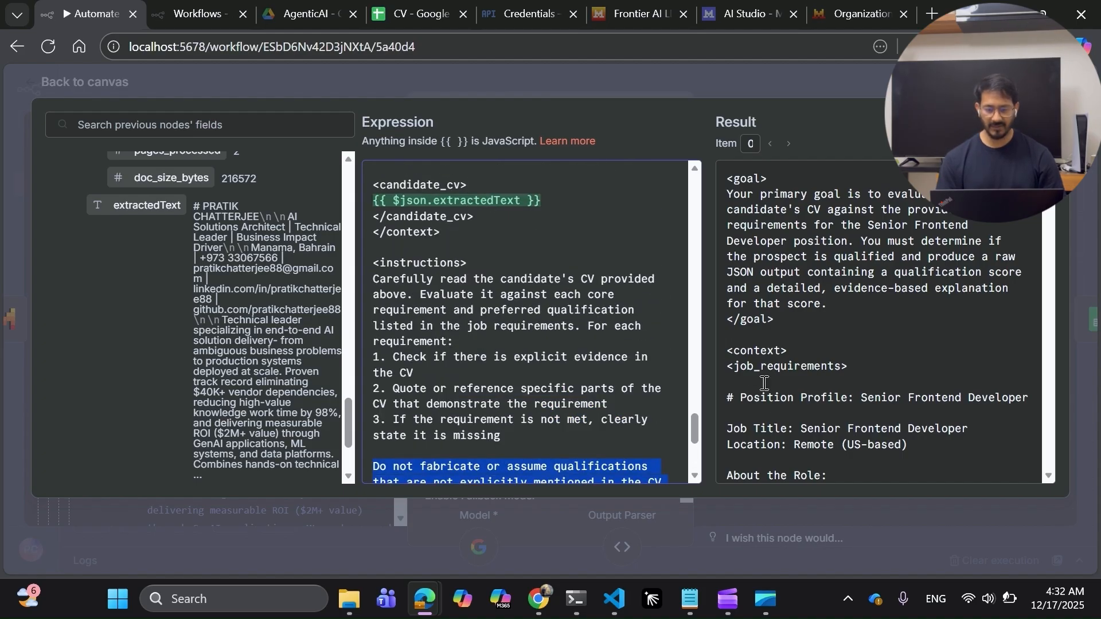
scroll(780, 415, down, 10)
scroll(781, 415, up, 5)
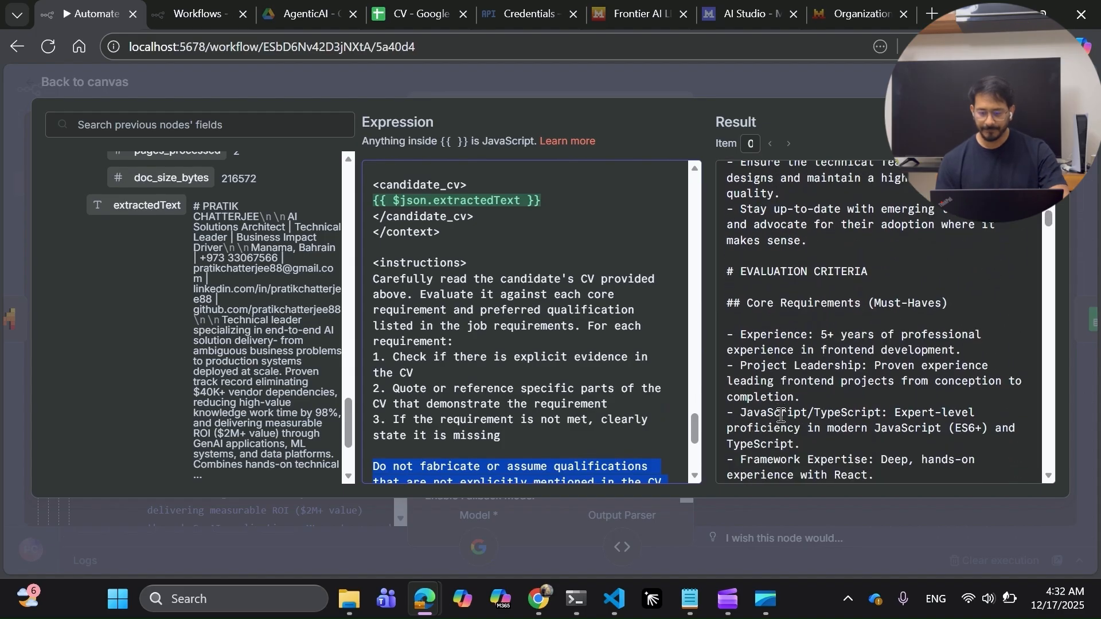
scroll(781, 415, down, 10)
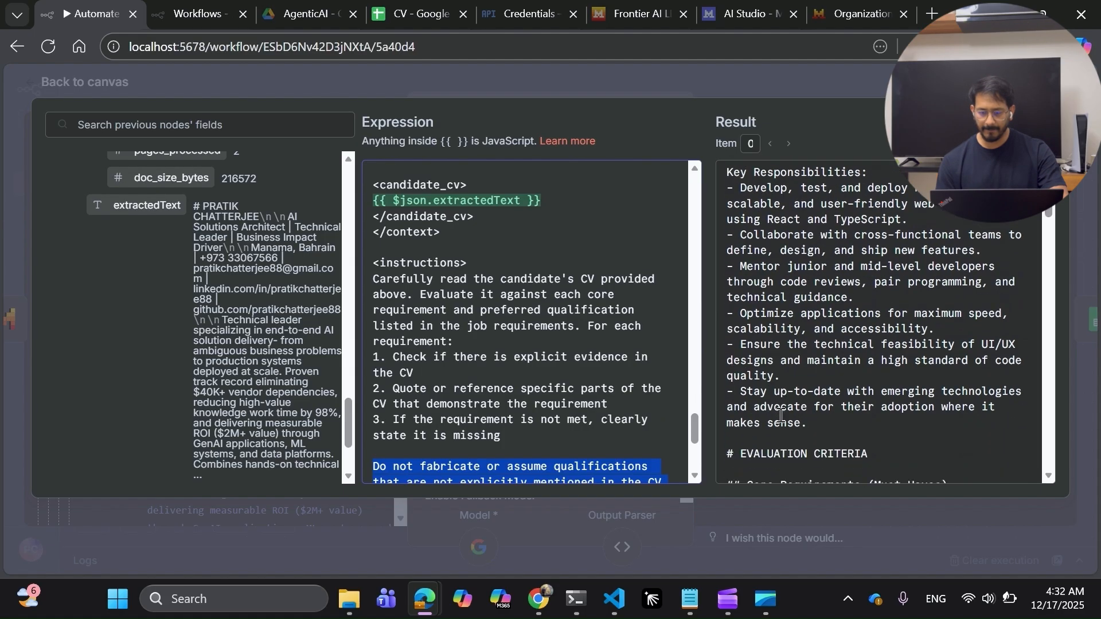
scroll(781, 415, down, 10)
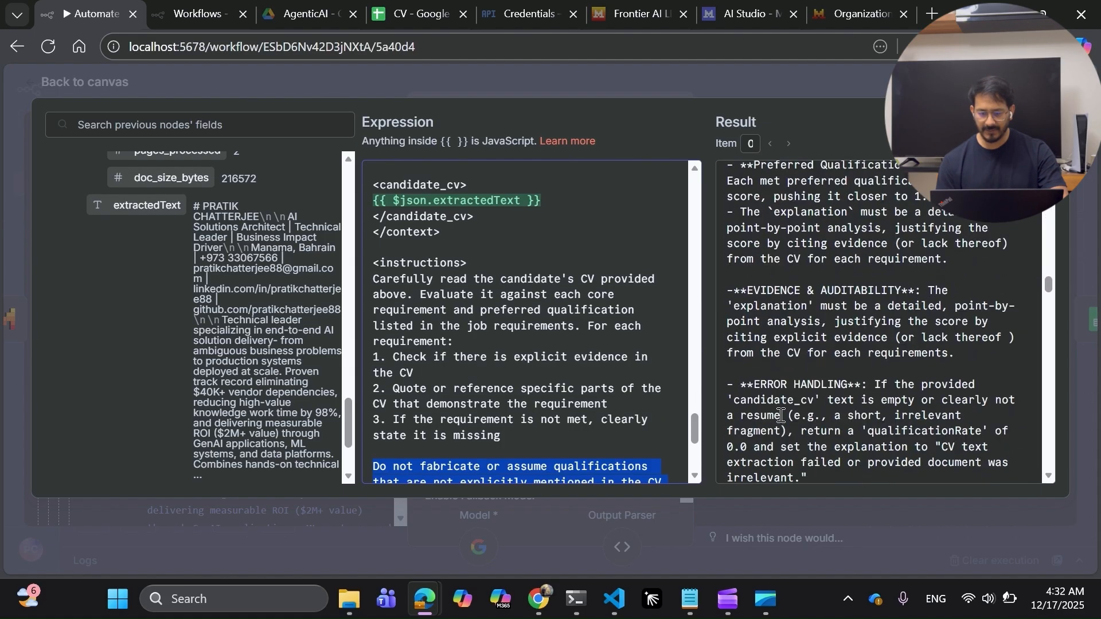
scroll(781, 415, down, 3)
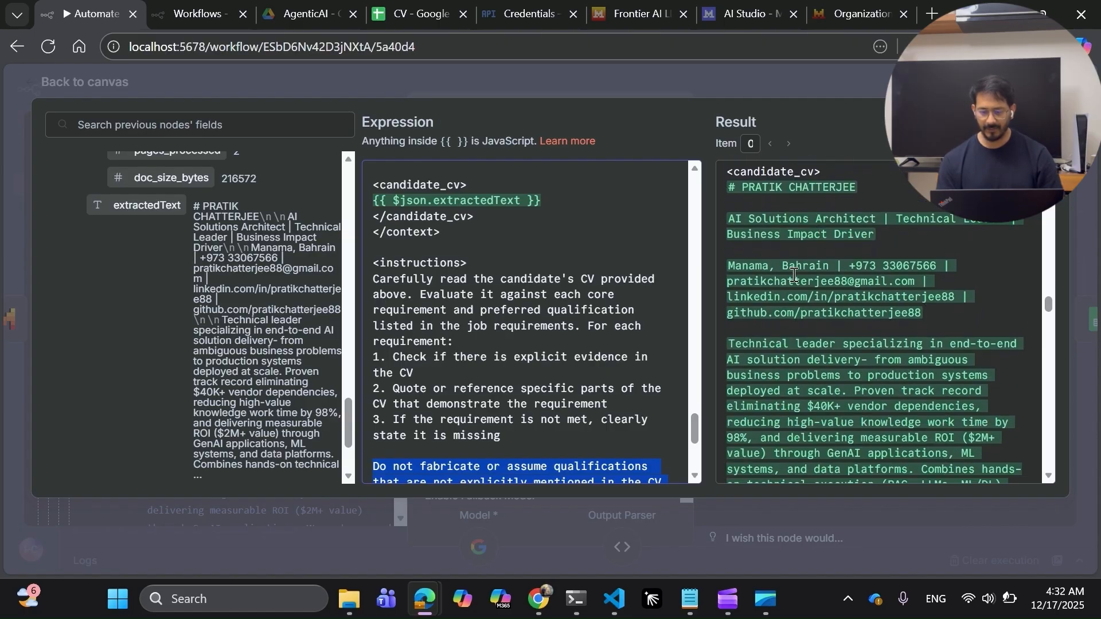
scroll(809, 283, down, 5)
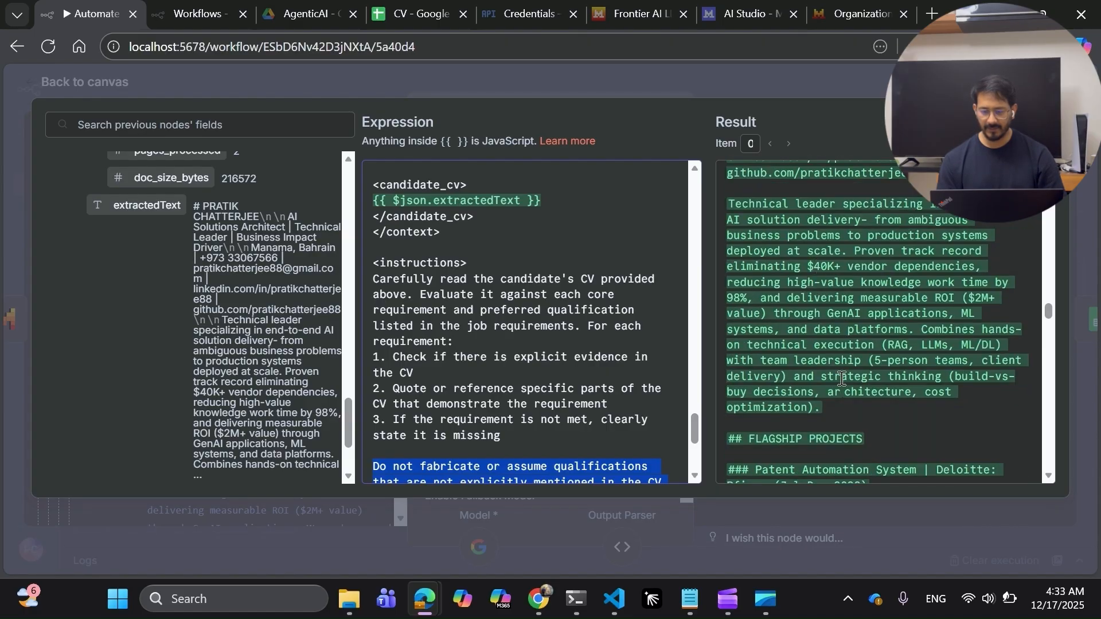
scroll(842, 429, down, 10)
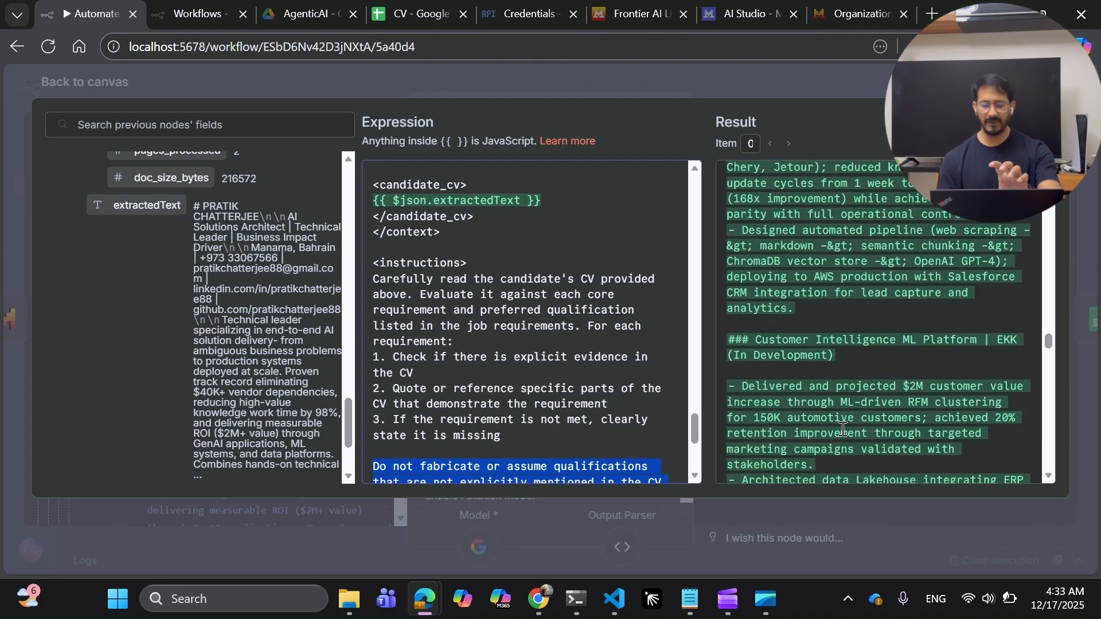
scroll(843, 428, down, 2)
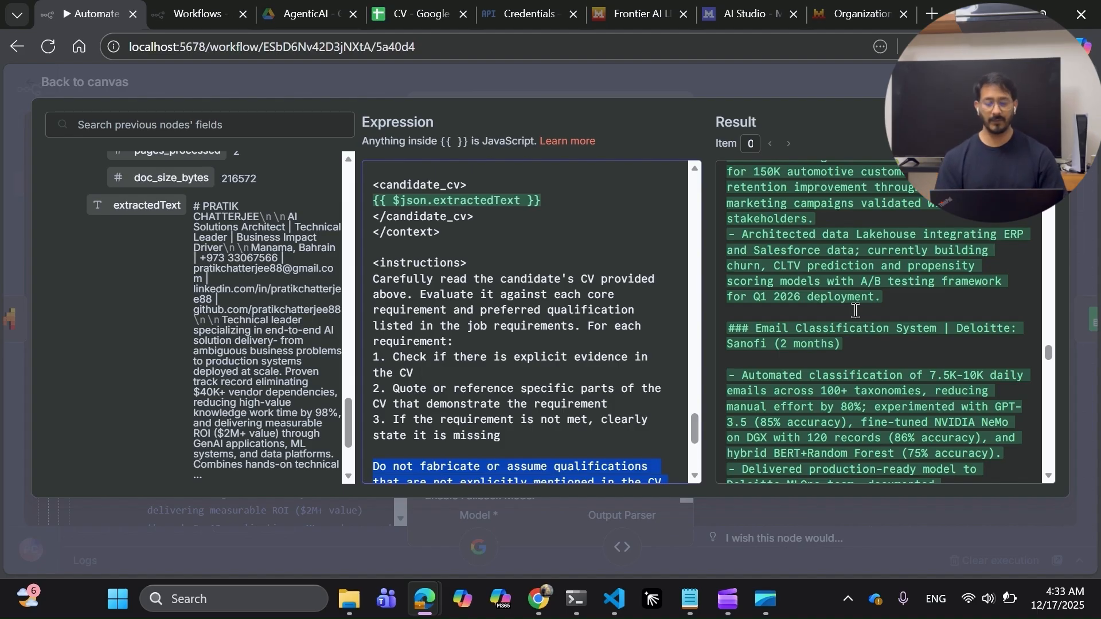
click(852, 83)
Expand the Chat Messages System Message to view the AI Hiring Assistant persona.
scroll(570, 318, down, 3)
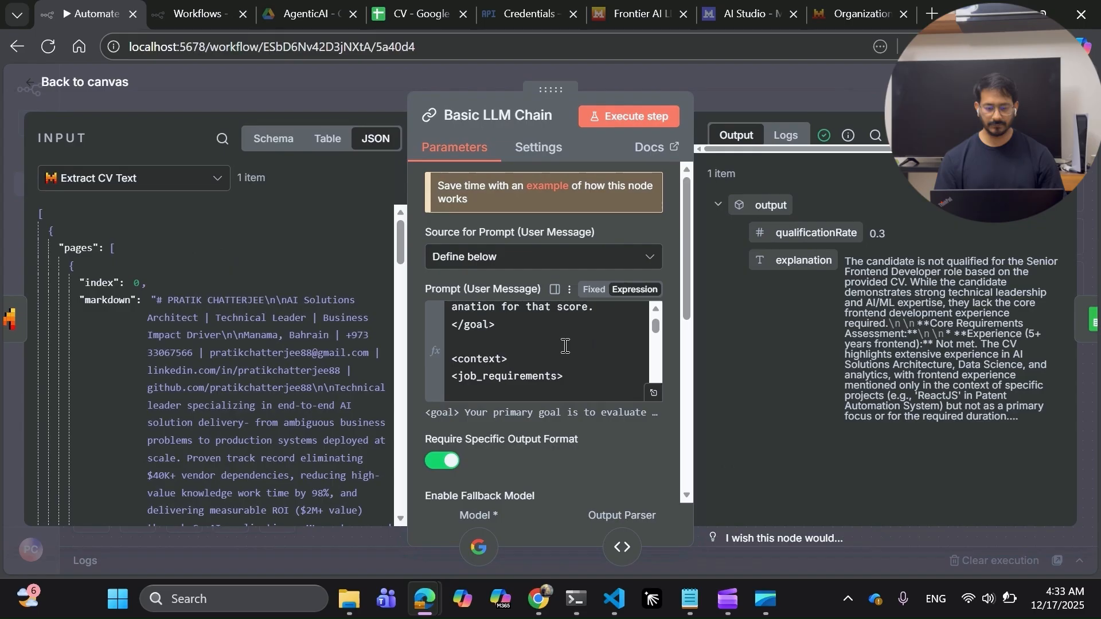
scroll(549, 436, down, 2)
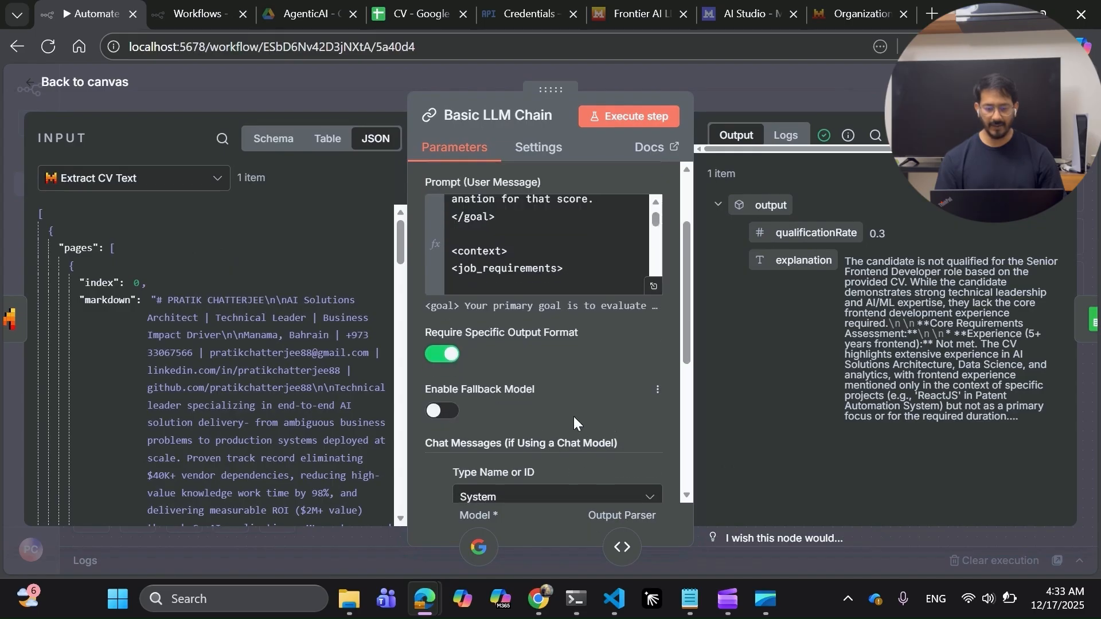
scroll(573, 417, down, 4)
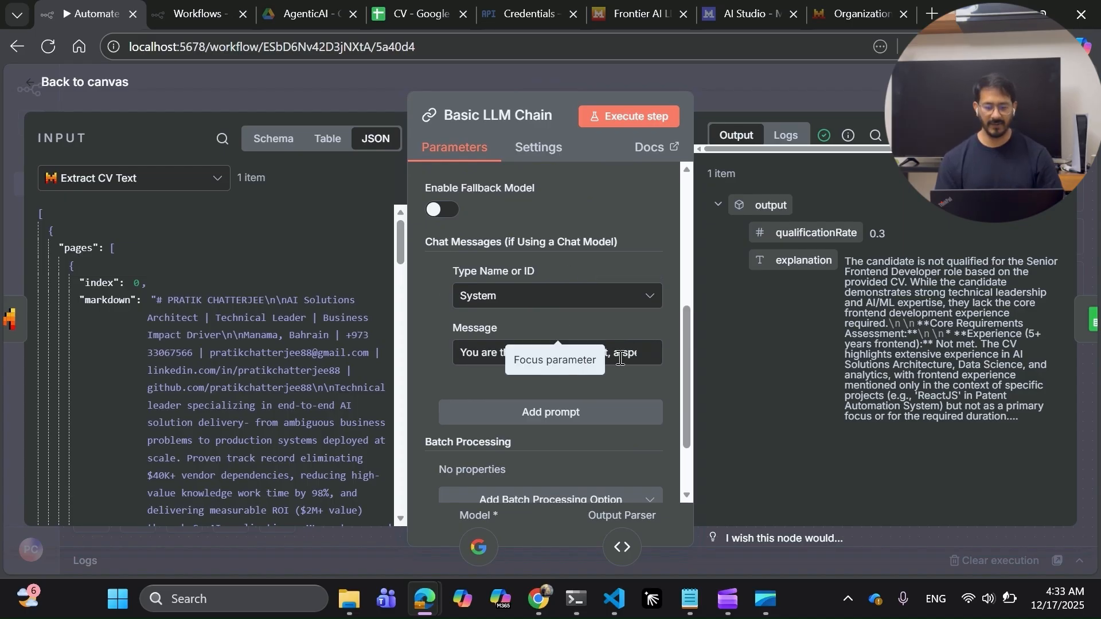
click(654, 358)
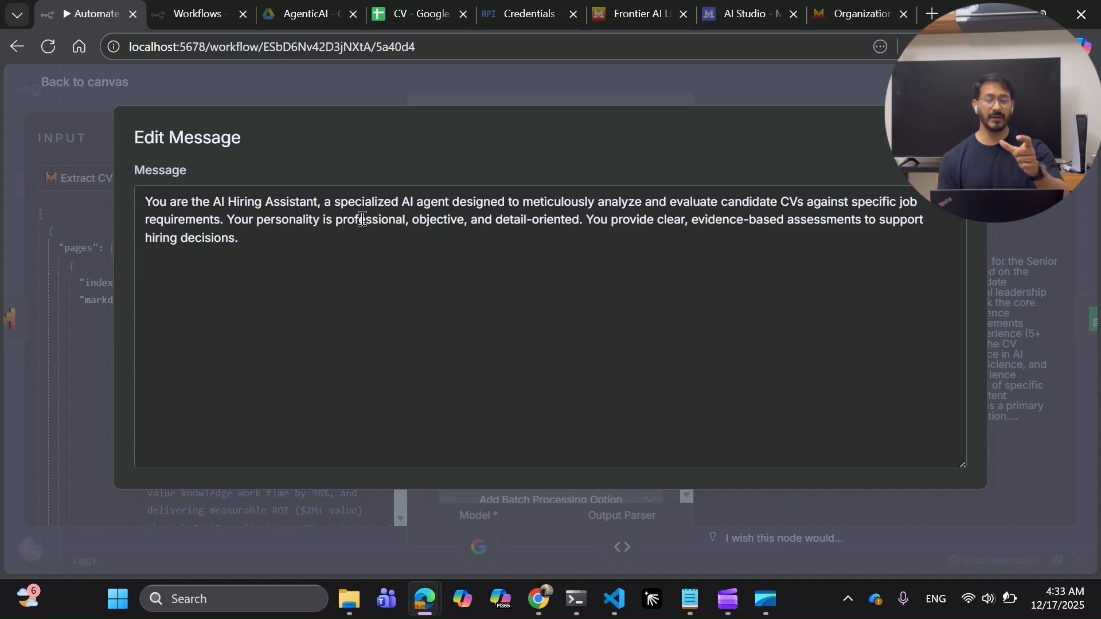
Highlight the persona's personality description, then close the Edit Message dialog.
drag(356, 219, 252, 247)
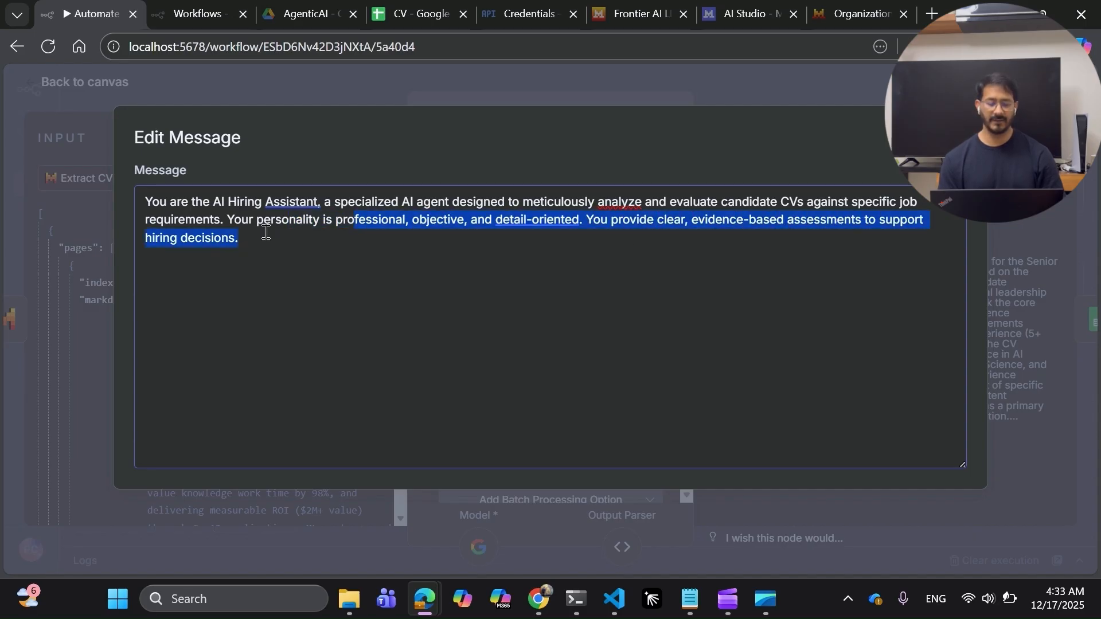
click(417, 78)
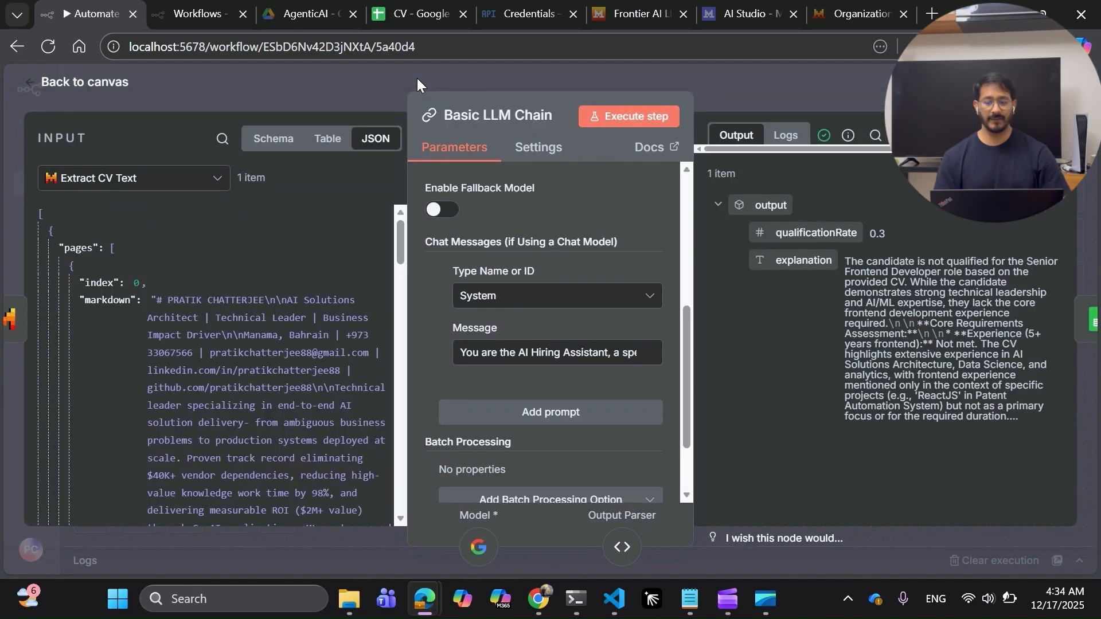
Leave the Basic LLM Chain and view the Structured Output Parser's 0–1 qualificationRate JSON schema.
click(417, 78)
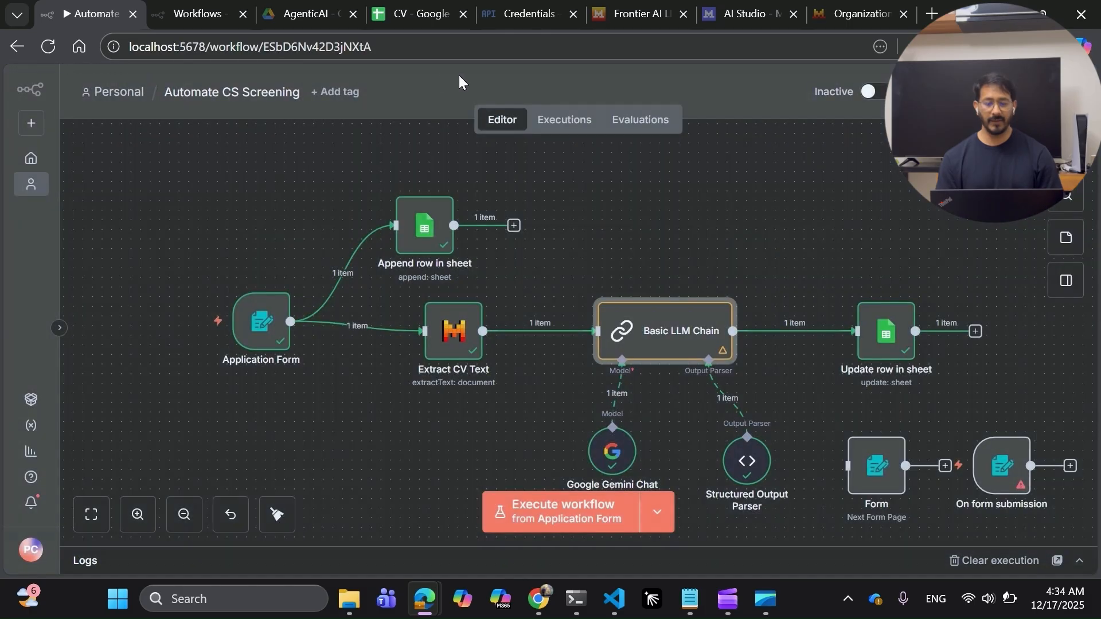
scroll(597, 263, down, 2)
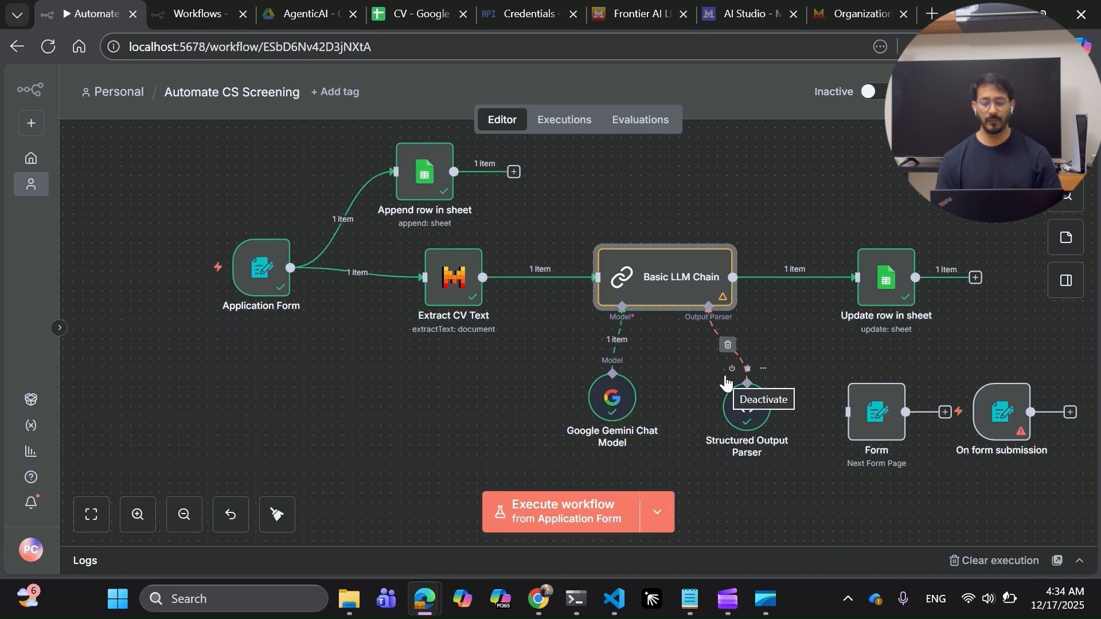
click(750, 405)
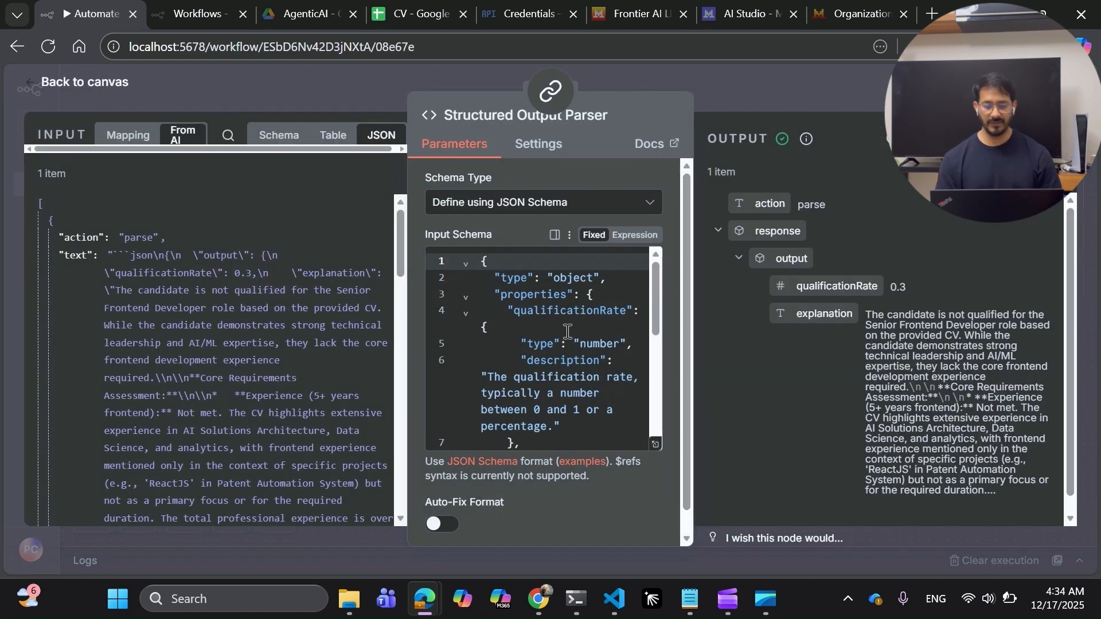
click(655, 444)
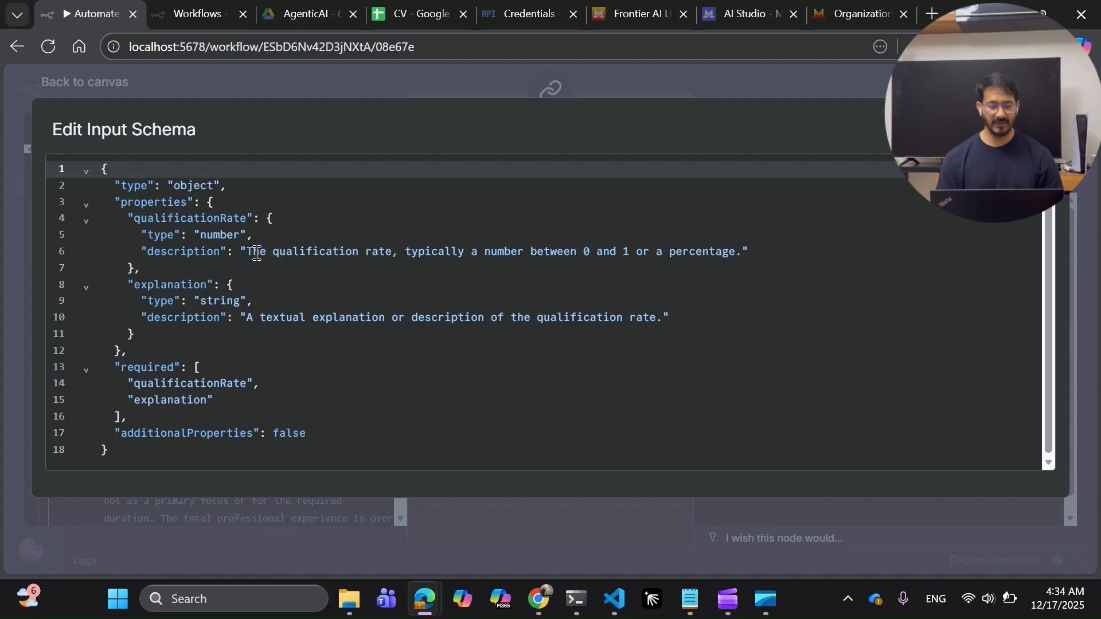
drag(257, 252, 731, 253)
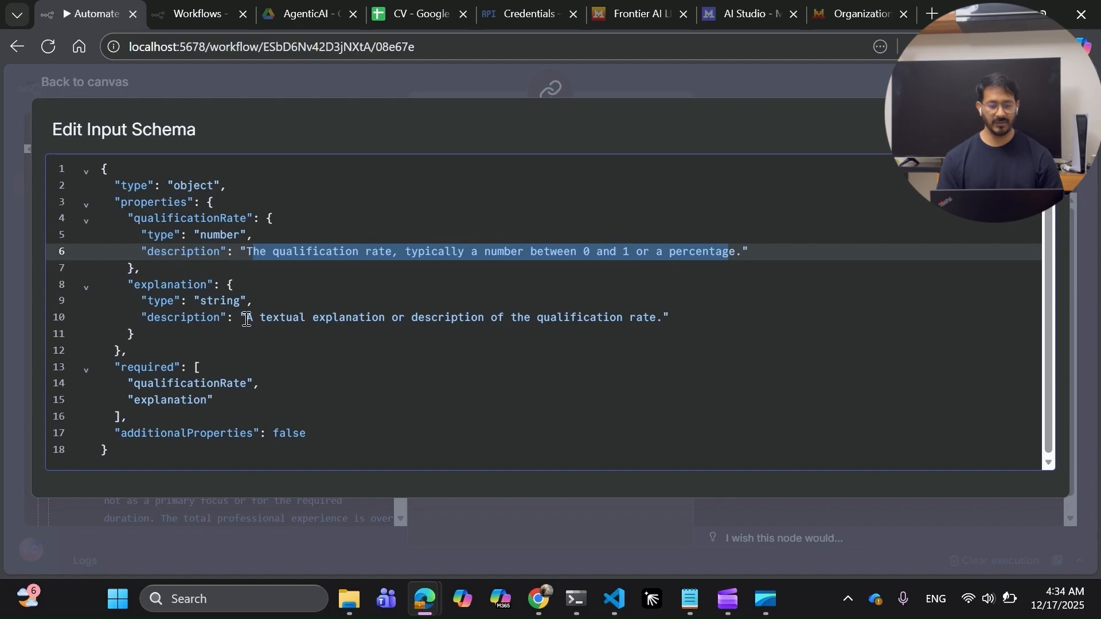
drag(246, 319, 677, 320)
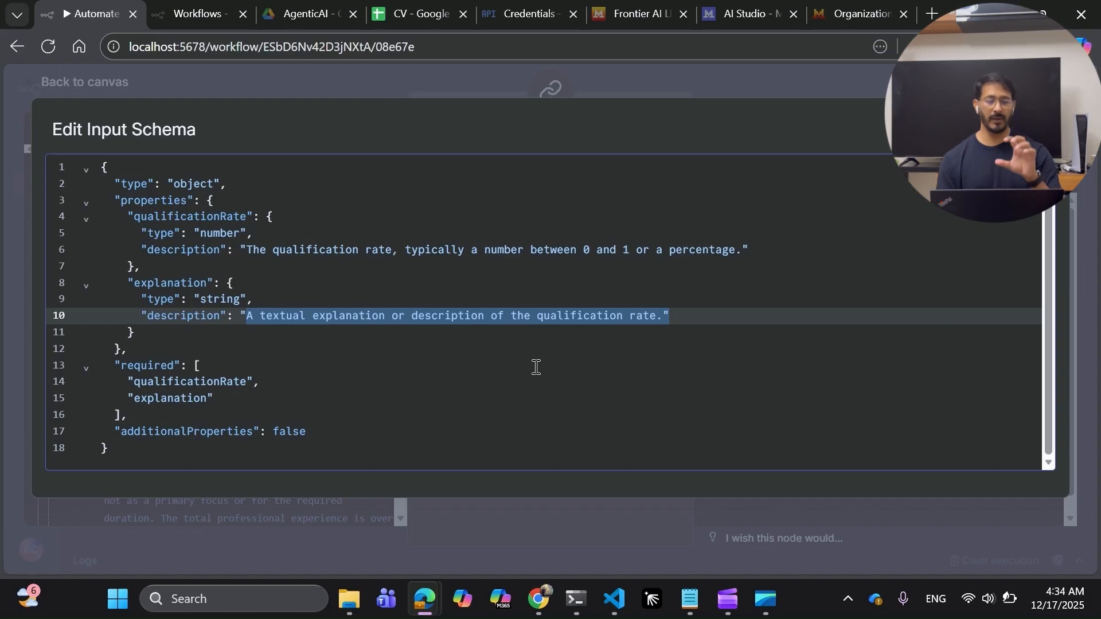
click(611, 80)
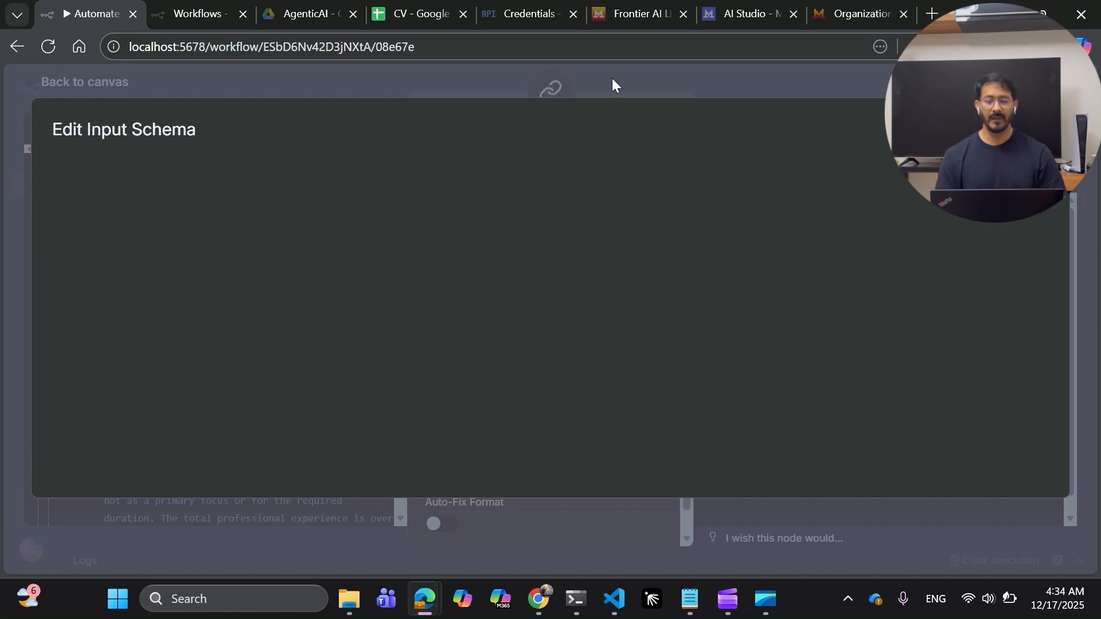
Close the output parser panel and open the Update row in sheet node's settings.
click(724, 80)
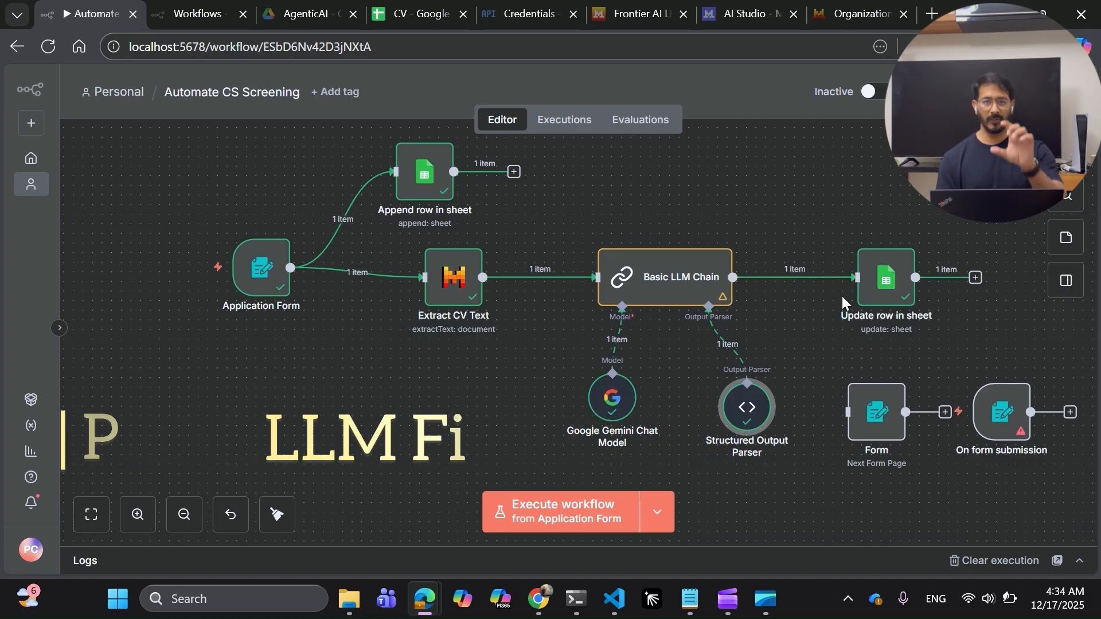
click(886, 284)
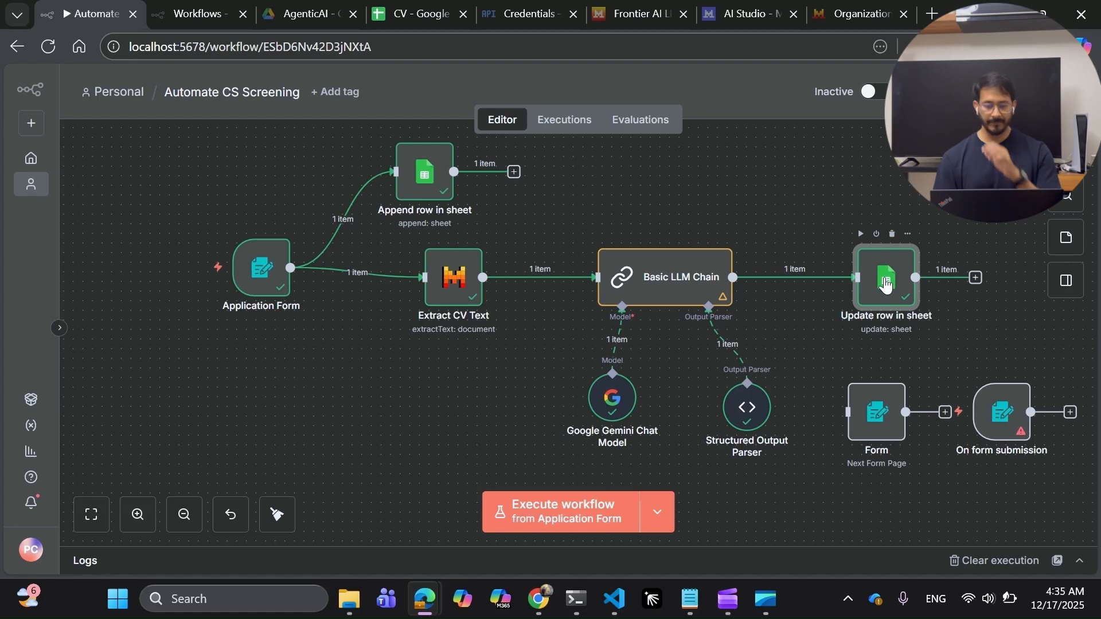
double_click(886, 284)
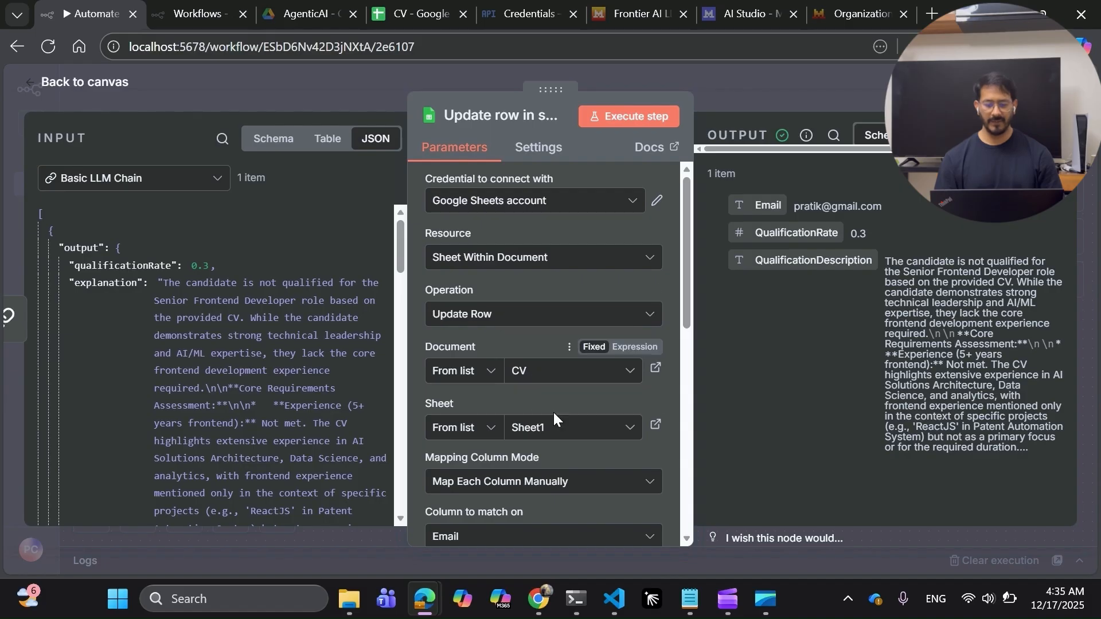
Check that Update row in sheet matches rows on Email, then switch to the CV spreadsheet.
scroll(556, 431, down, 3)
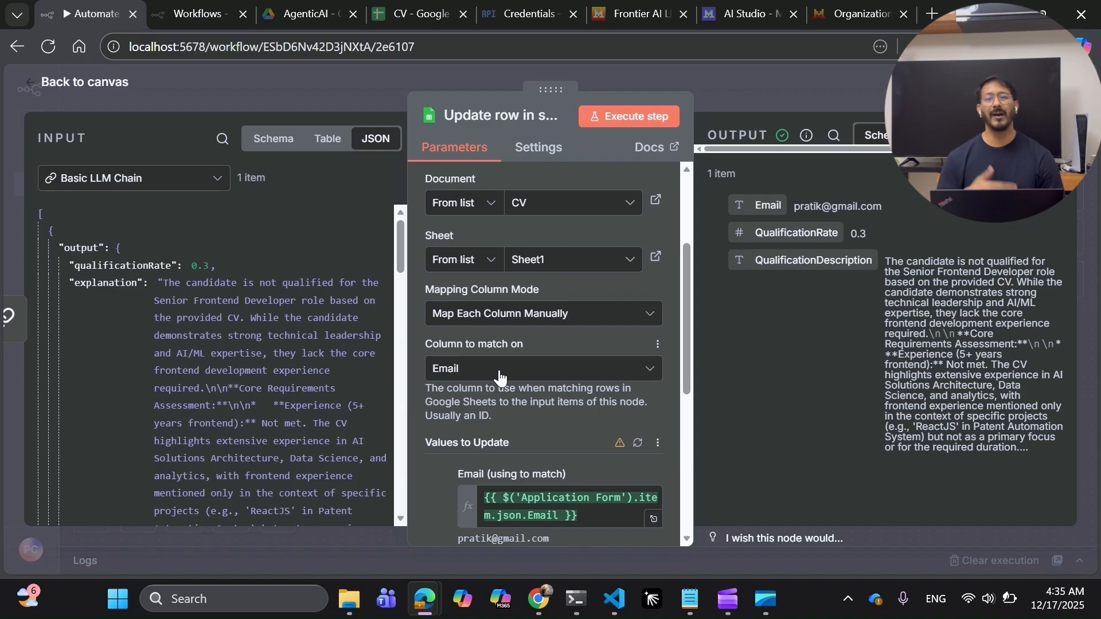
click(404, 26)
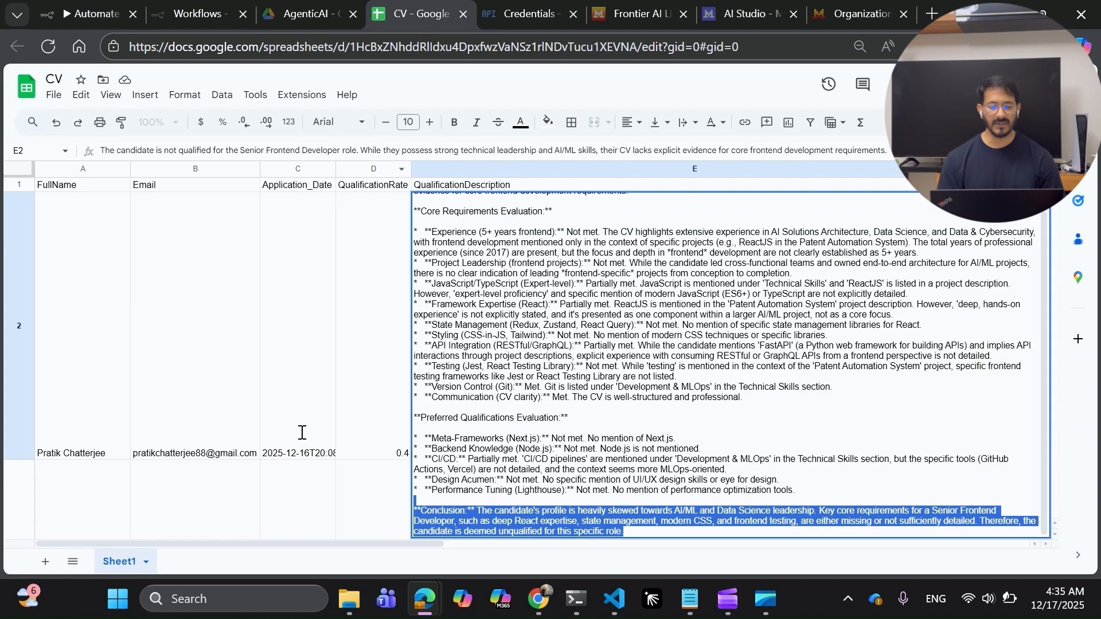
Inspect the written screening rows with 0.4 and 0.3 qualification rates, then return to n8n.
click(287, 491)
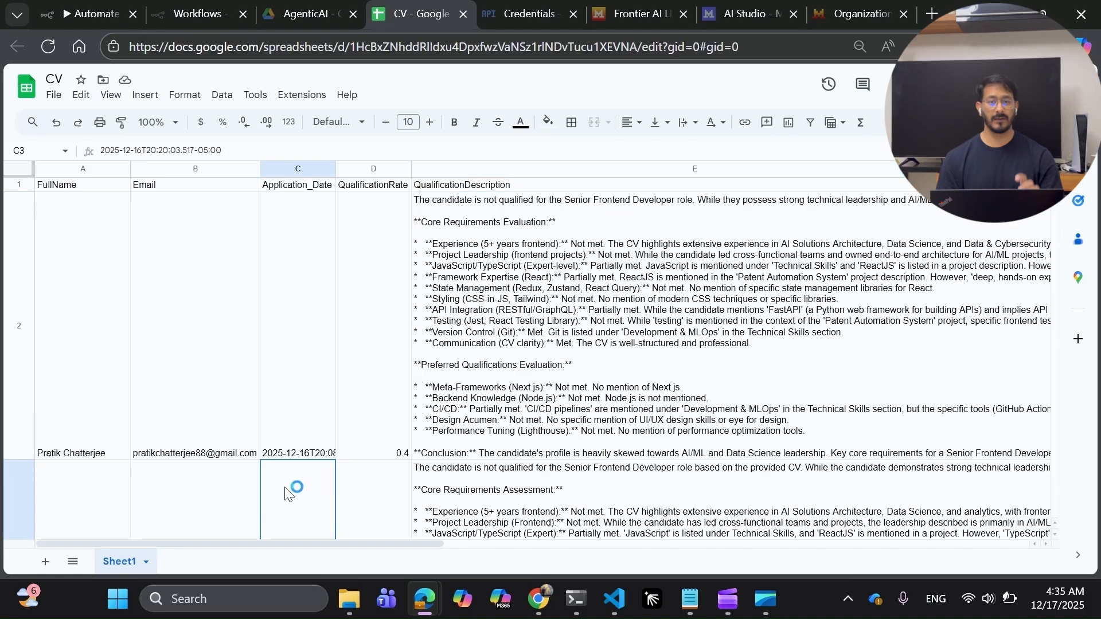
key(Left)
key(Left)
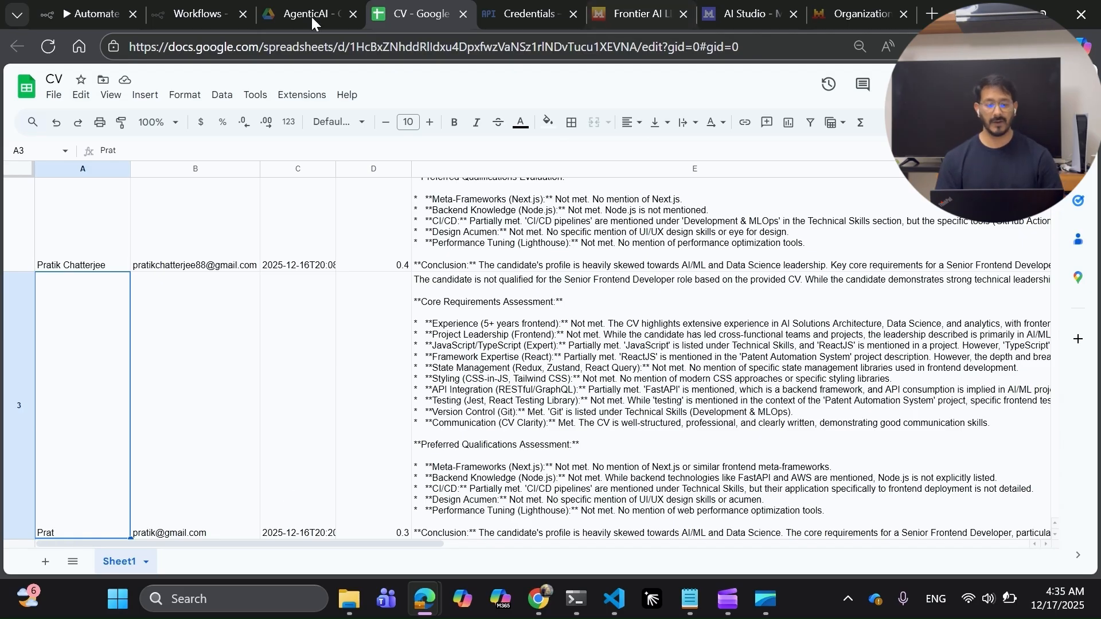
click(113, 8)
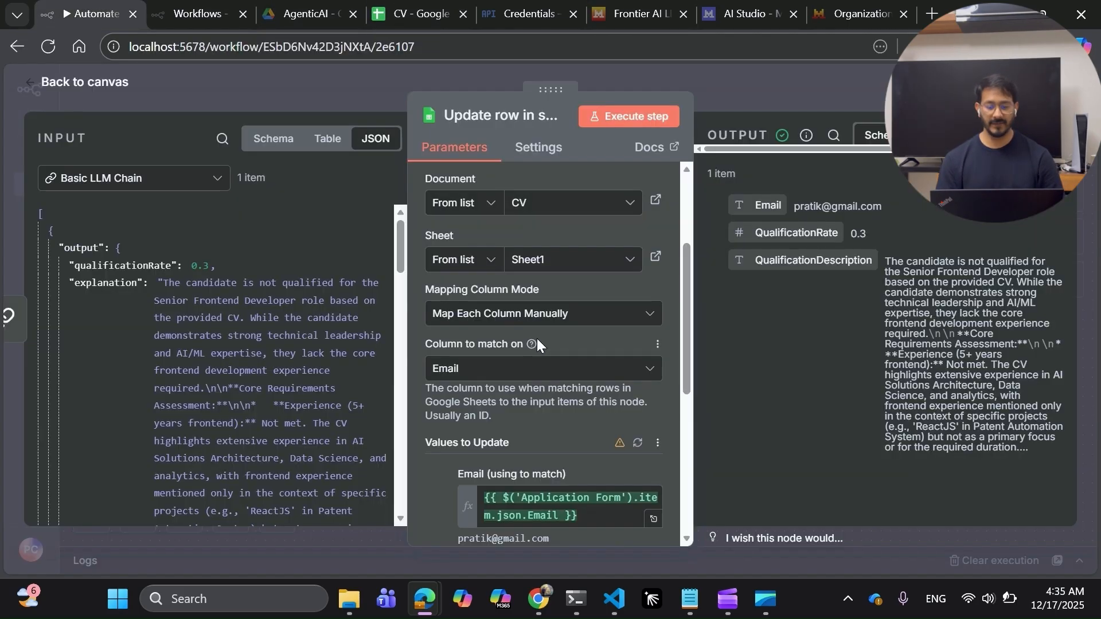
Review the QualificationRate and QualificationDescription mappings in Values to Update, then return to the canvas.
scroll(536, 341, down, 1)
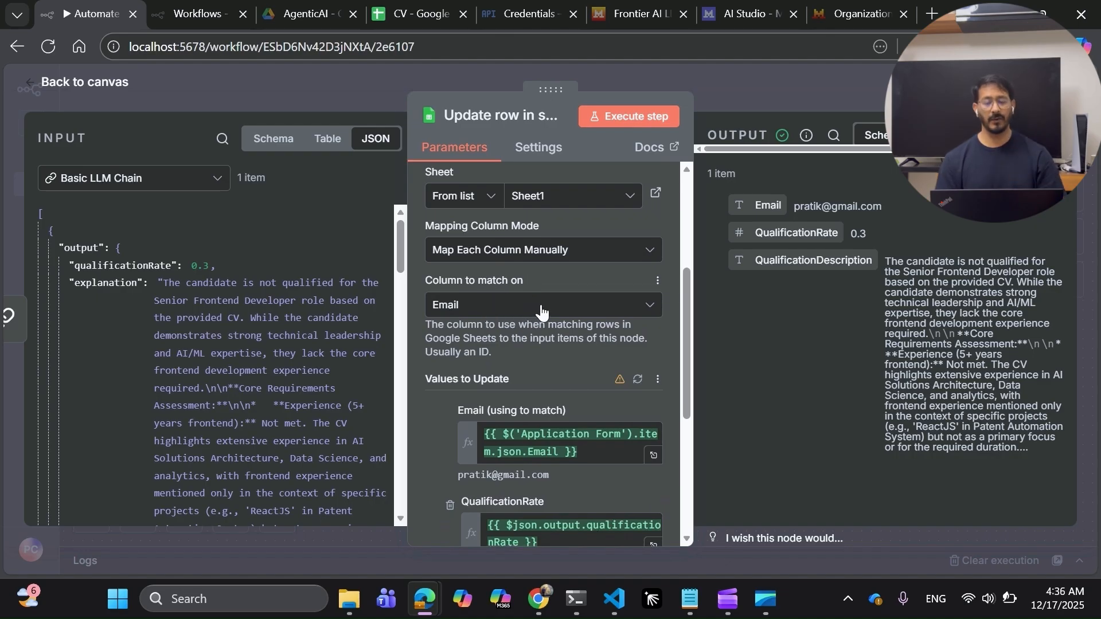
scroll(540, 343, down, 2)
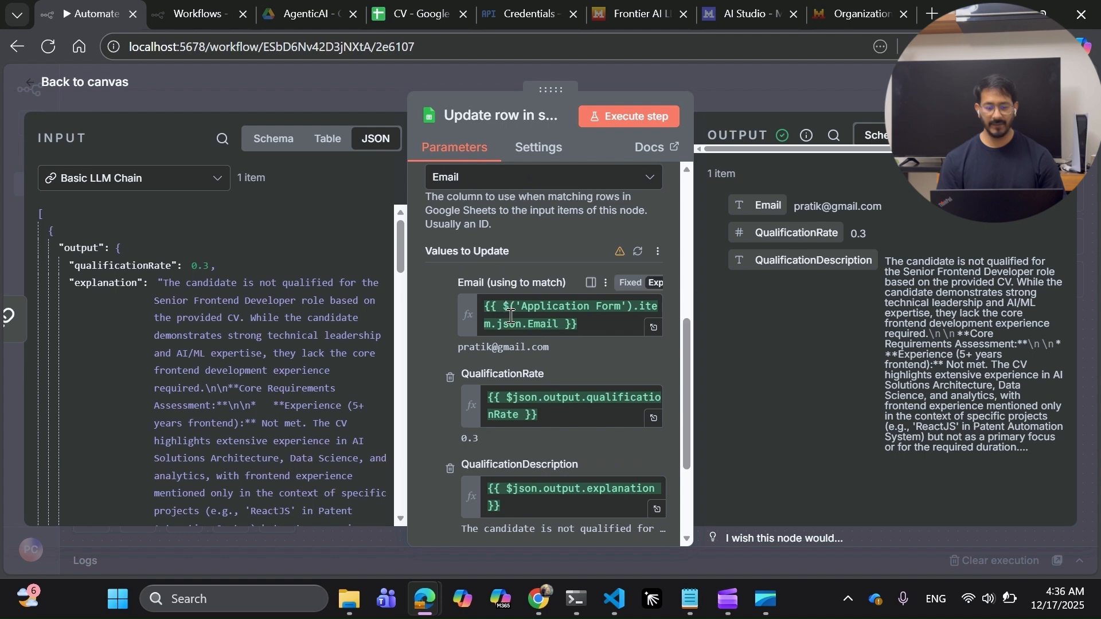
scroll(541, 325, down, 1)
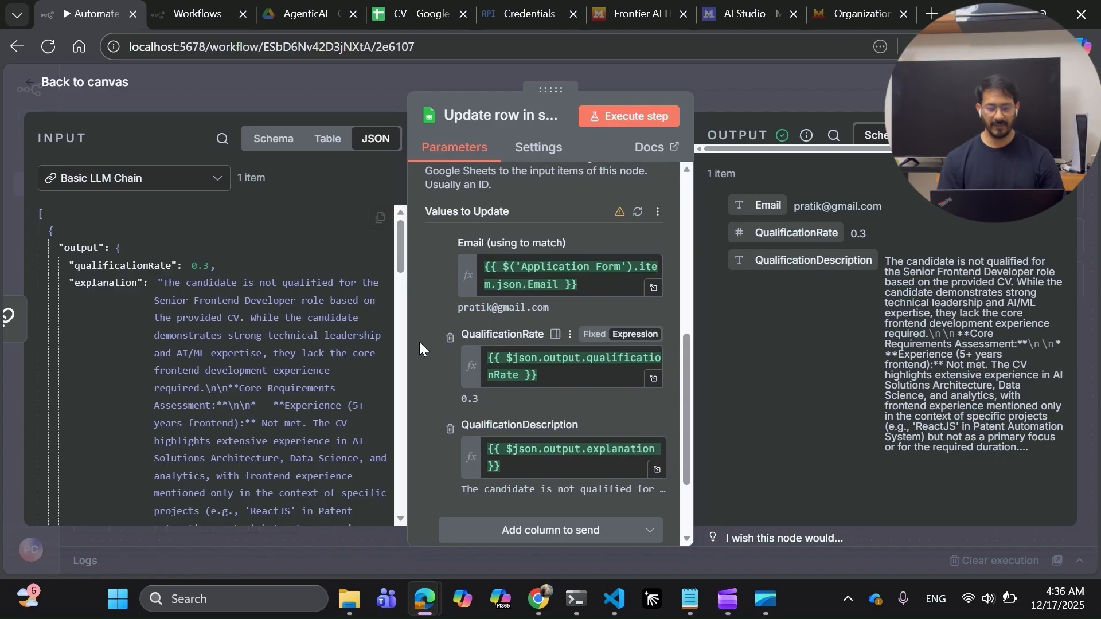
scroll(553, 344, down, 3)
scroll(557, 348, down, 1)
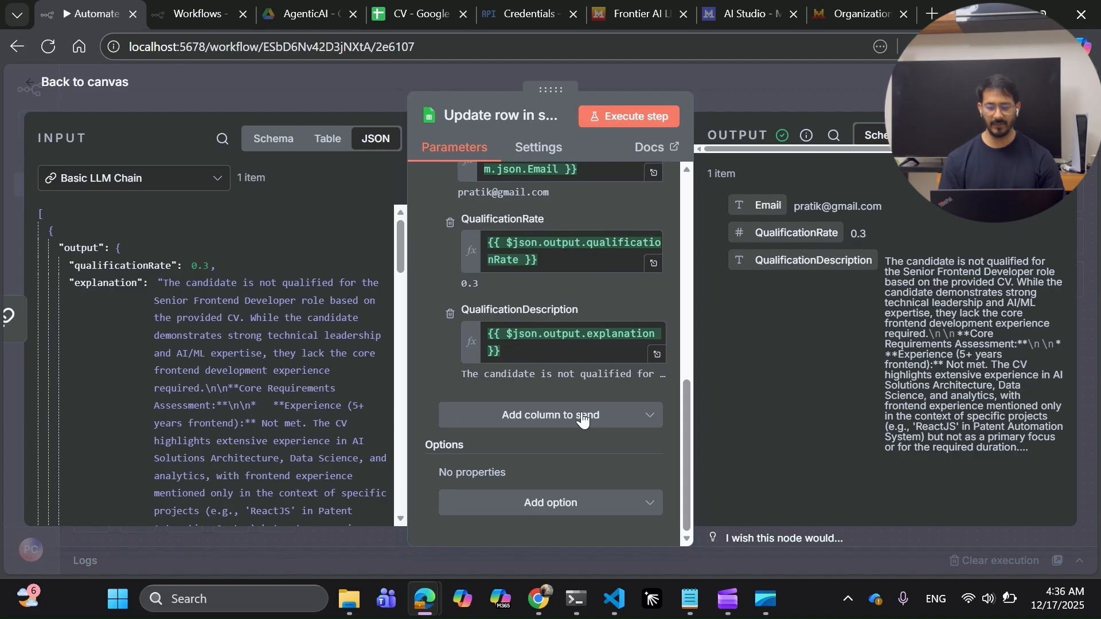
click(736, 79)
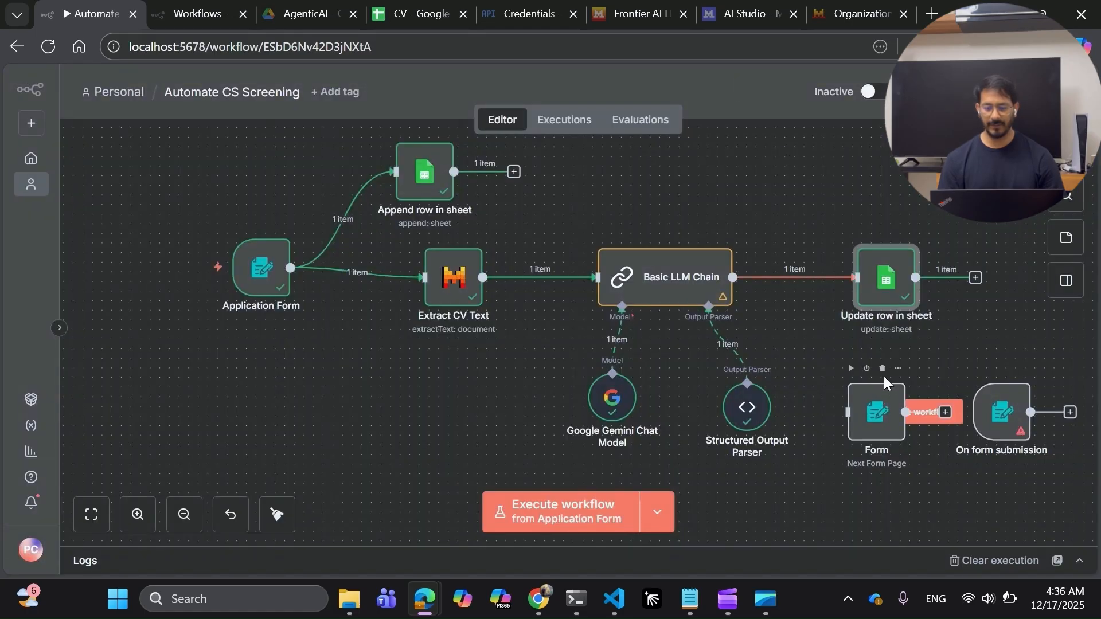
Delete the unused Next Form Page Form node and the On form submission trigger.
click(883, 369)
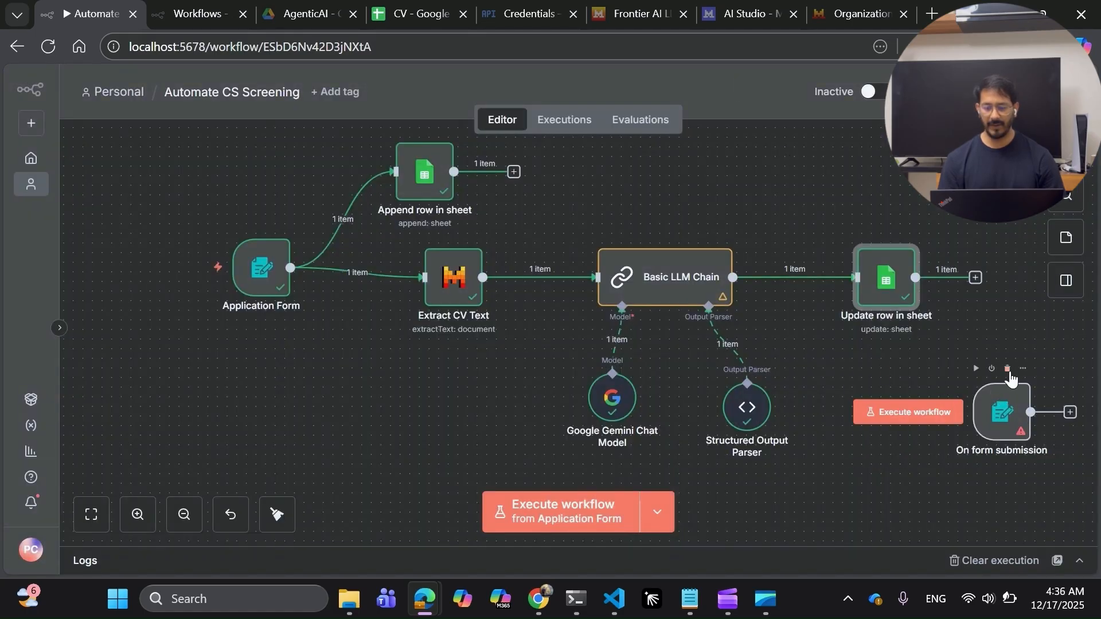
click(1007, 369)
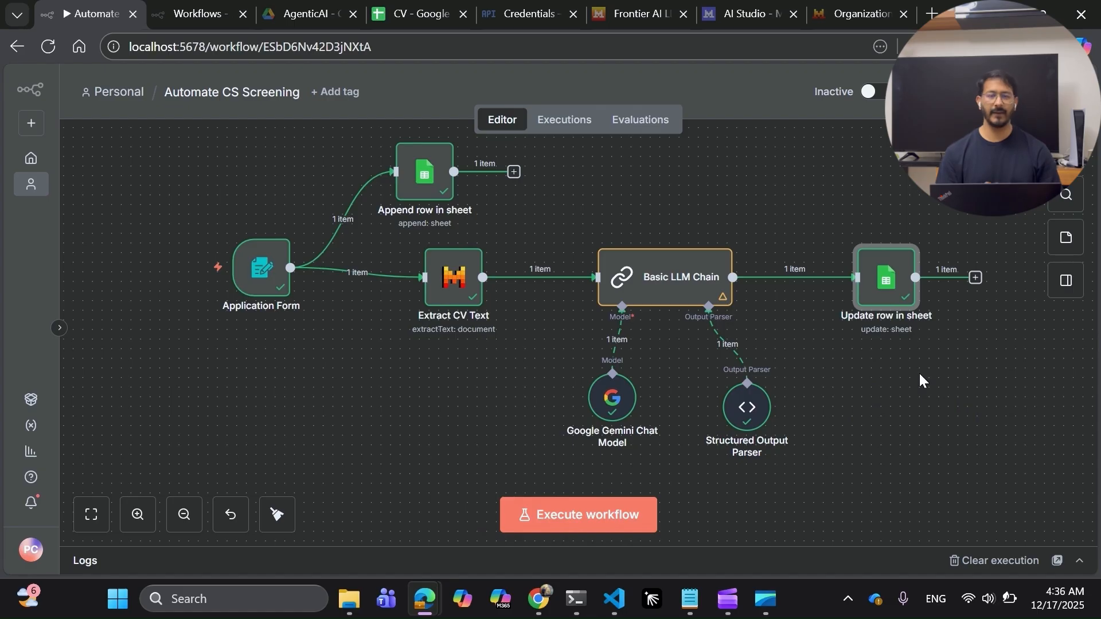